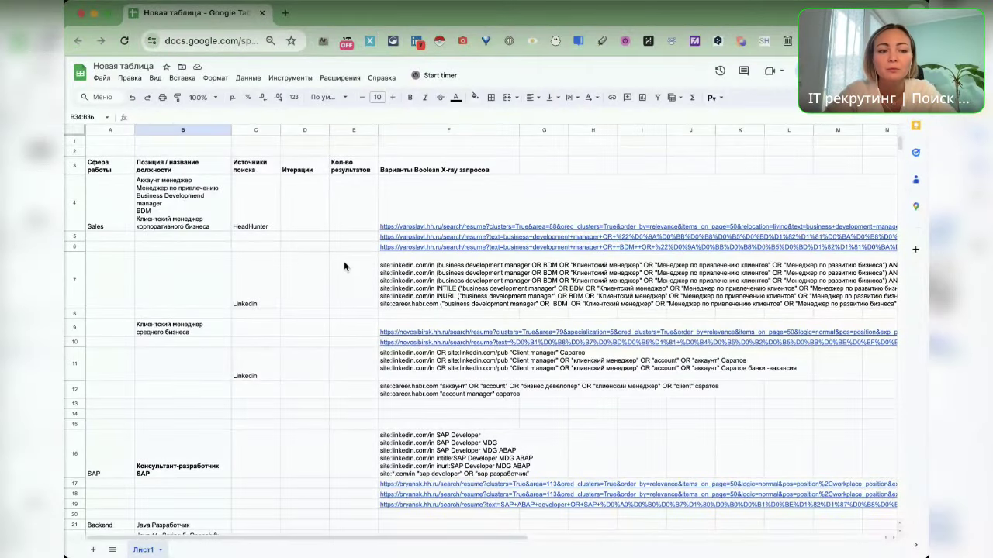
Step: Enlarge the sheet and examine the Sales row's job titles and the search sources listed in column C
left_click(168, 228)
key("super+equal")
key("super+equal")
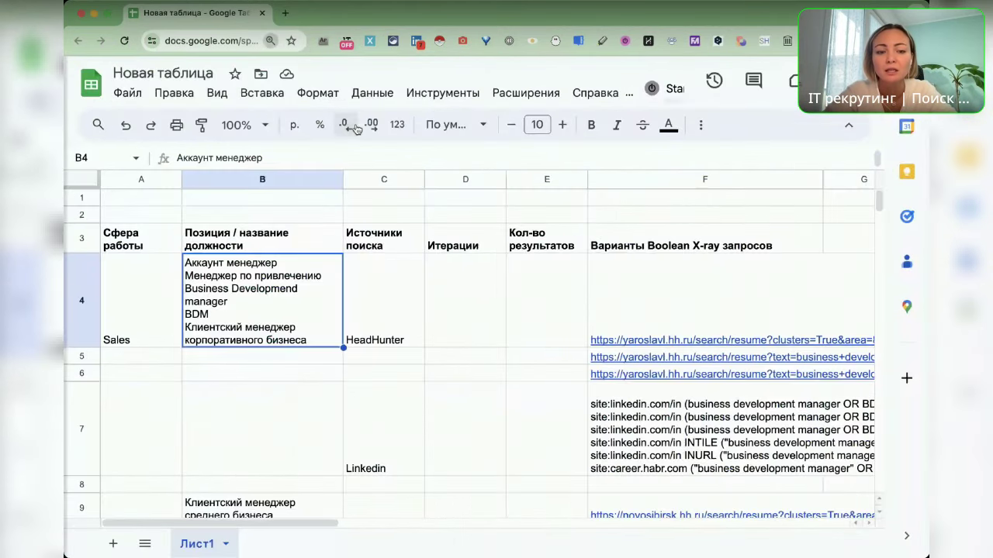
left_click(381, 275)
left_click(397, 359)
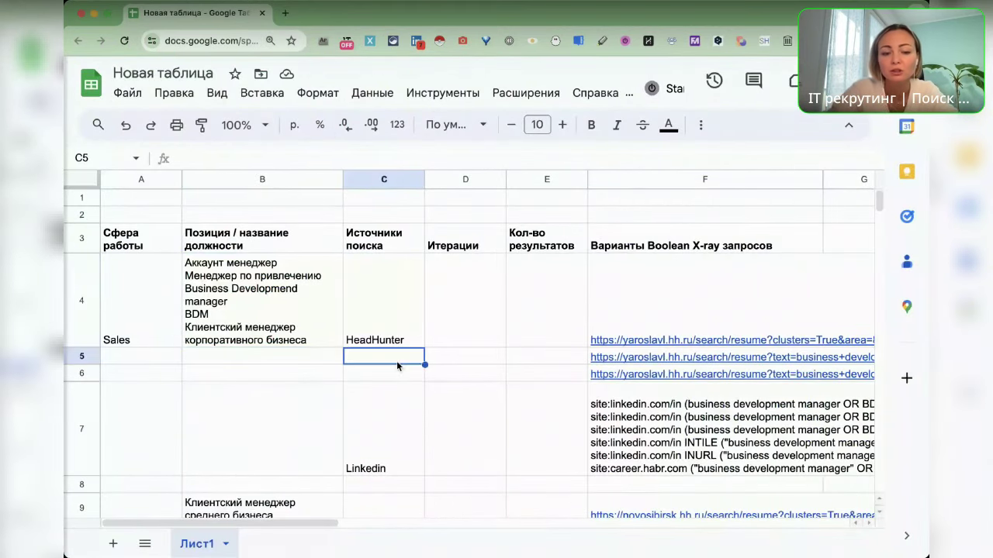
key("Down")
key("Down")
key("Down")
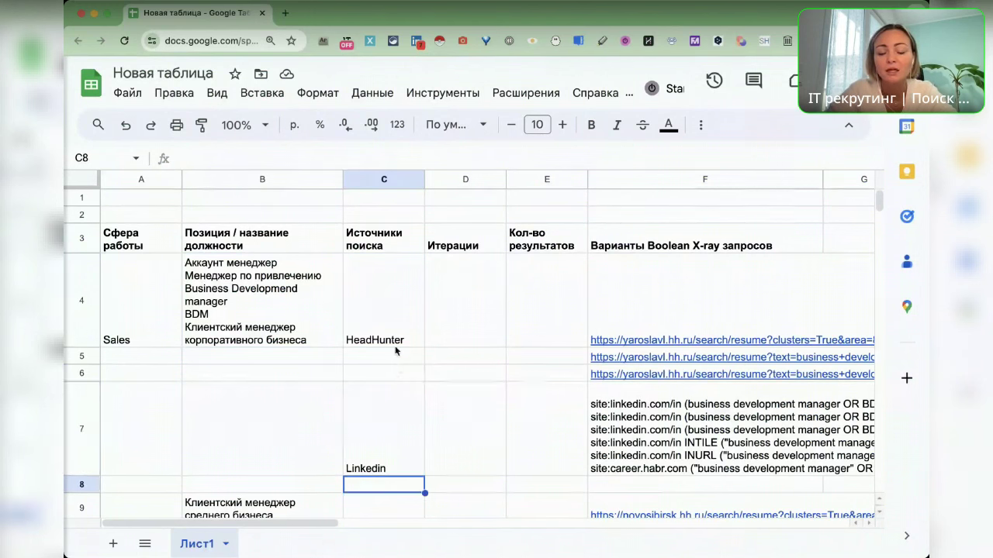
Step: Number the HeadHunter search iterations 1, 2 and 3 in cells D4 to D6
left_click(463, 304)
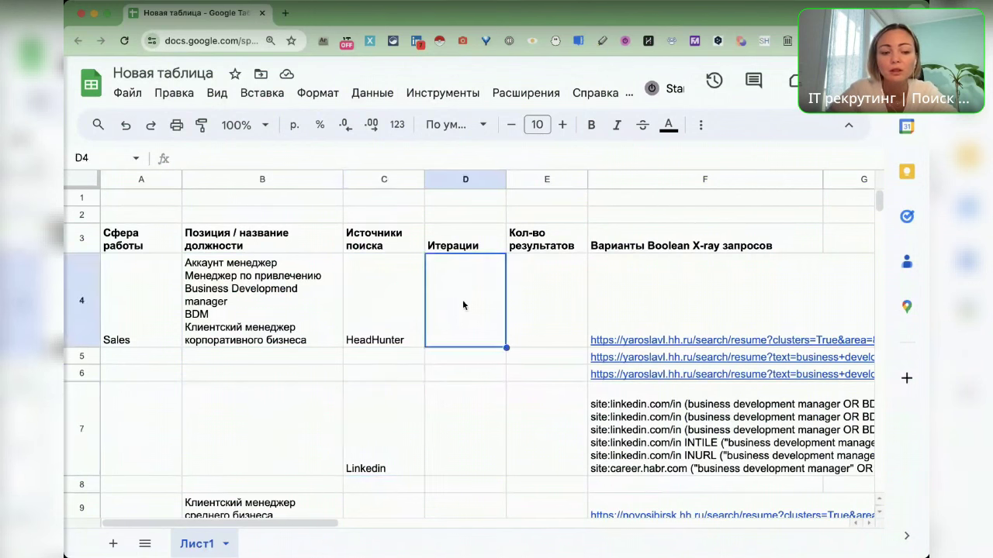
type("1")
key("Return")
type("2")
key("Return")
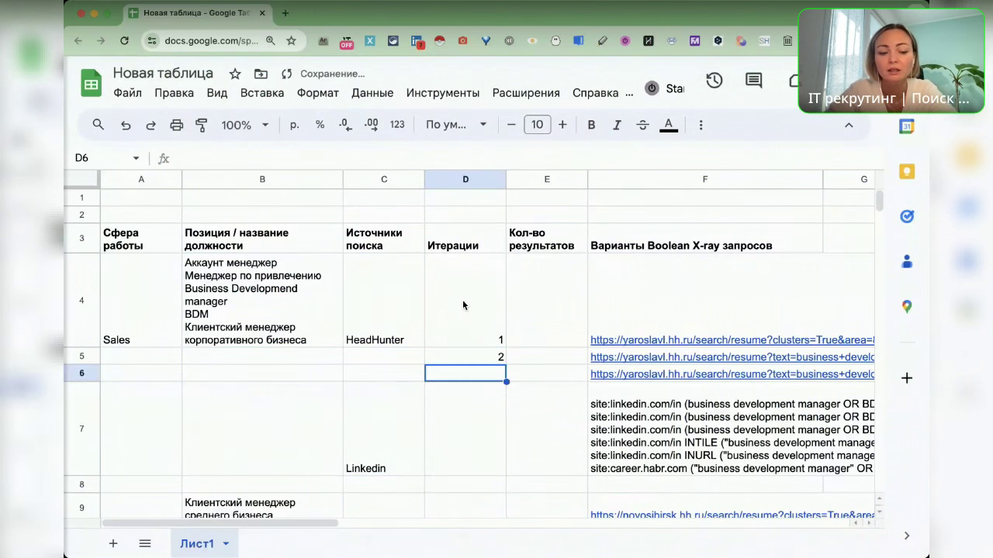
type("3")
key("Return")
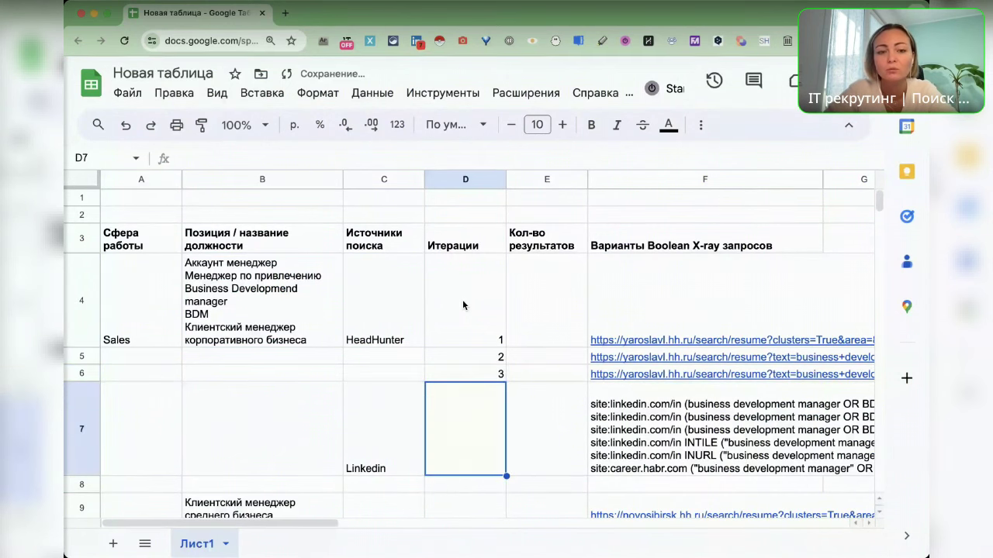
Step: Enter result counts of 100 for the first iteration and 323 for the second in column E
key("Up")
key("Up")
key("Up")
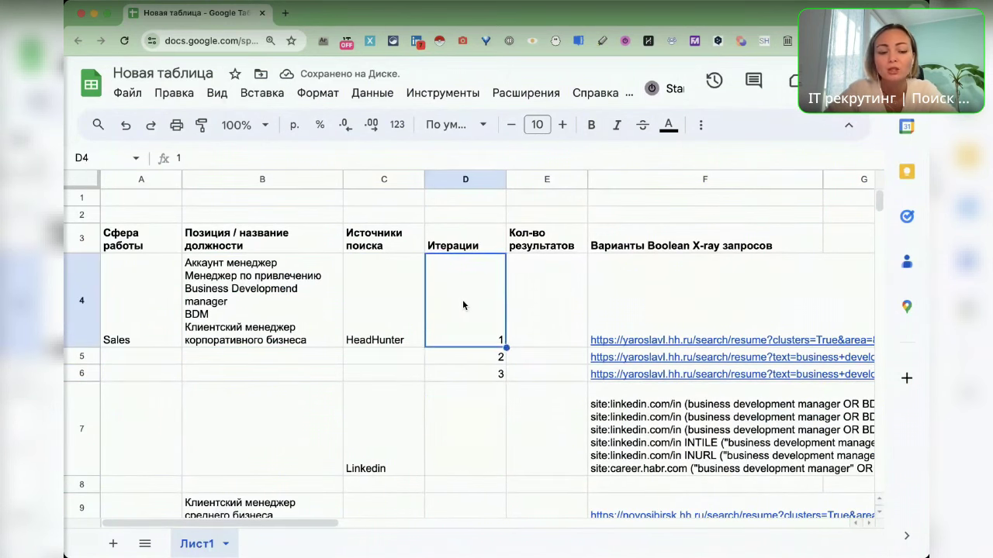
key("Right")
type("100")
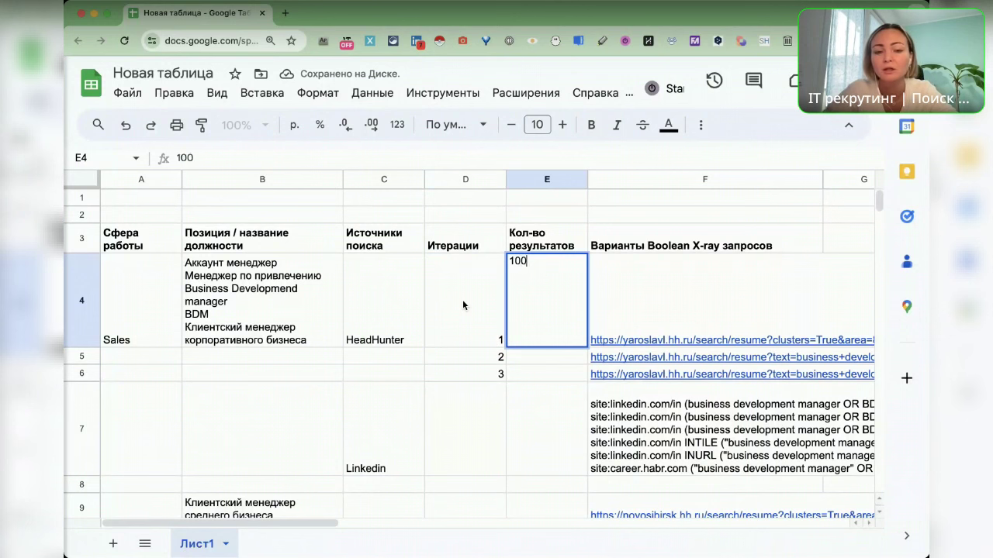
key("Return")
type("323")
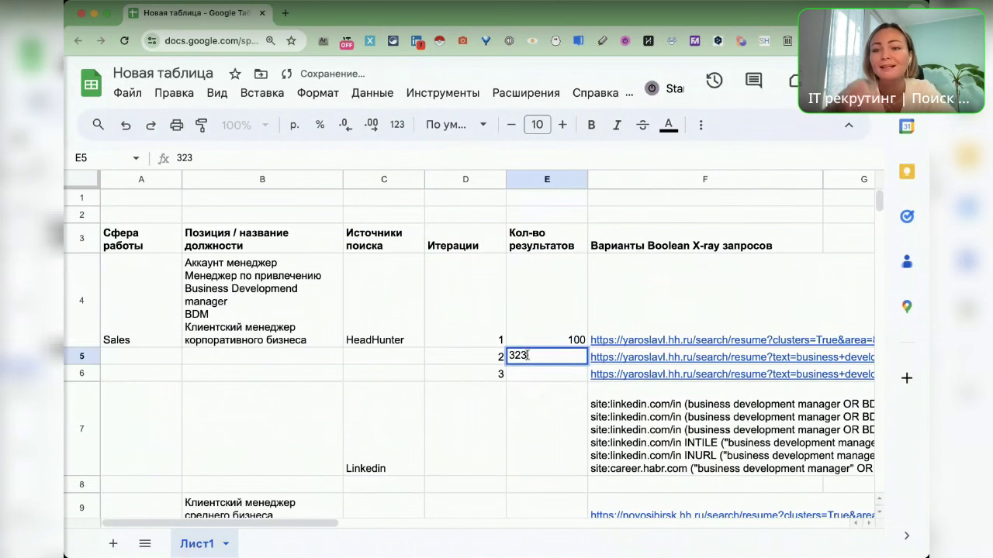
key("Return")
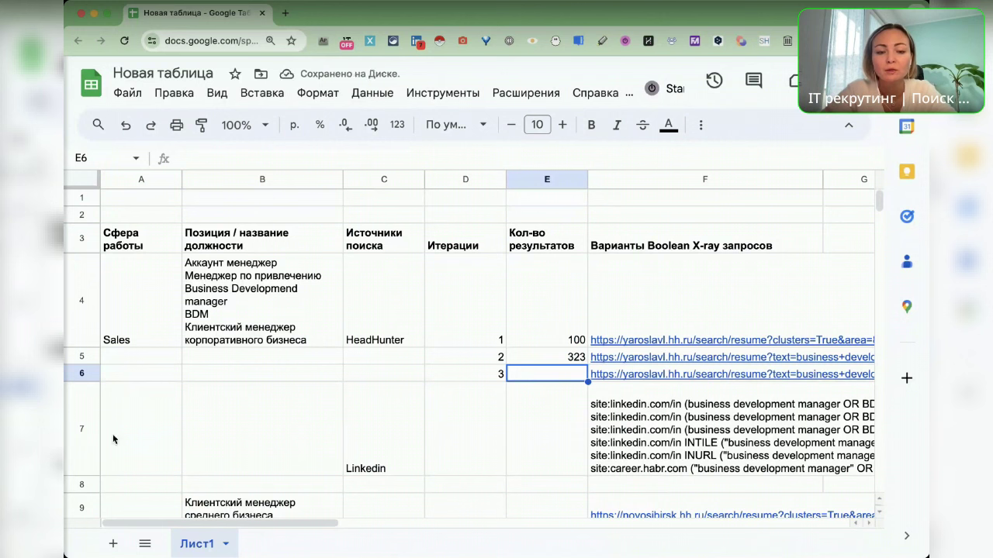
Step: Insert a SUM formula over E4:E7 in cell E8 to total the result counts
left_click(518, 485)
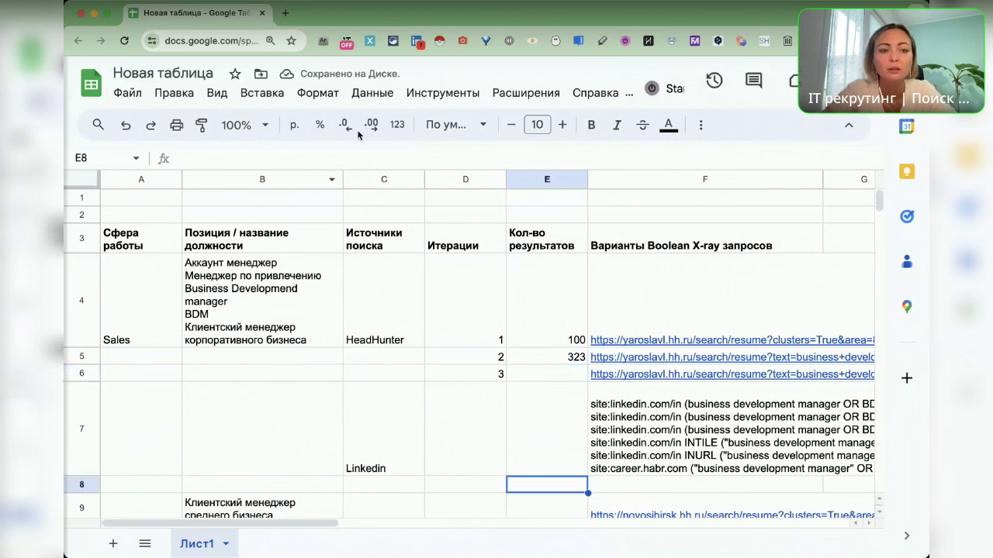
left_click(268, 94)
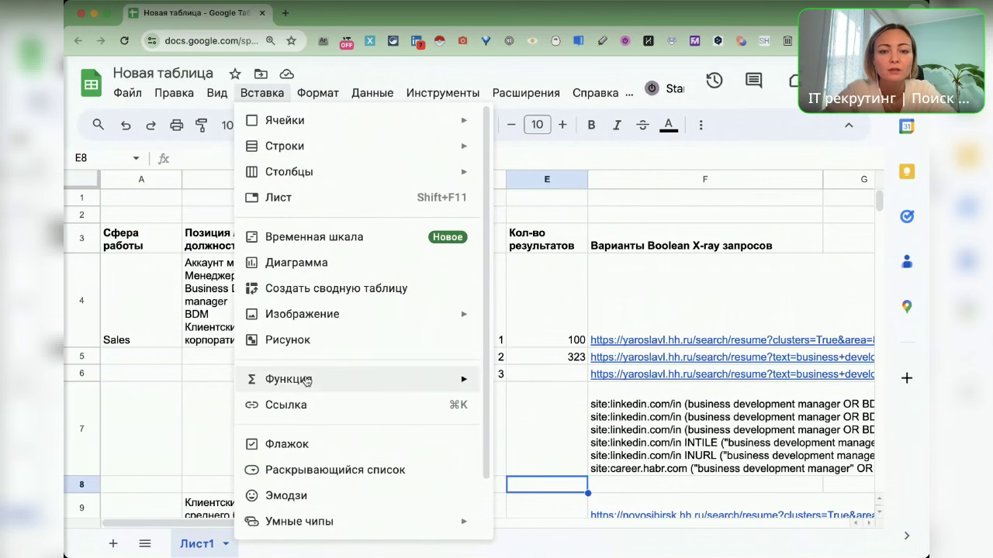
mouse_move(407, 378)
left_click(527, 72)
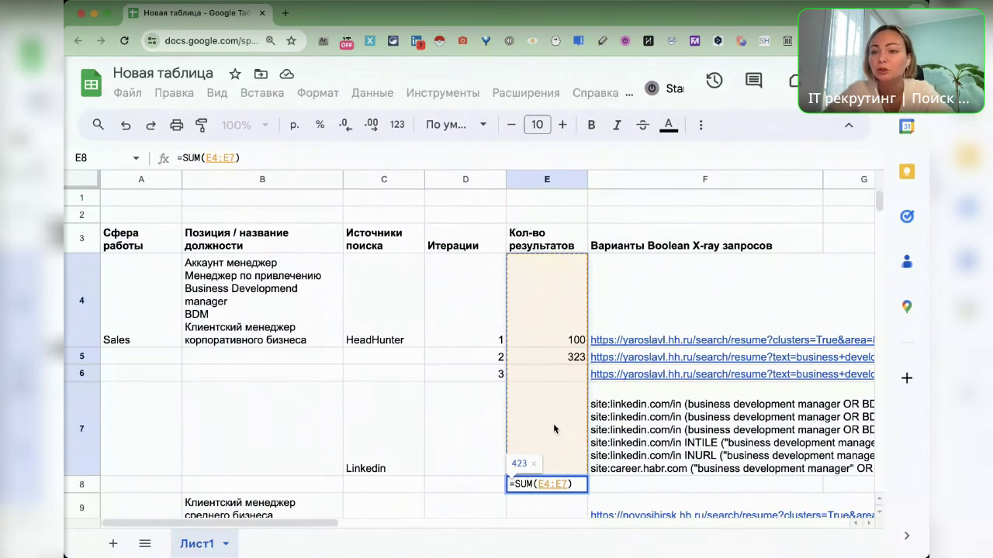
key("Return")
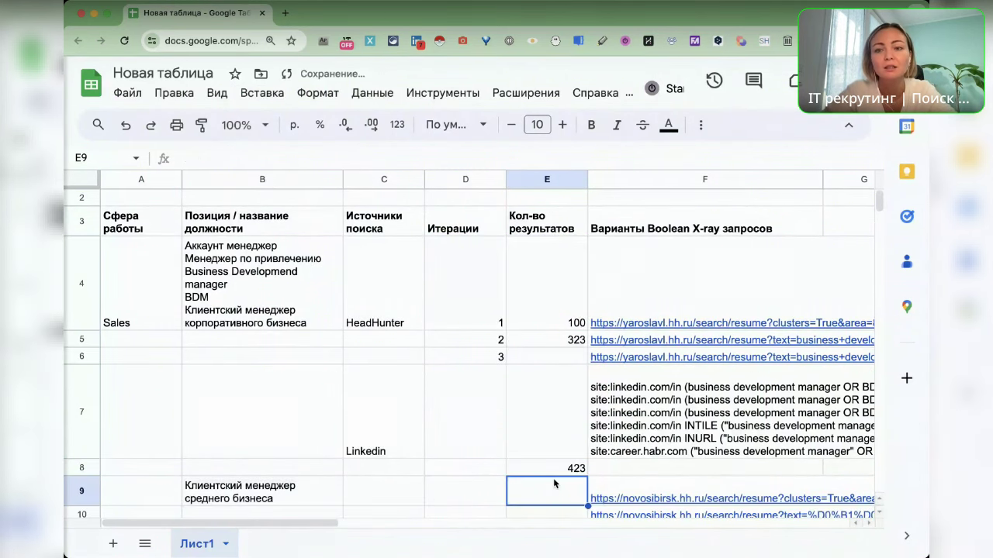
left_click(553, 473)
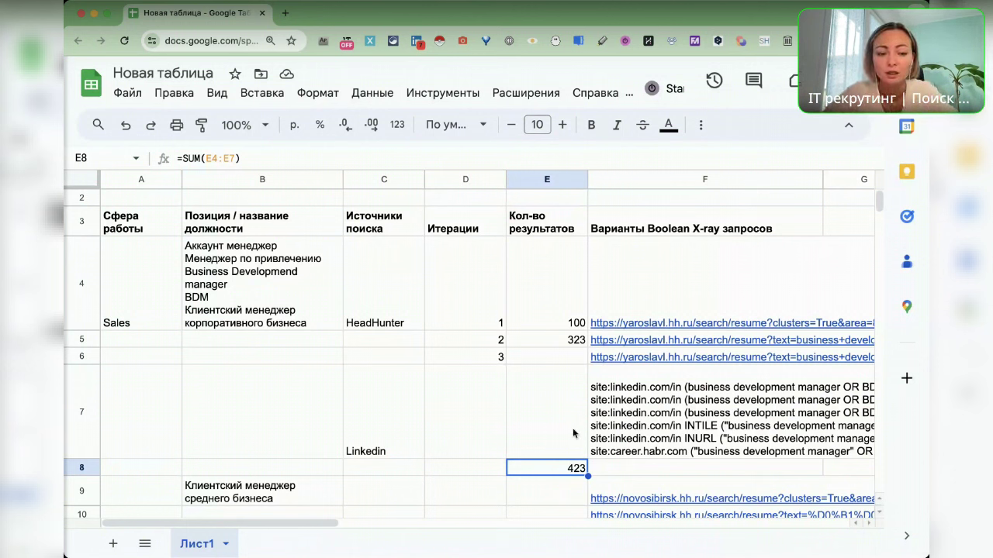
Step: Examine the Sales job titles and read the full width of the LinkedIn Boolean queries in row 7
left_click(291, 314)
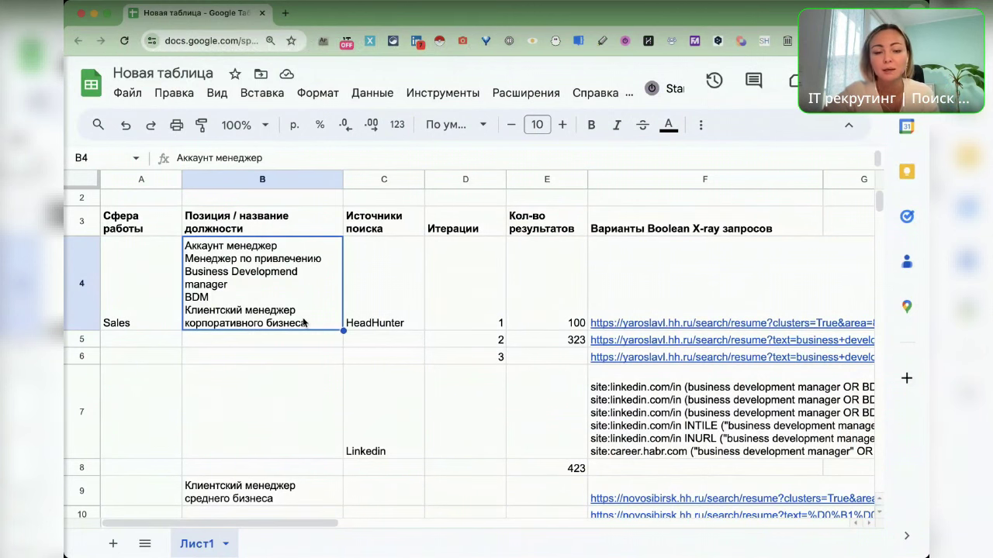
left_click(610, 437)
key("Right")
key("Right")
key("Right")
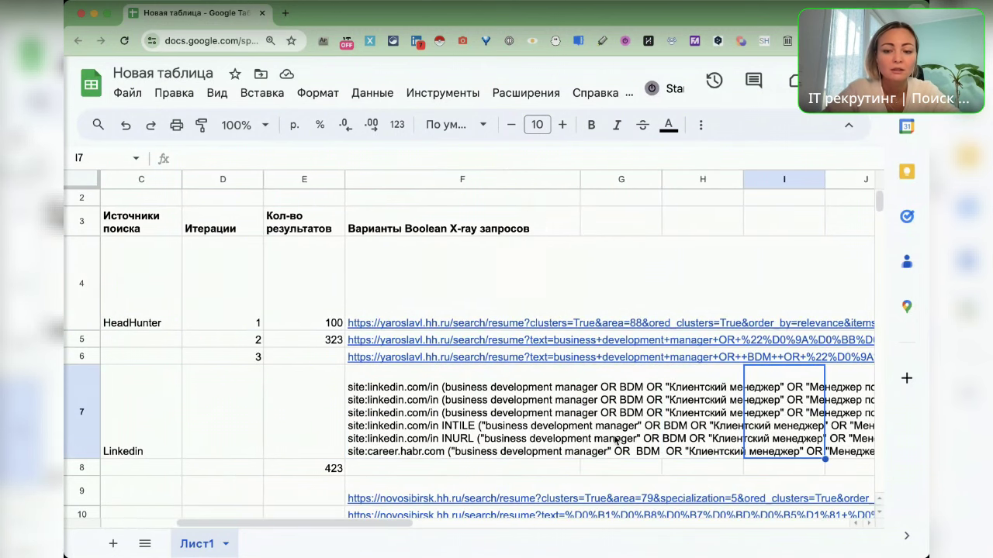
key("Right")
key("Right")
key("Right")
key("Right")
key("Left")
key("Left")
key("Left")
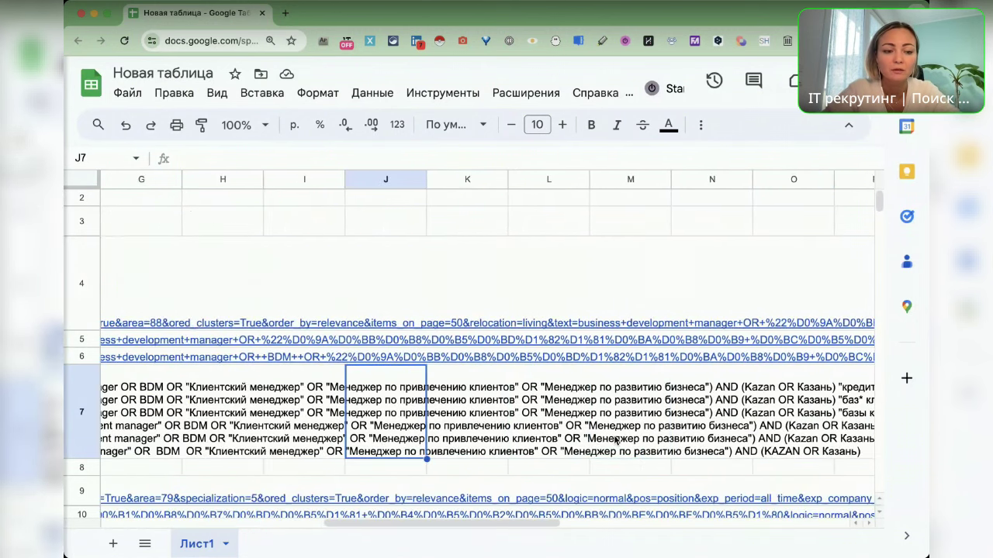
key("Left")
key("Left")
key("Left")
key("Left")
key("Left")
key("Left")
key("Left")
key("Left")
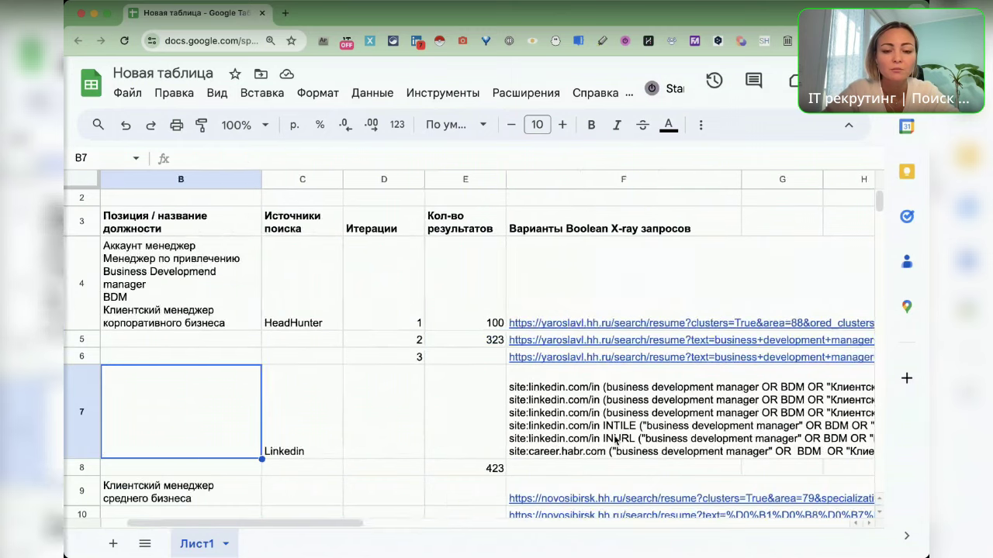
Step: Take the first LinkedIn query, the one ending in "кредитный анализ", from cell F7 and search Google for it
key("Right")
key("Right")
key("Right")
key("Right")
double_click(615, 417)
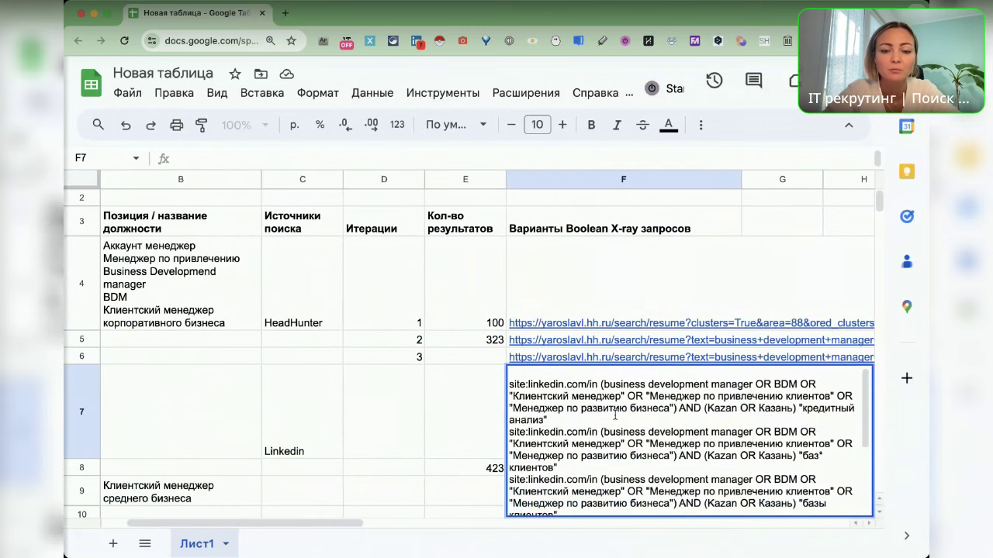
left_click_drag(509, 383, 573, 416)
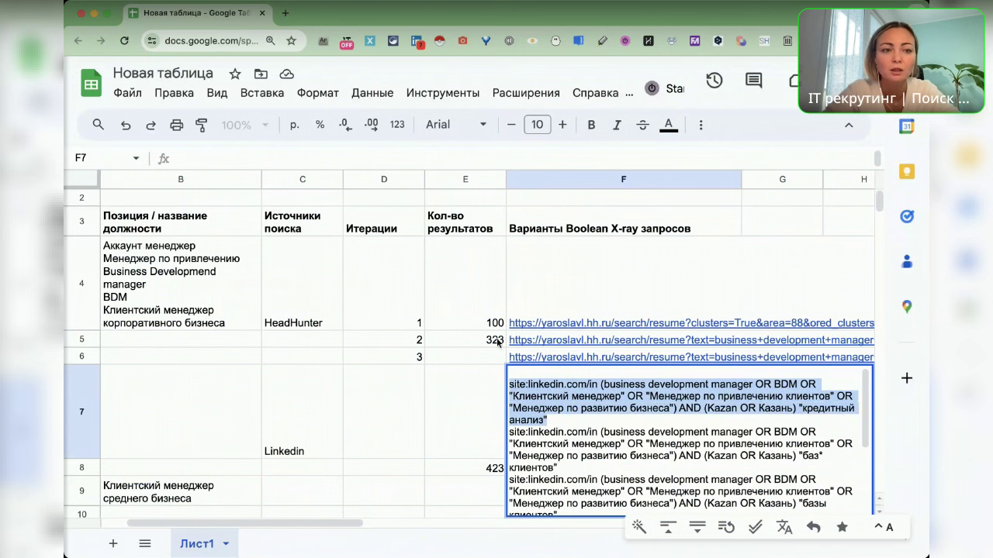
left_click(292, 16)
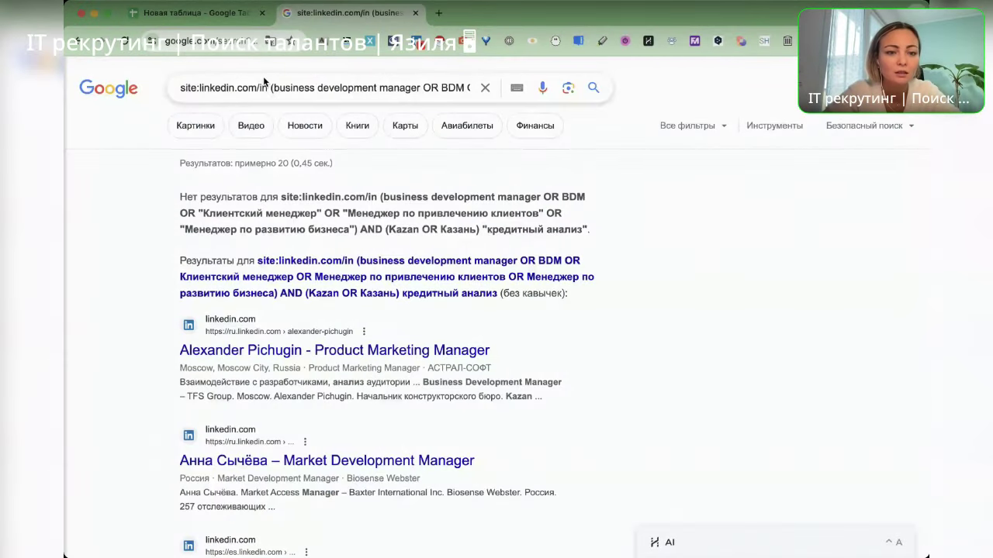
Step: Simplify the location part of the Google query to Kazan by removing AND, the parentheses and OR Казань
left_click(265, 84)
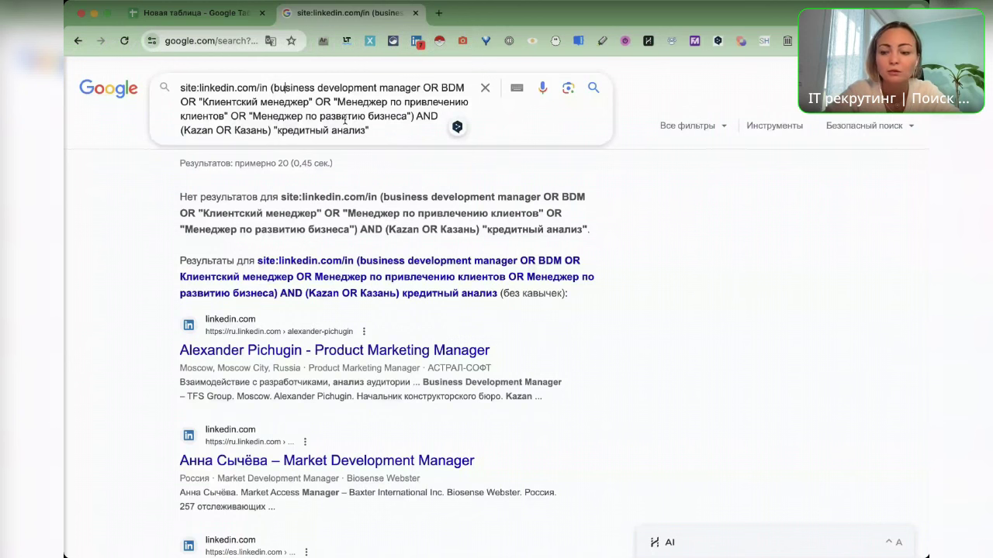
double_click(426, 116)
key("BackSpace")
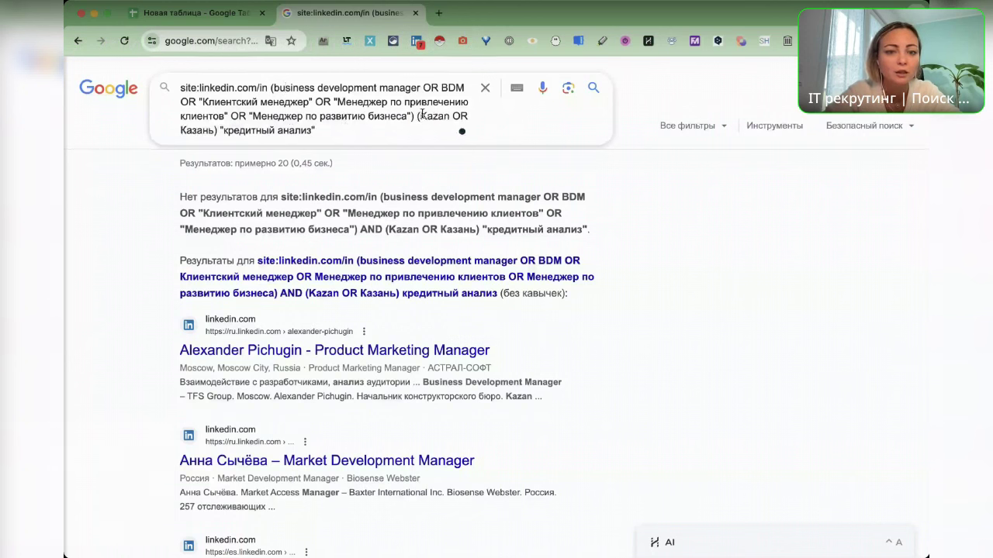
left_click(422, 116)
key("BackSpace")
left_click_drag(449, 116, 218, 133)
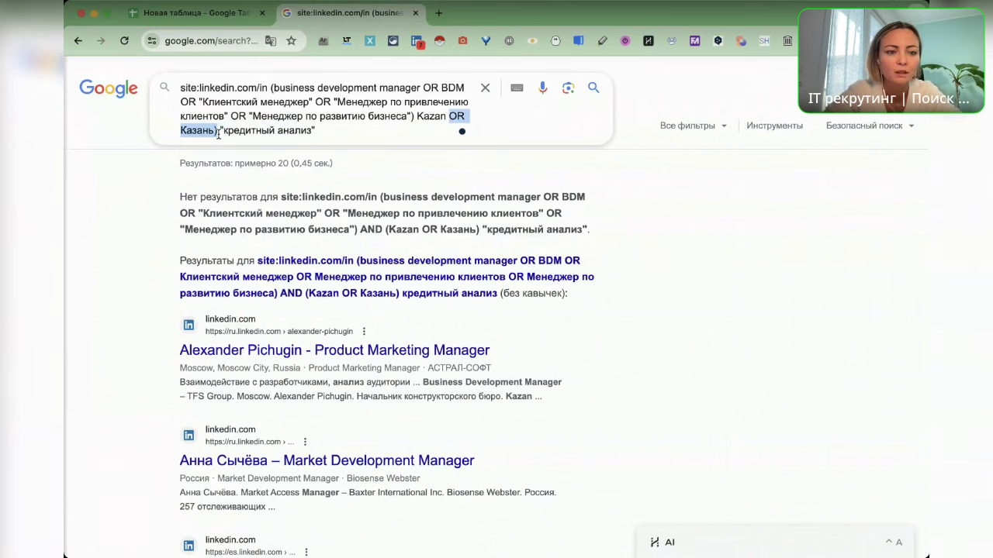
key("BackSpace")
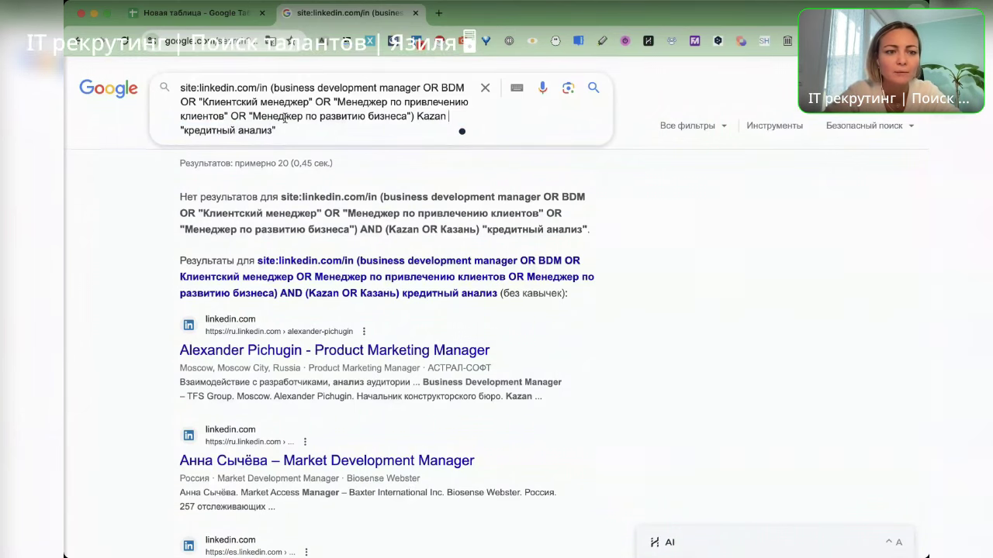
Step: Remove the opening parenthesis from the Google query and enclose business development manager in quotation marks
left_click(218, 14)
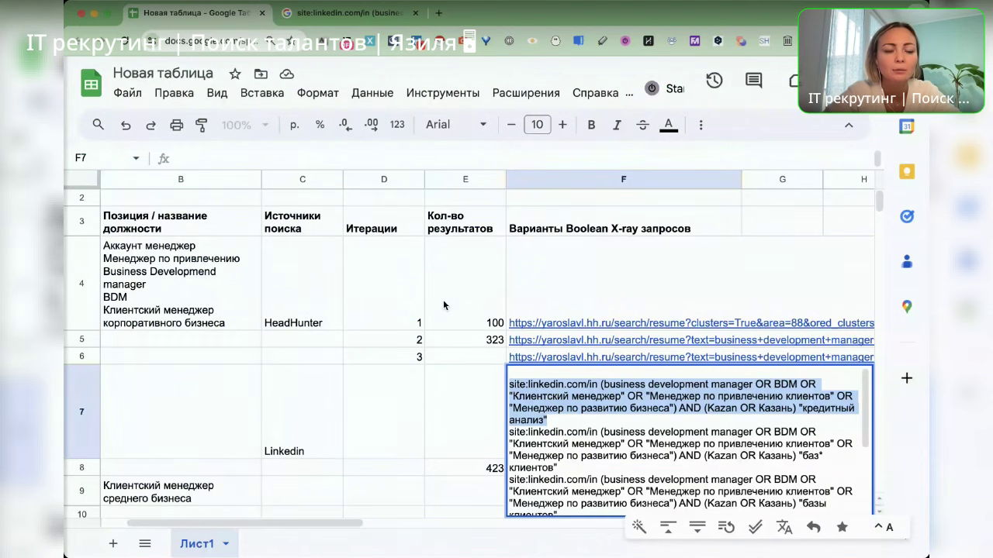
left_click(353, 20)
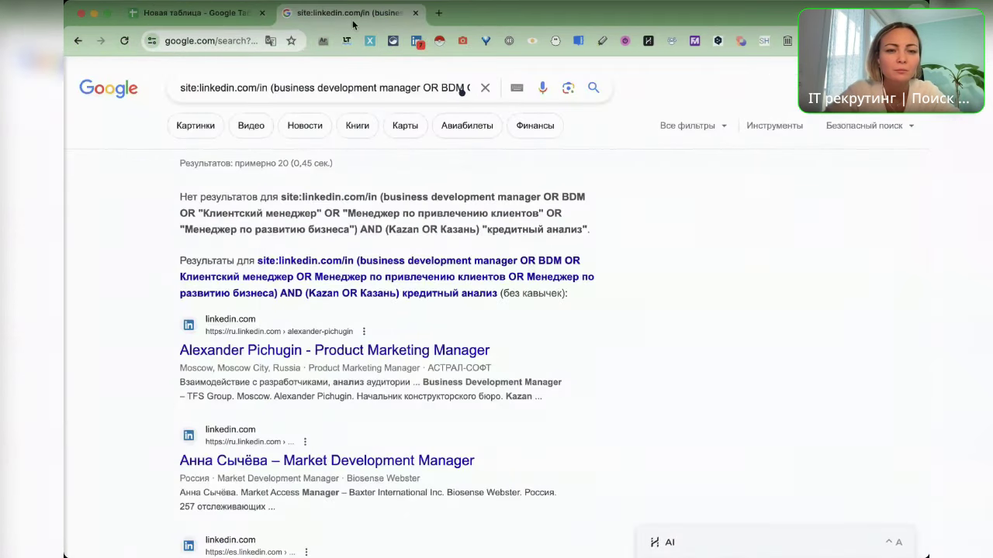
left_click(274, 89)
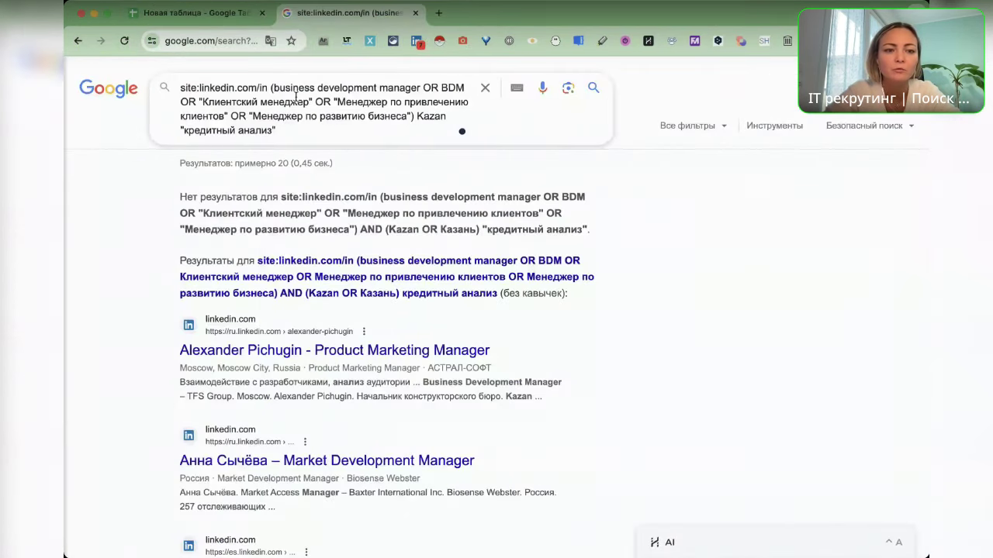
key("BackSpace")
type("Э")
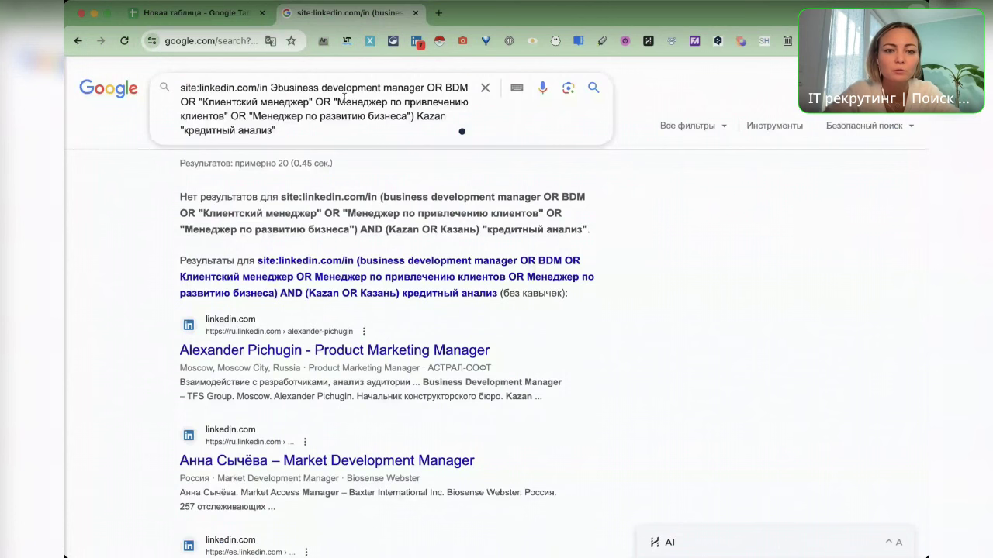
key("BackSpace")
type("\"")
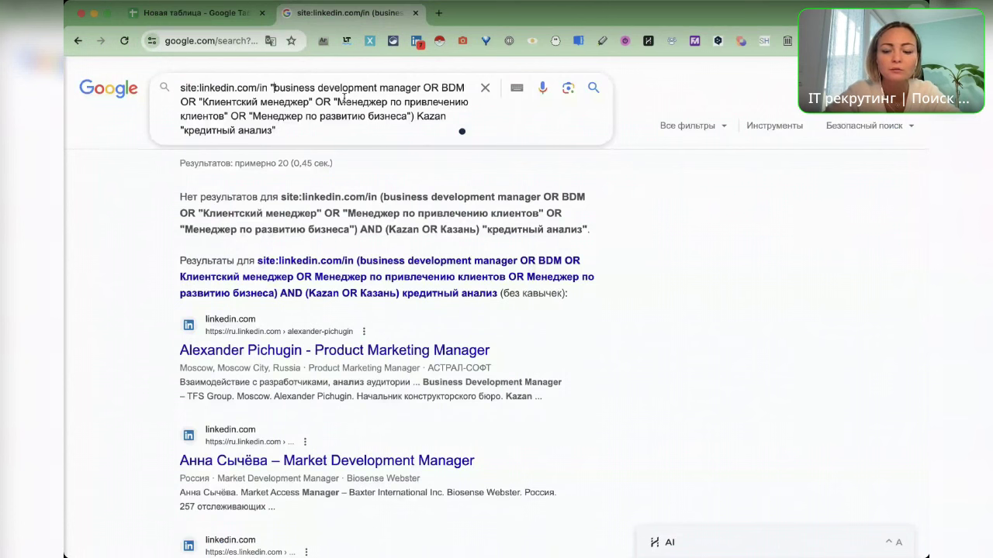
left_click(420, 87)
type("\"")
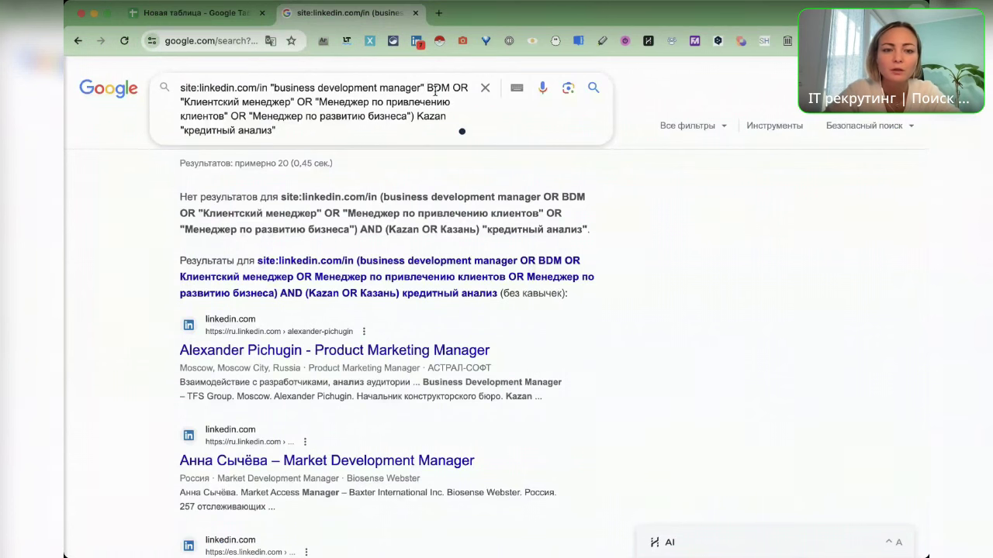
Step: Replace the OR operators on both sides of BDM with | and remove the surrounding spaces
key("Delete")
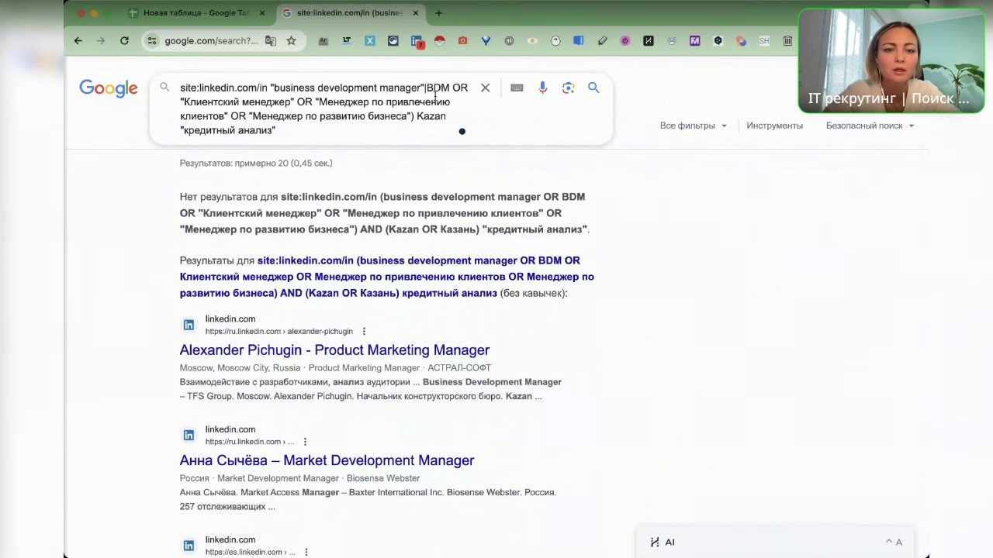
left_click(466, 91)
key("BackSpace")
key("BackSpace")
key("BackSpace")
type("|")
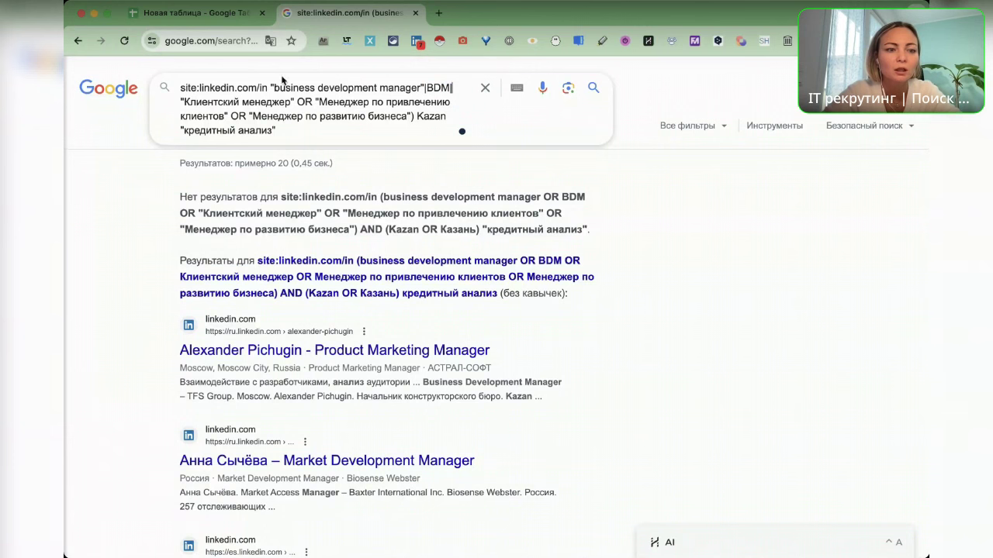
left_click(184, 107)
key("BackSpace")
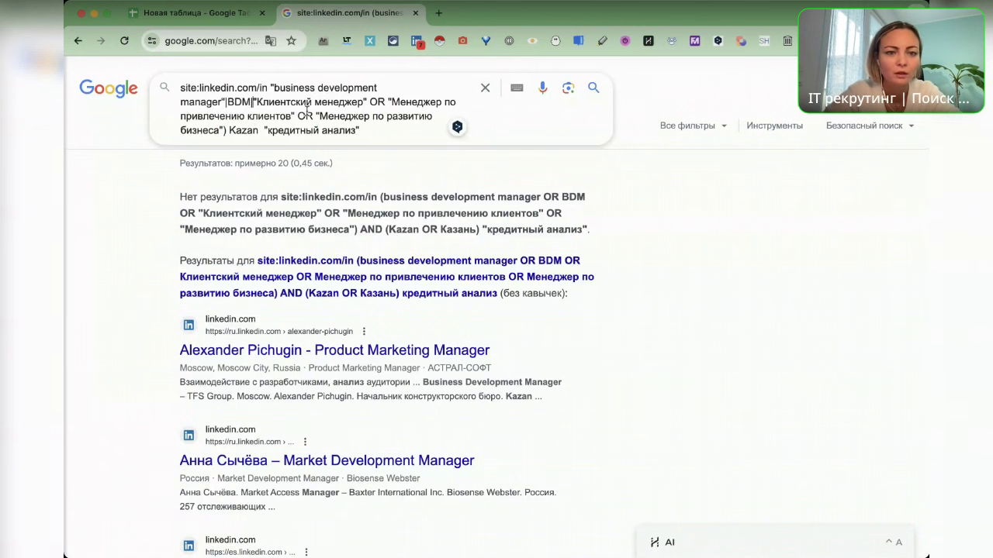
Step: Replace the OR between "Клиентский менеджер" and "Менеджер по привлечению клиентов" with | and remove the surrounding spaces
left_click(388, 102)
key("BackSpace")
key("BackSpace")
key("BackSpace")
key("BackSpace")
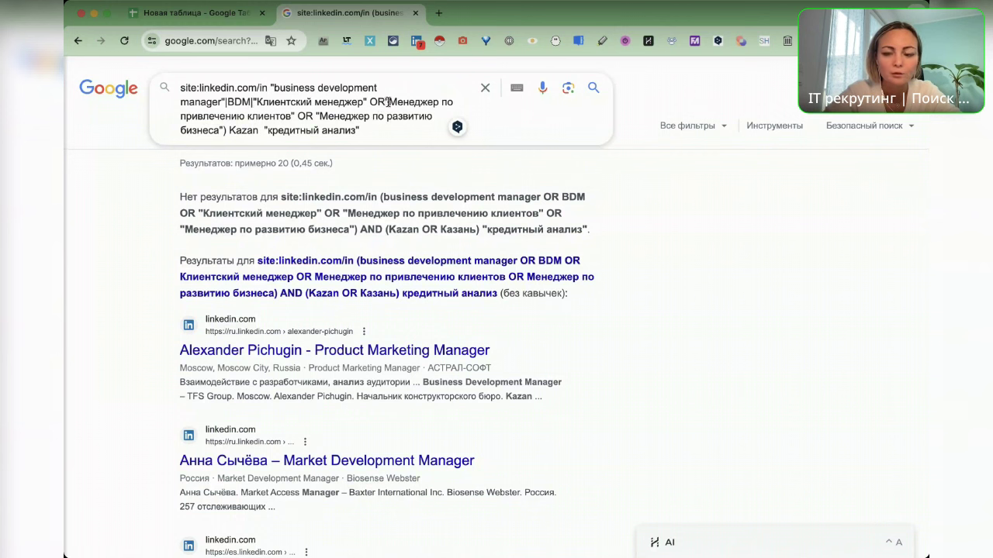
type("|")
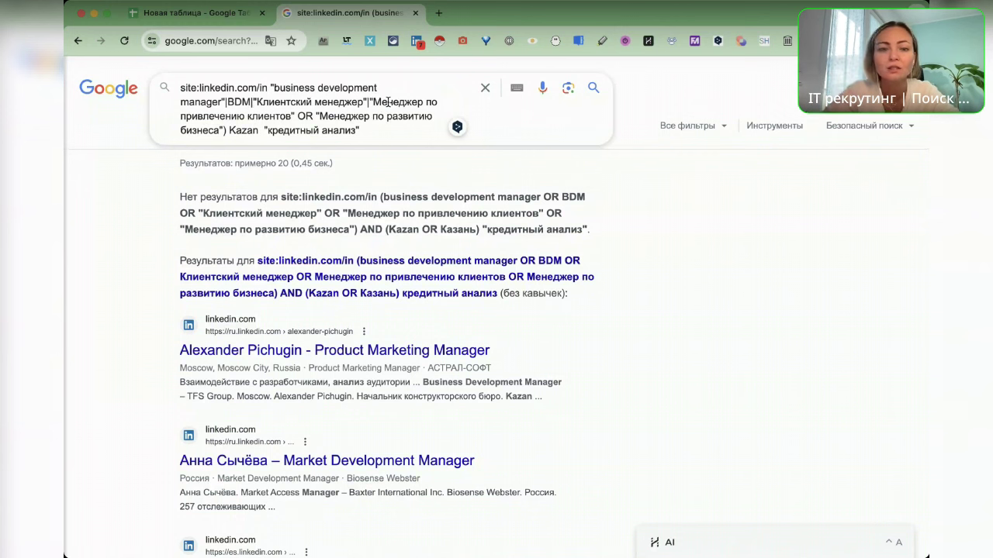
Step: Replace the OR before "Менеджер по развитию бизнеса" with |, remove the closing parenthesis after it and run the search
left_click(314, 117)
key("BackSpace")
key("BackSpace")
key("BackSpace")
key("BackSpace")
type("|BDM|\"Клиентский")
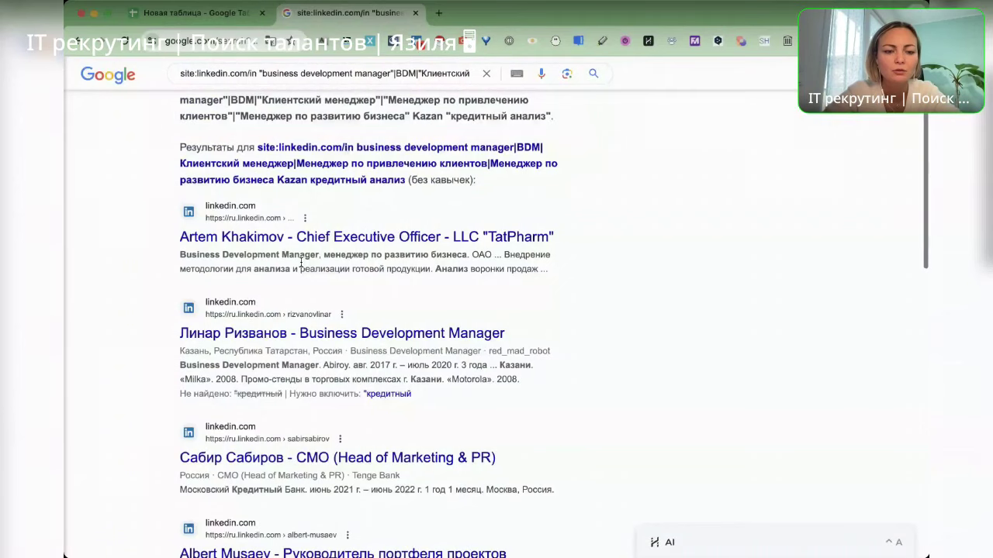
Step: Add the intitle: operator directly before "business development manager" in the query and rerun the search
scroll(301, 263, "down", 1)
scroll(333, 233, "up", 5)
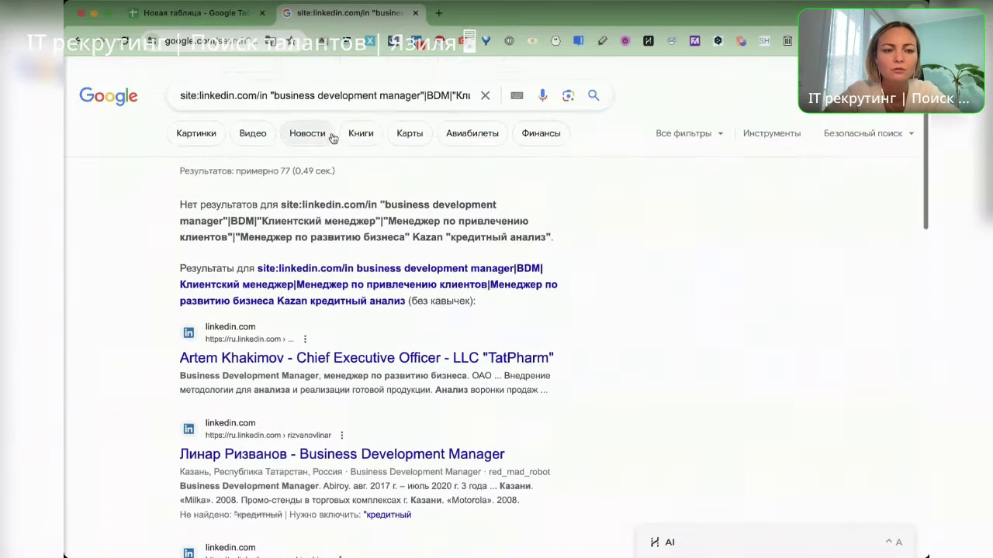
scroll(334, 138, "down", 1)
left_click(271, 87)
type("intitle:")
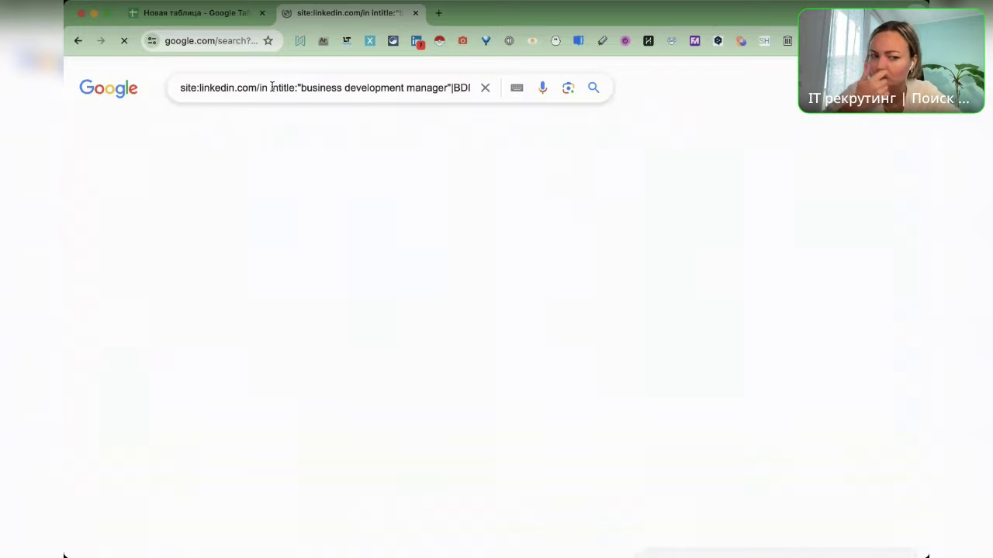
Step: Check the search results, open the first LinkedIn profile in a new tab and review its work experience
scroll(272, 90, "down", 2)
scroll(272, 90, "down", 5)
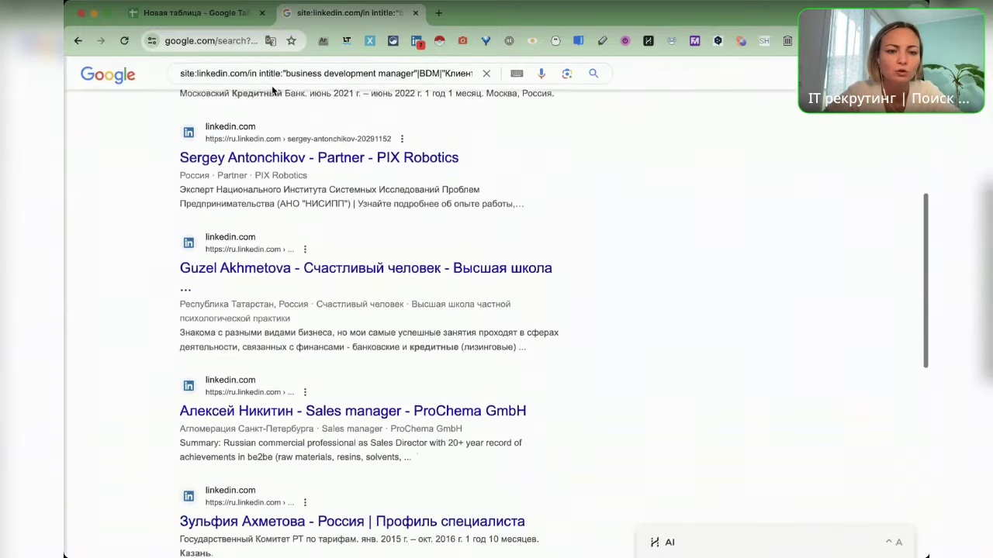
scroll(295, 233, "up", 6)
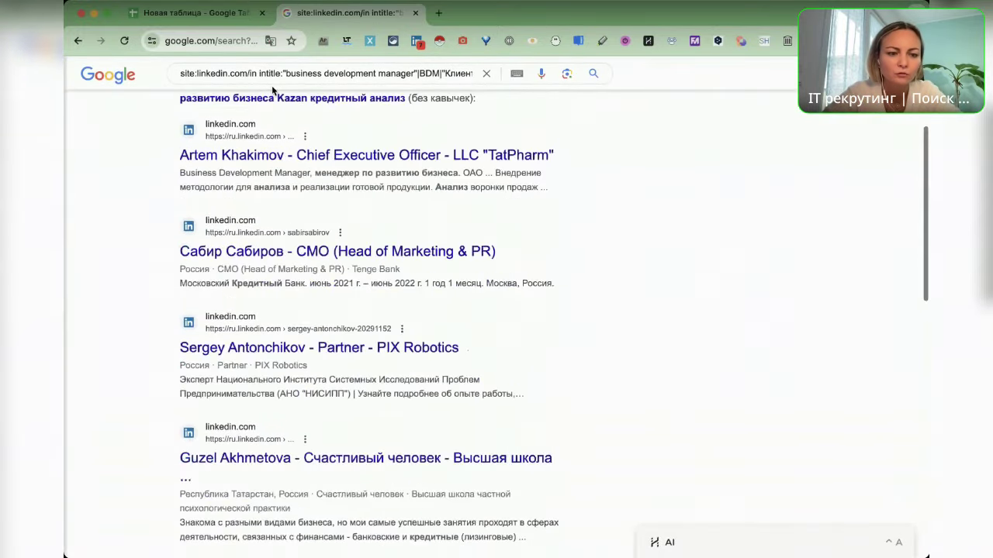
scroll(317, 337, "down", 3)
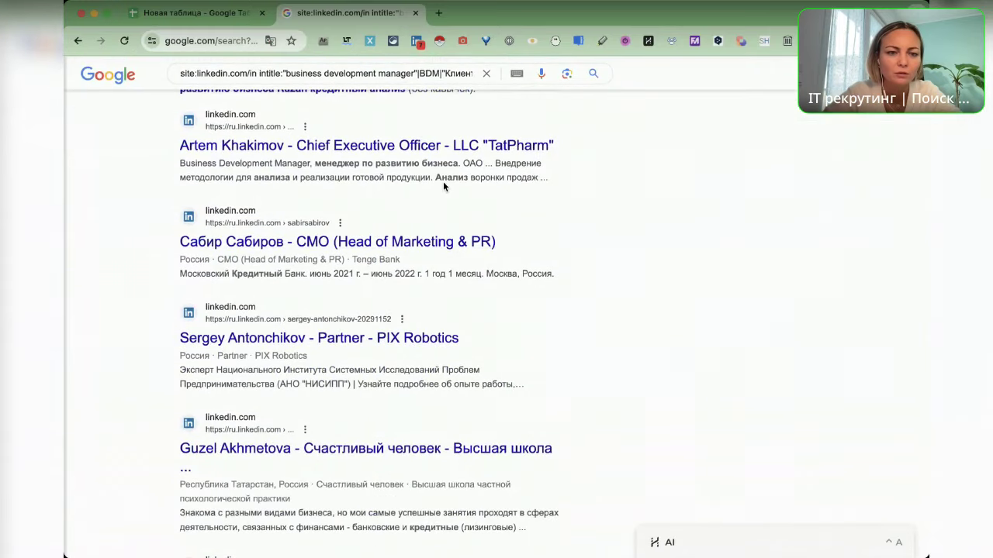
left_click(305, 147, "super")
left_click(489, 14)
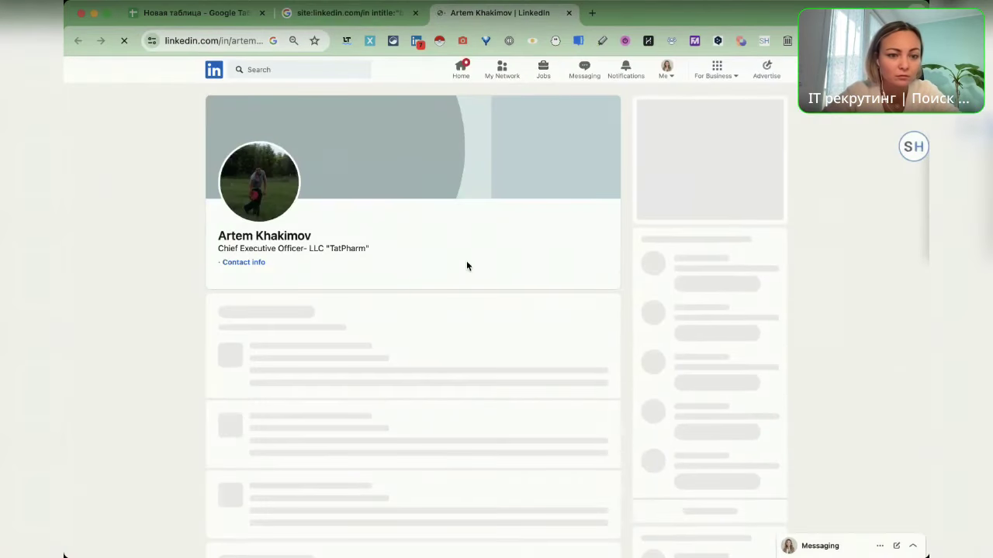
scroll(466, 263, "down", 3)
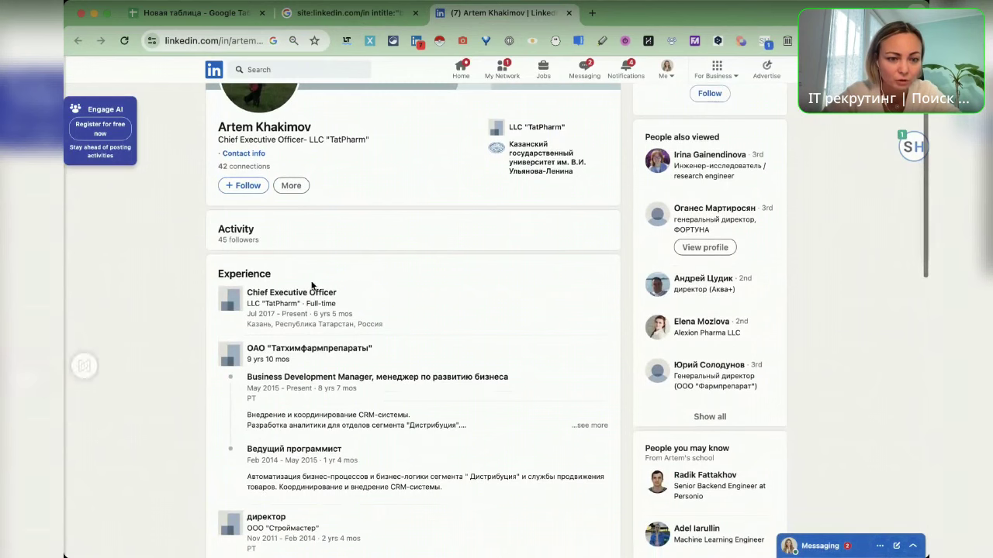
scroll(317, 287, "down", 1)
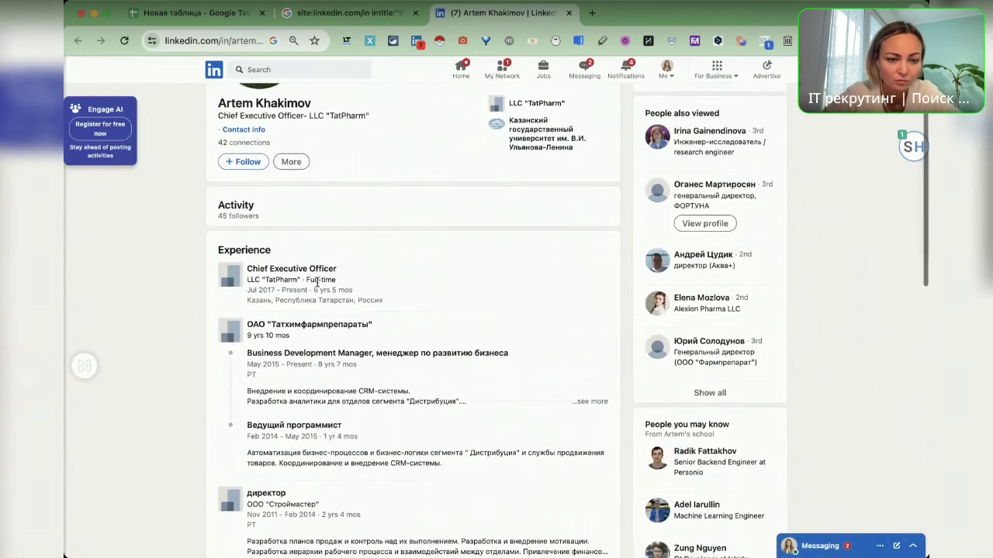
scroll(394, 265, "up", 4)
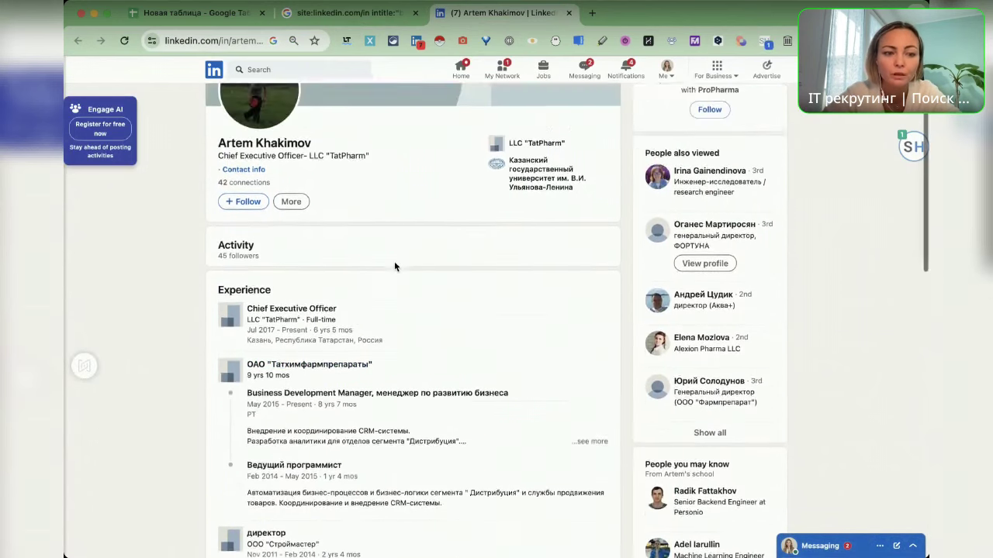
Step: Return to the Google results, replace Kazan in the query with inanchor:minsk at the end and run the search
left_click(370, 14)
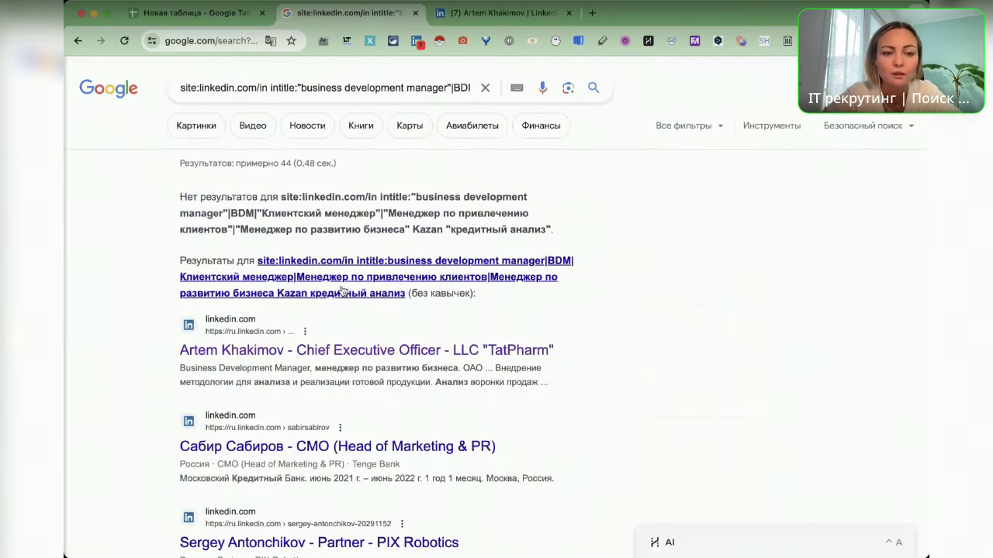
scroll(480, 370, "down", 3)
scroll(480, 369, "down", 12)
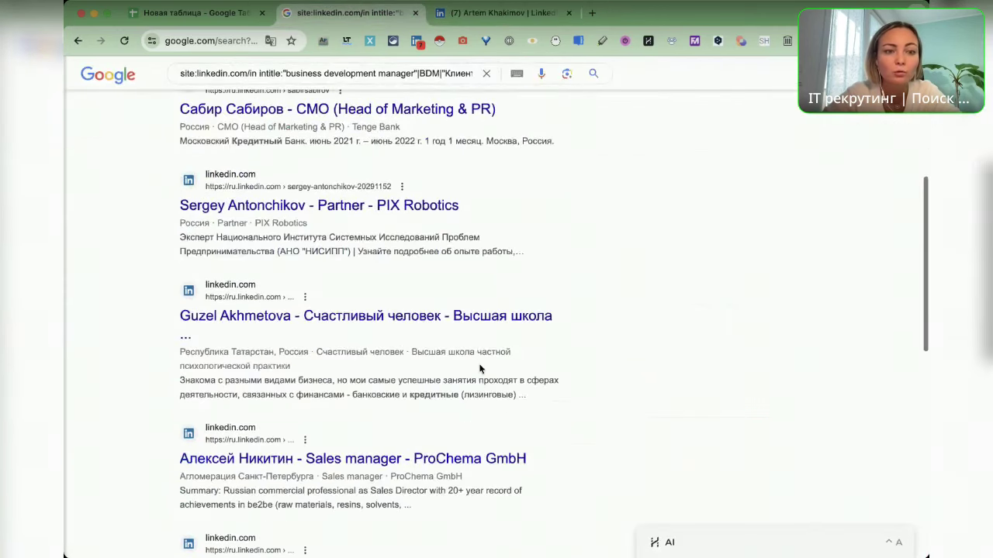
scroll(480, 365, "up", 15)
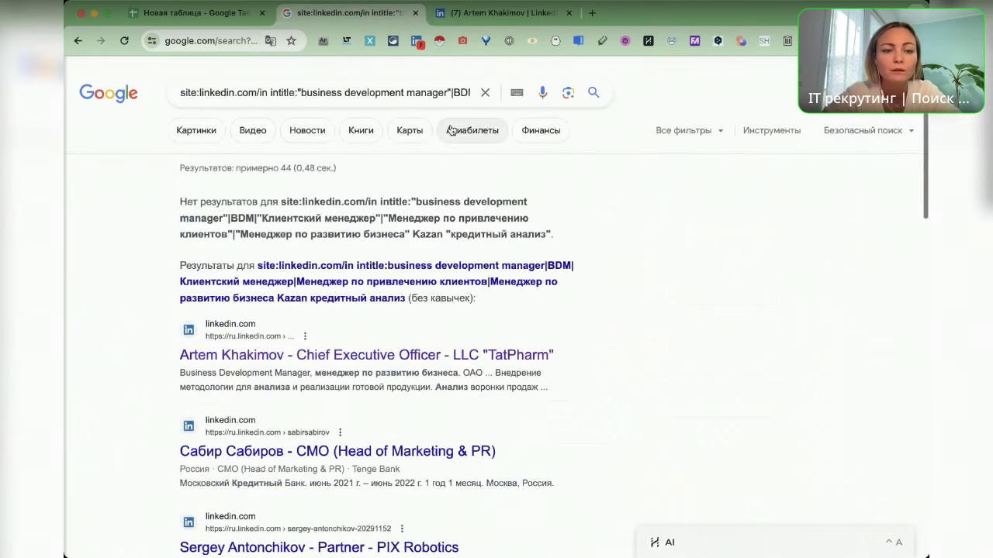
left_click(435, 94)
double_click(195, 131)
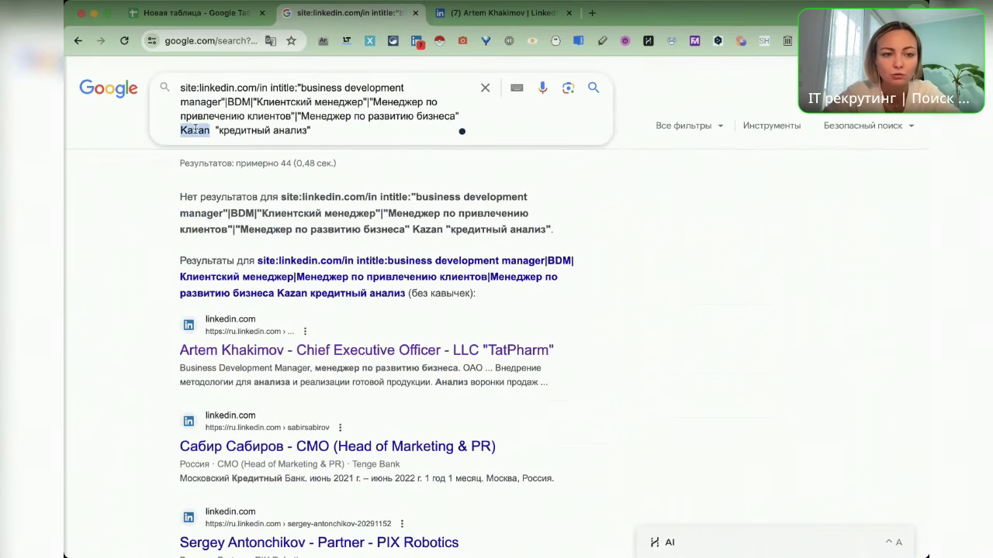
key("BackSpace")
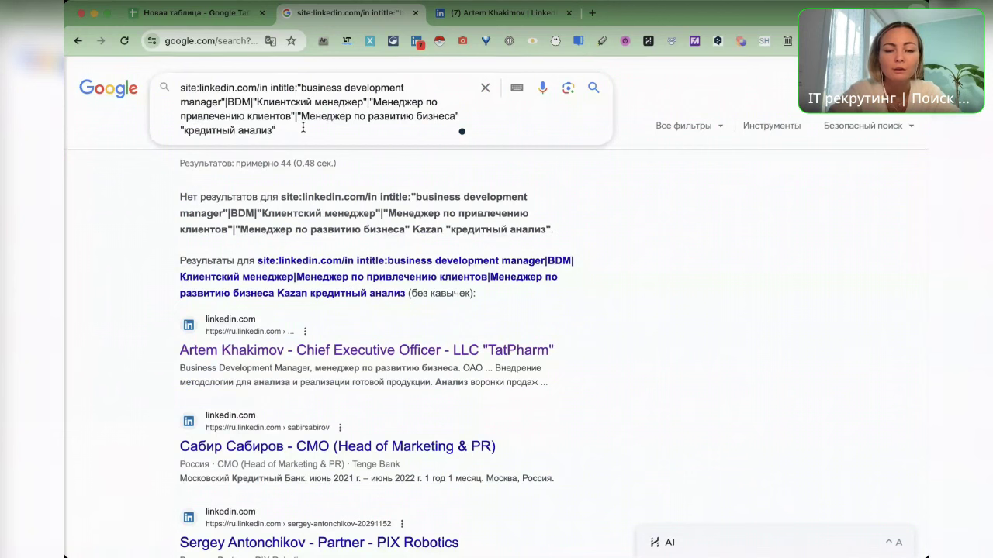
type("inanchor")
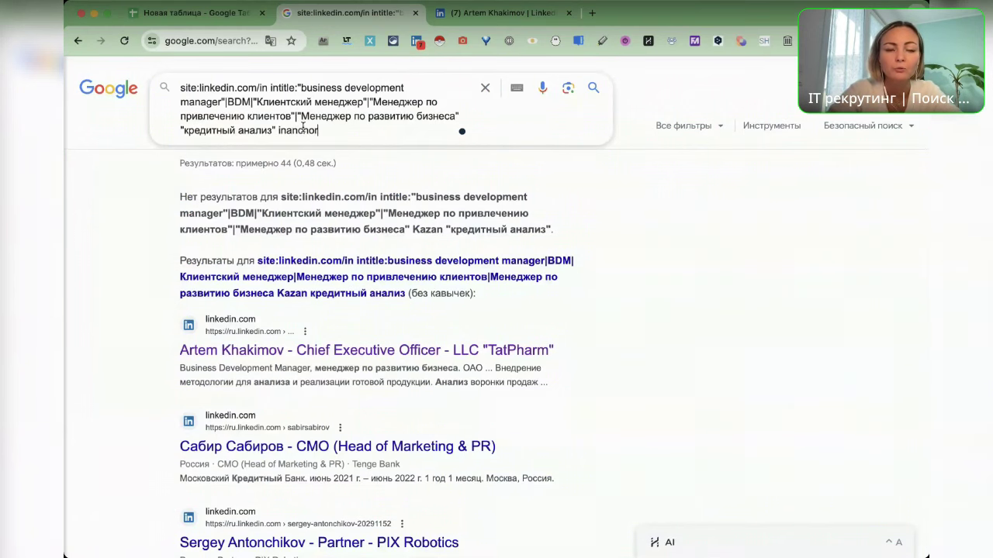
type(":")
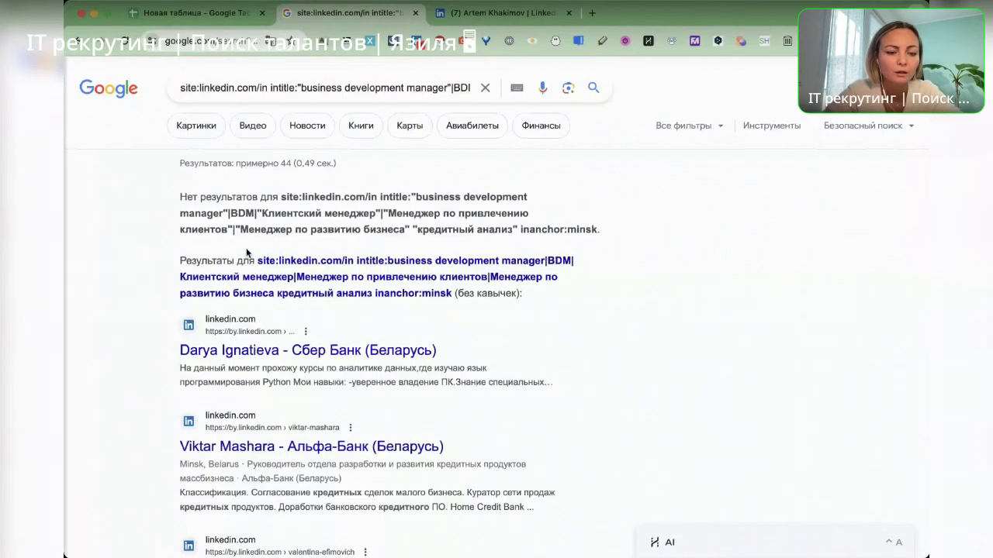
Step: Examine the profile titles and locations returned by the inanchor:minsk query down to the end of the results page
scroll(289, 235, "down", 1)
scroll(289, 236, "down", 5)
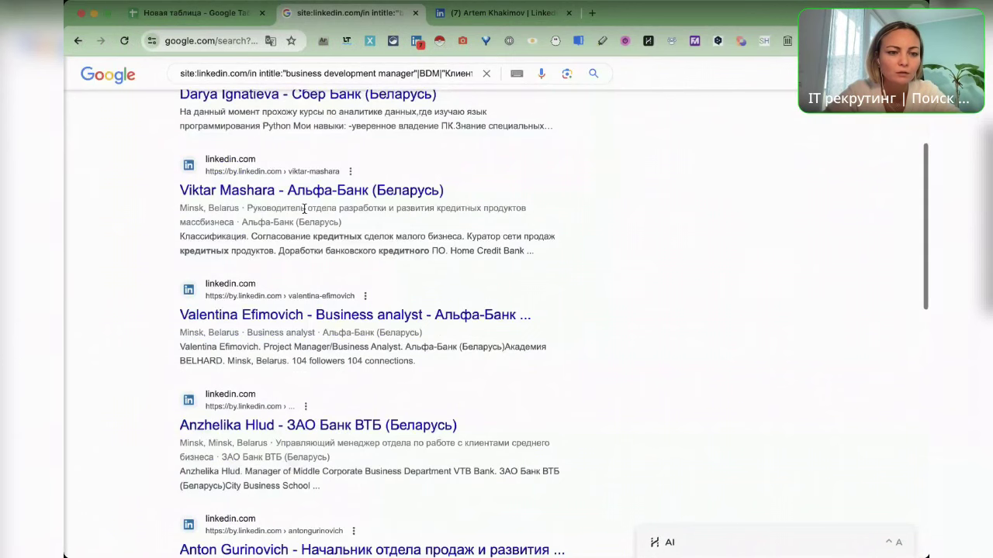
scroll(304, 208, "down", 1)
scroll(304, 208, "down", 1)
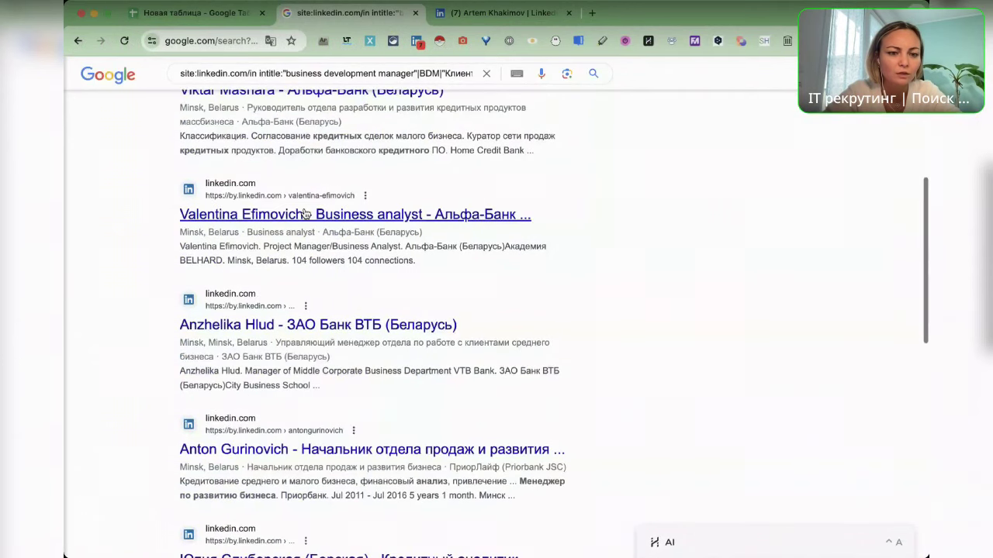
scroll(304, 214, "down", 1)
scroll(304, 209, "down", 10)
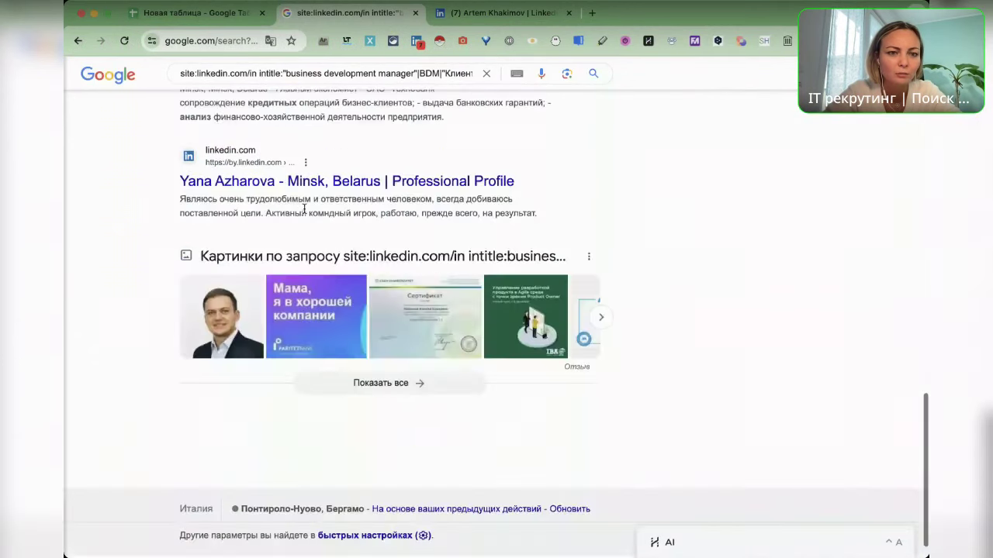
scroll(316, 166, "up", 15)
Step: Insert the English job titles "account manager"|"sales maanager" after BDM| in the query
left_click(339, 94)
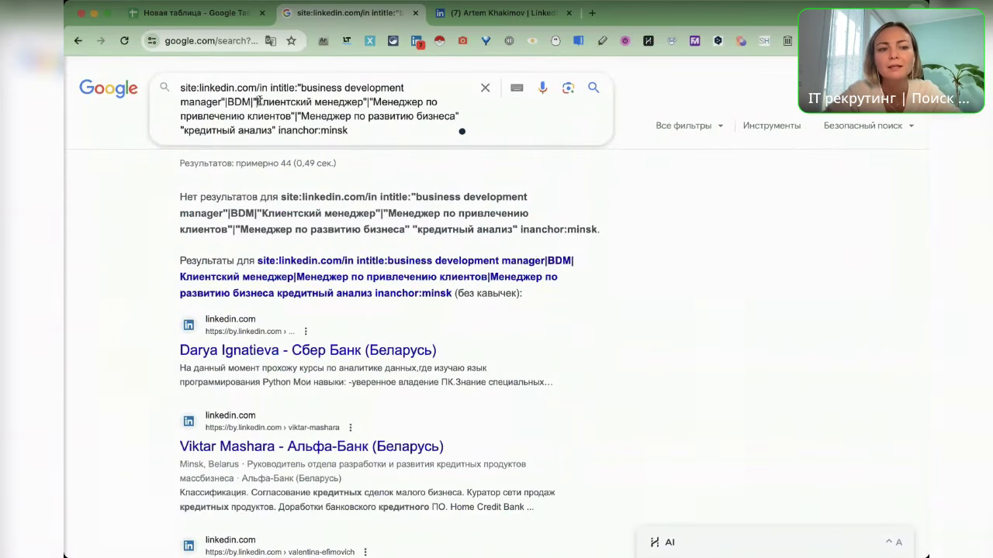
type("accoun")
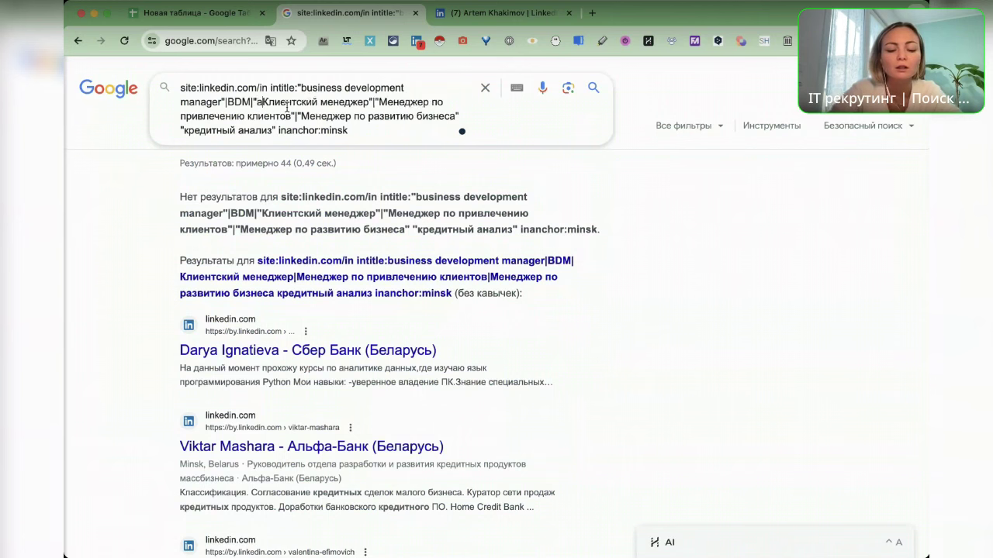
type("t manager")
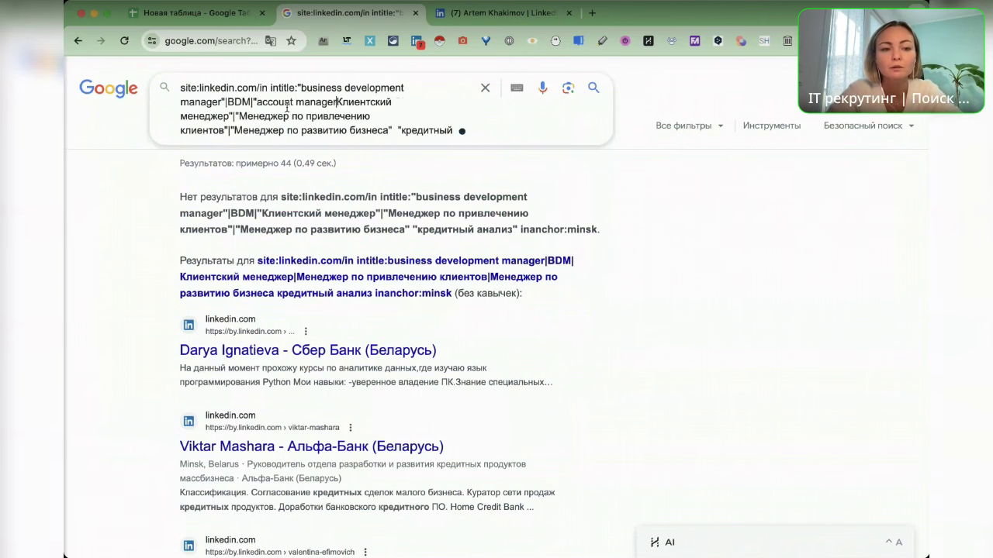
type("\"|")
type("\"sales ")
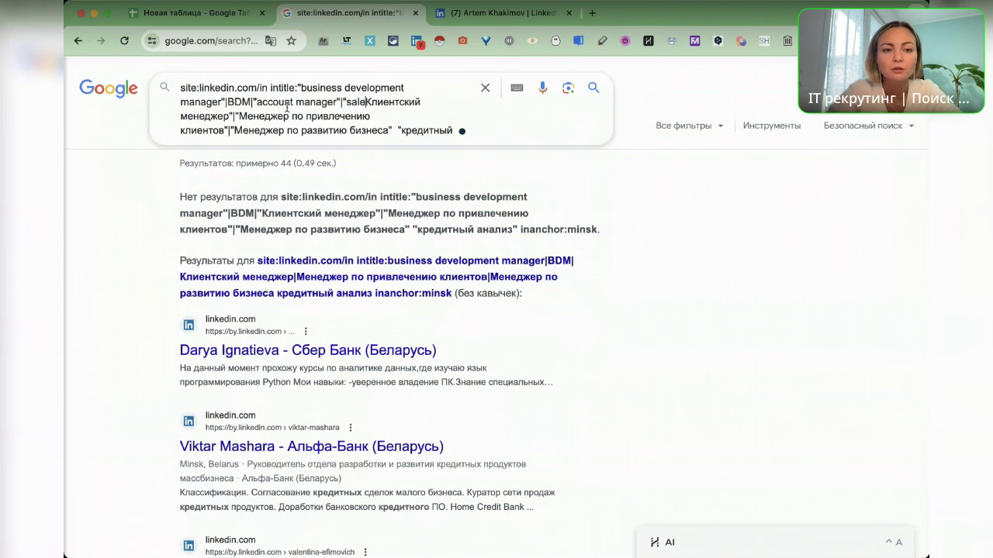
type("maanager")
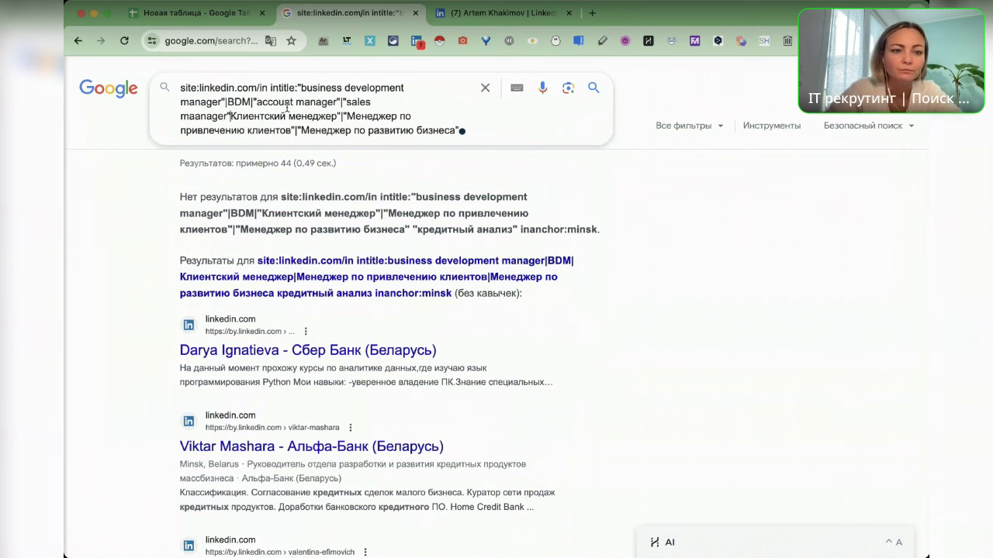
type("\"кредитный")
Step: Delete the three Russian job titles from the query, keeping "кредитный анализ" inanchor:minsk, and run the search
left_click_drag(180, 117, 396, 129)
key("BackSpace")
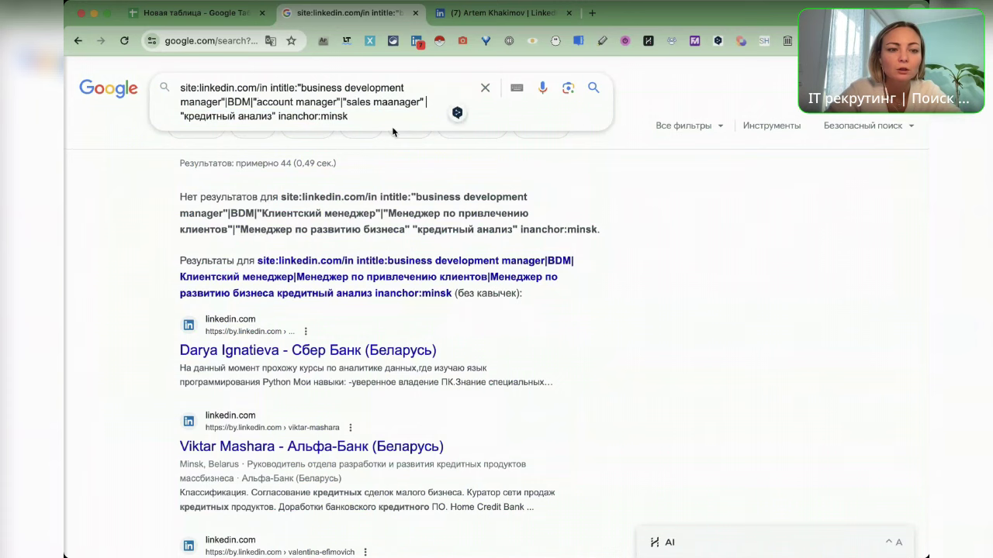
key("Return")
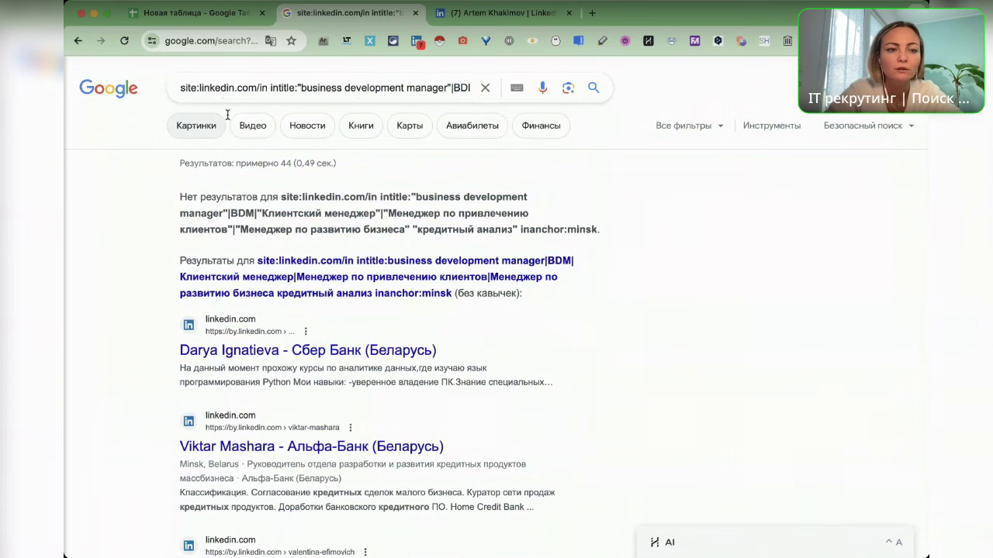
left_click(227, 93)
scroll(397, 166, "down", 1)
scroll(396, 165, "down", 1)
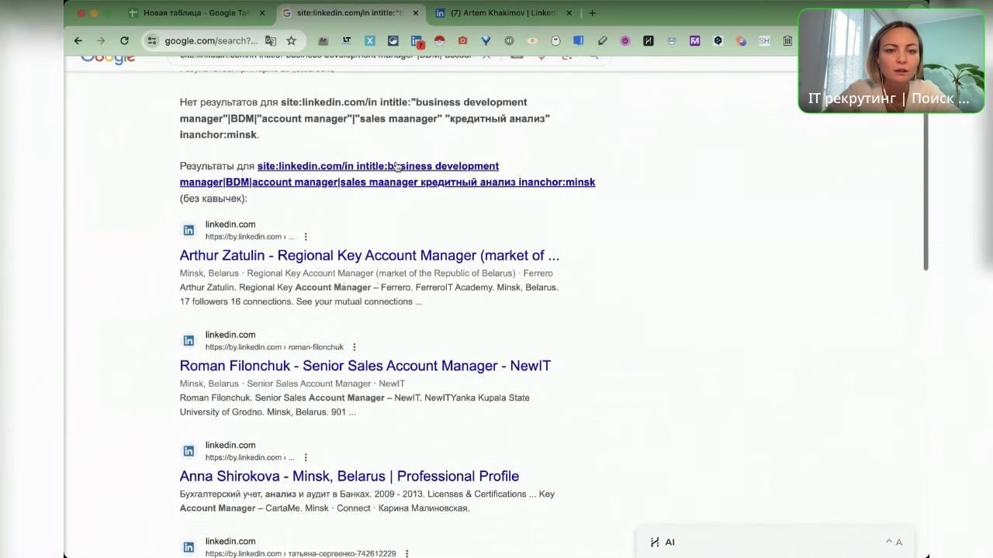
Step: Replace кредитный анализ inside the quotation marks with credit and run the Google search again
left_click(430, 65)
left_click_drag(403, 78, 211, 93)
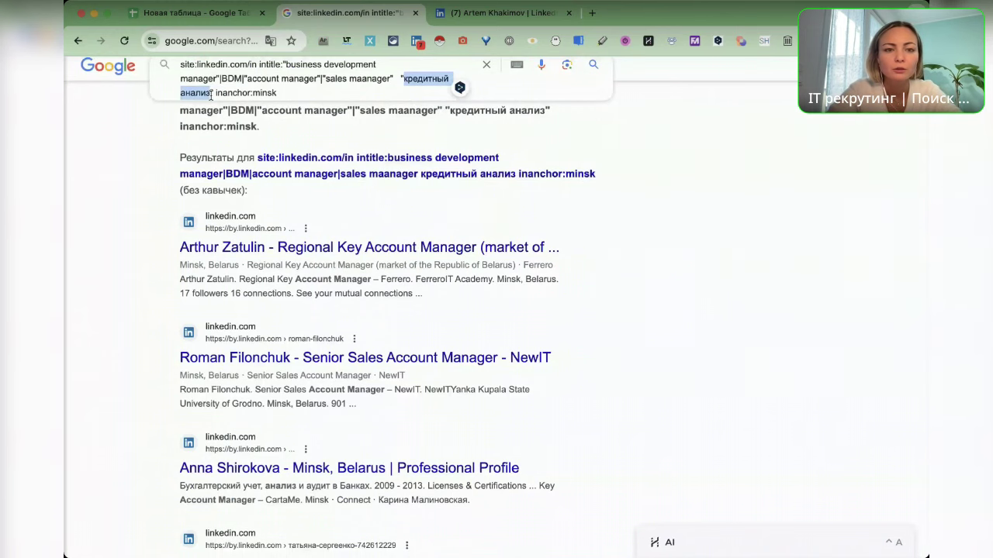
type("с")
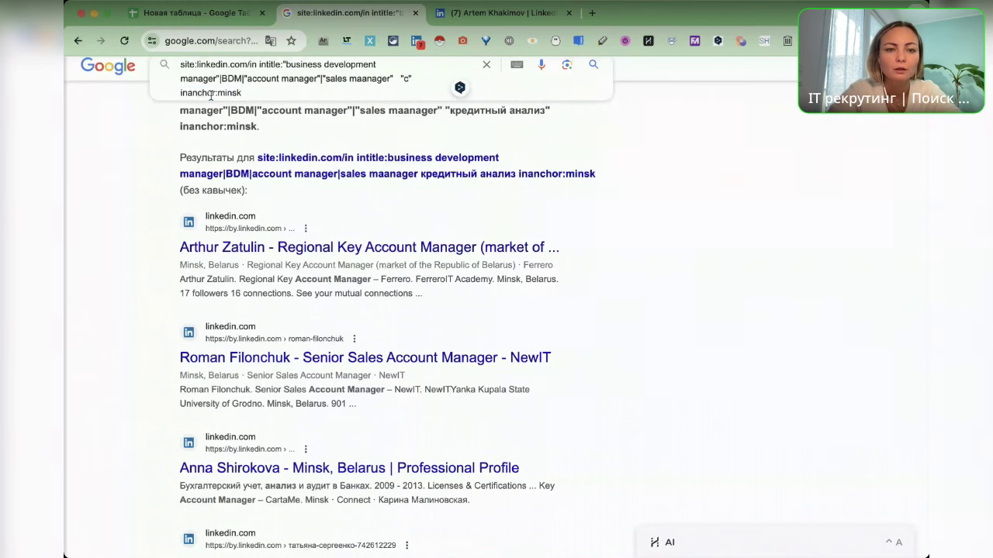
type("redit")
key("Return")
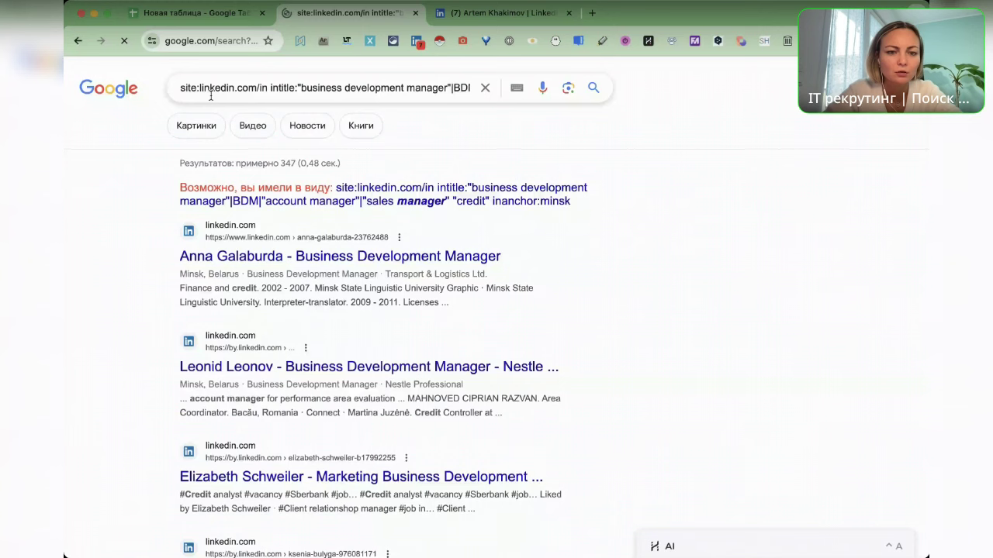
left_click(385, 89)
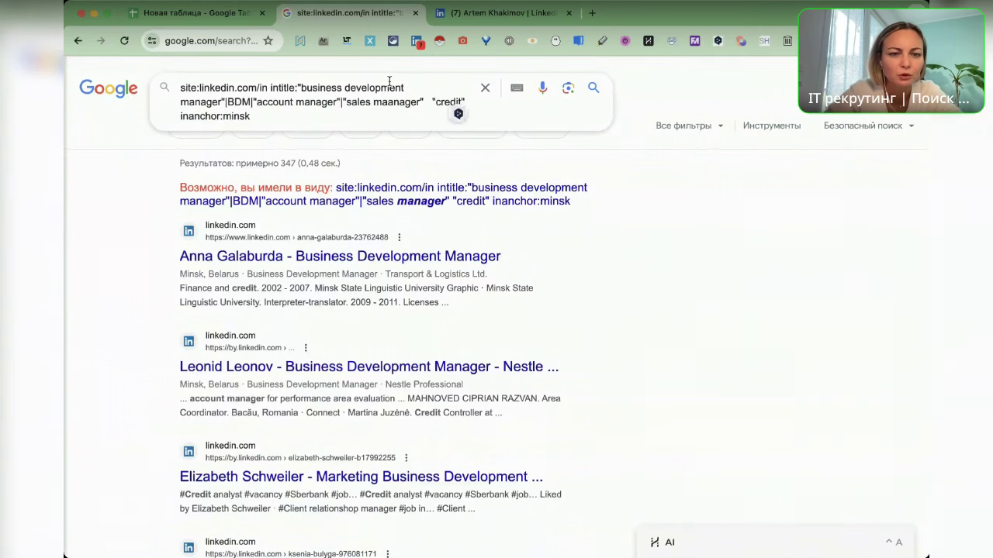
key("Return")
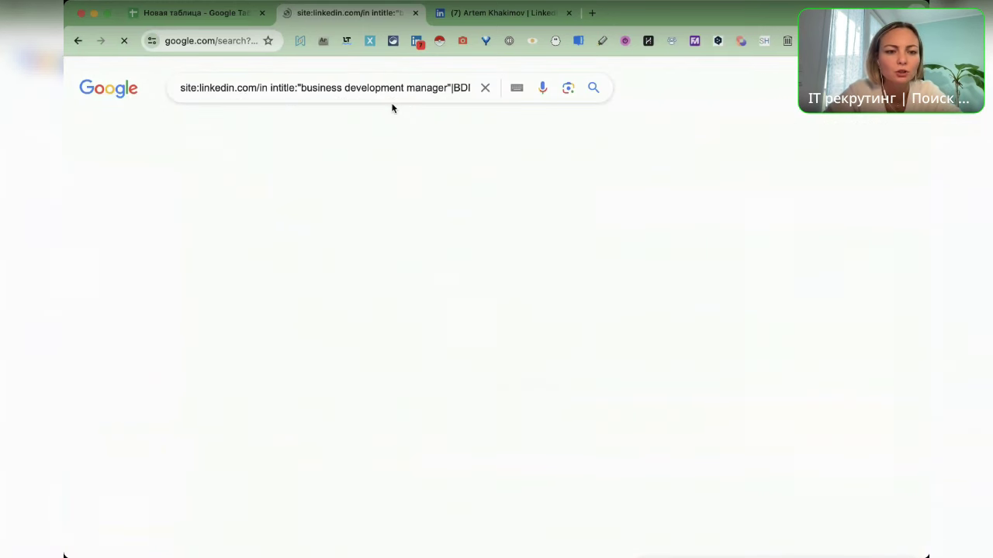
Step: Review the "credit" search results, add a further keyword starting with anal after "credit" in the query, and rerun the search
scroll(401, 186, "down", 1)
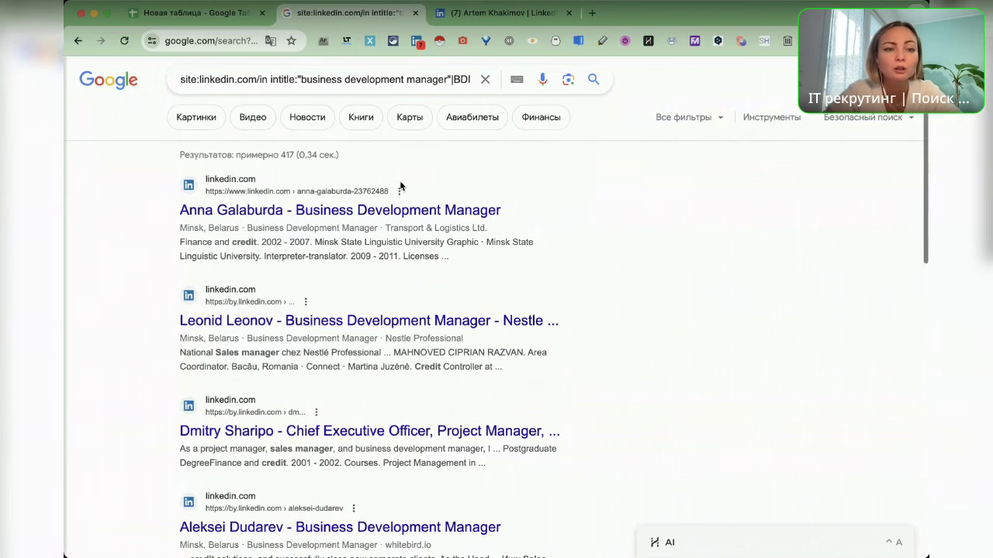
scroll(401, 185, "down", 1)
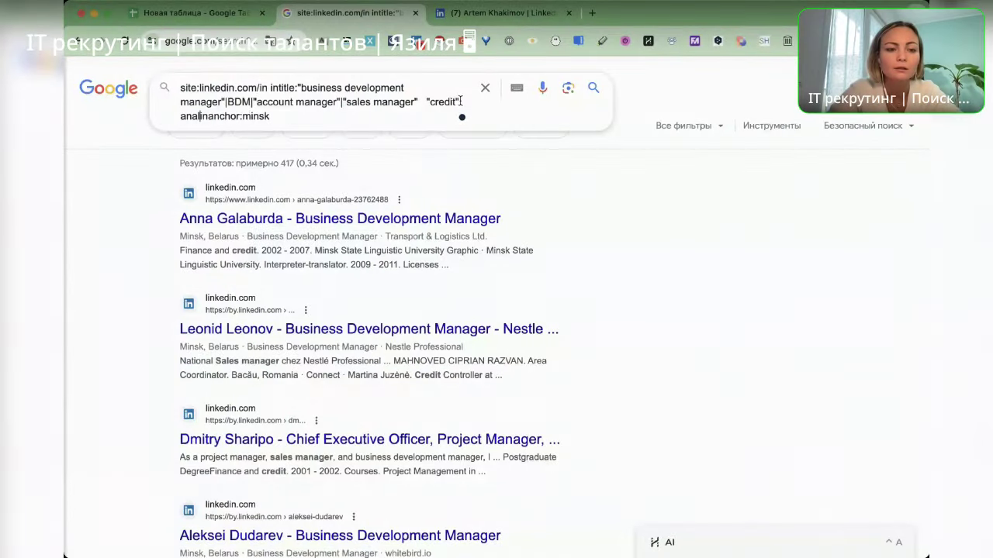
key("Return")
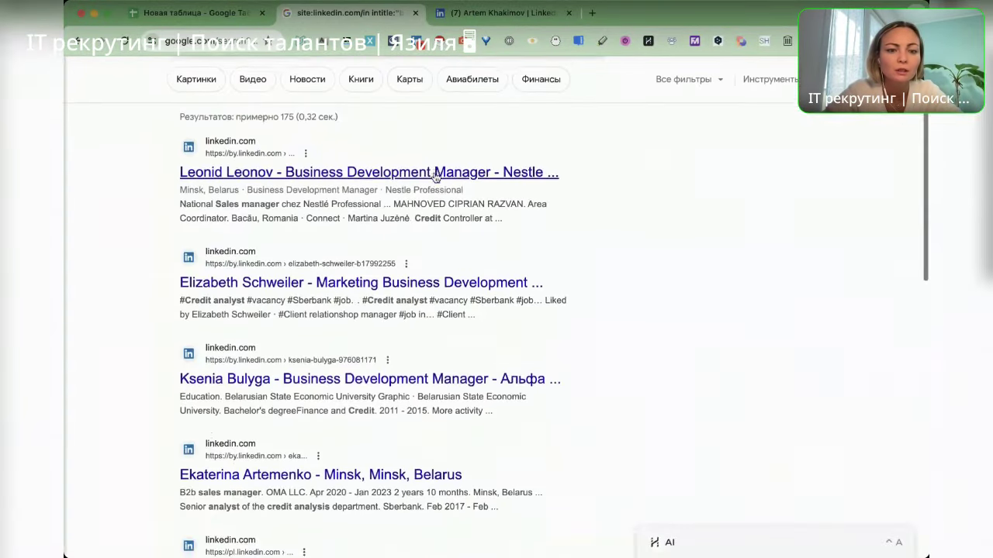
Step: Replace the credit keywords before inanchor:minsk with the quoted phrase credit analysis copied from a result snippet, and run the search
scroll(434, 171, "down", 3)
scroll(433, 171, "down", 1)
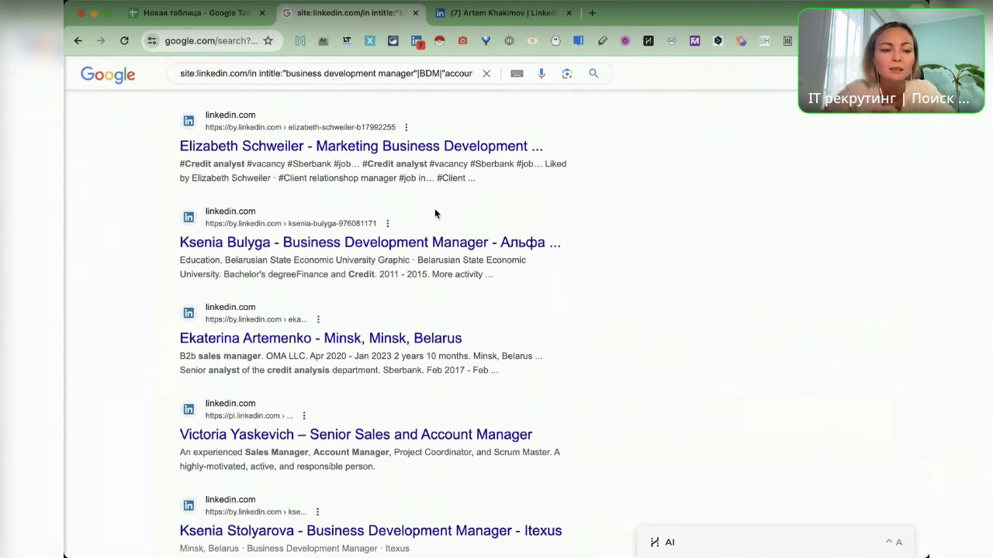
scroll(380, 290, "down", 1)
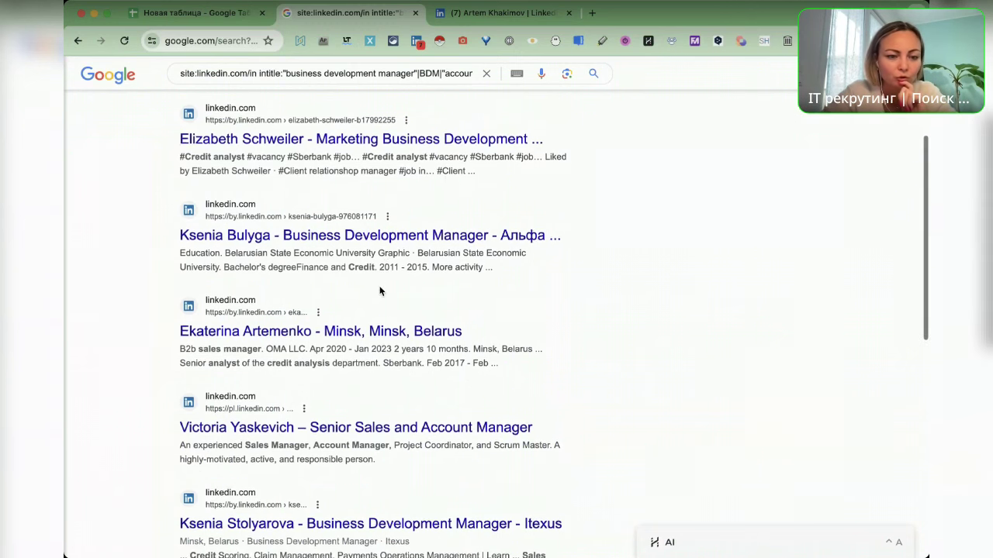
left_click_drag(267, 360, 330, 360)
key("super+c")
scroll(339, 465, "up", 5)
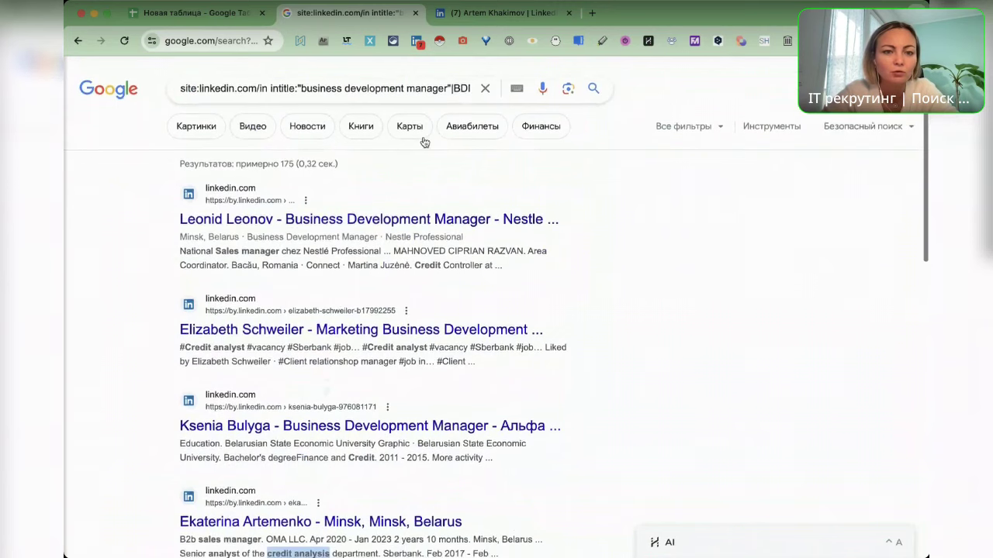
left_click(435, 85)
left_click_drag(218, 116, 428, 101)
key("super+v")
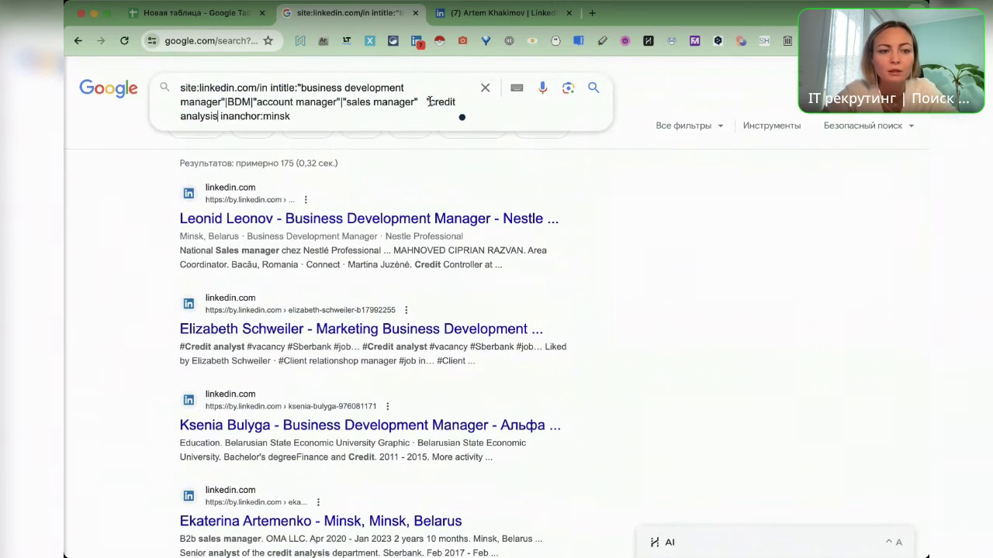
key("Return")
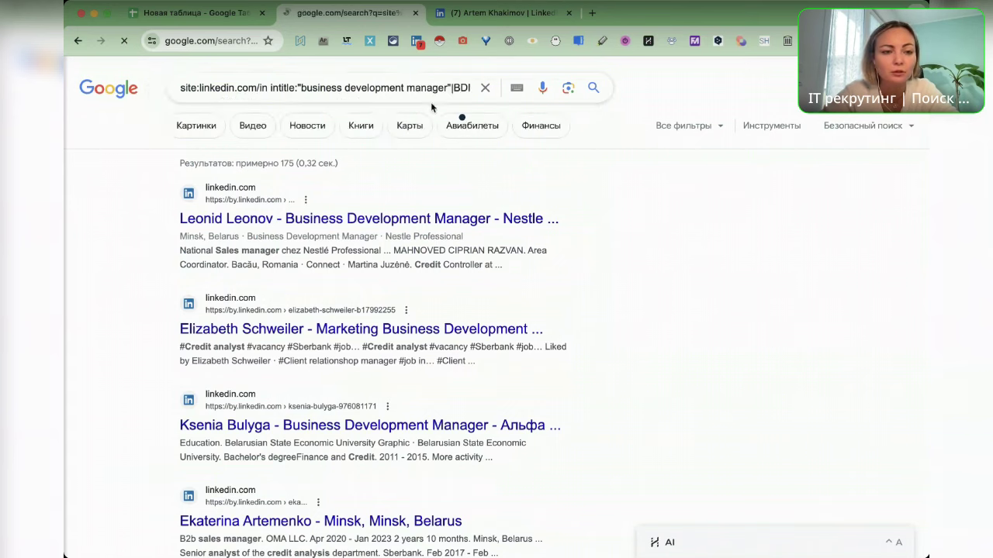
Step: Check the exact-phrase results, remove the quotation marks around credit analysis in the query, and search again
scroll(435, 177, "down", 4)
scroll(435, 177, "up", 4)
scroll(435, 180, "down", 5)
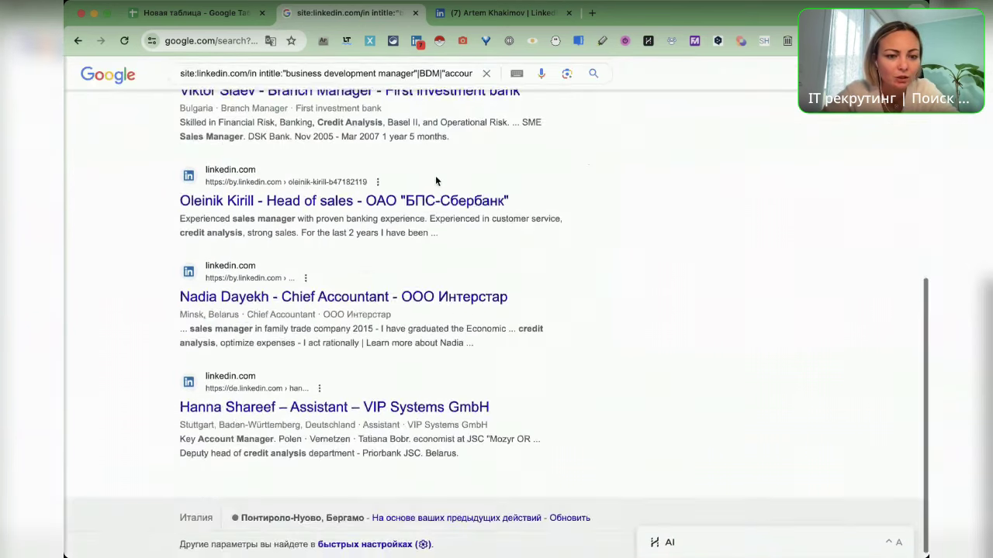
scroll(435, 177, "up", 5)
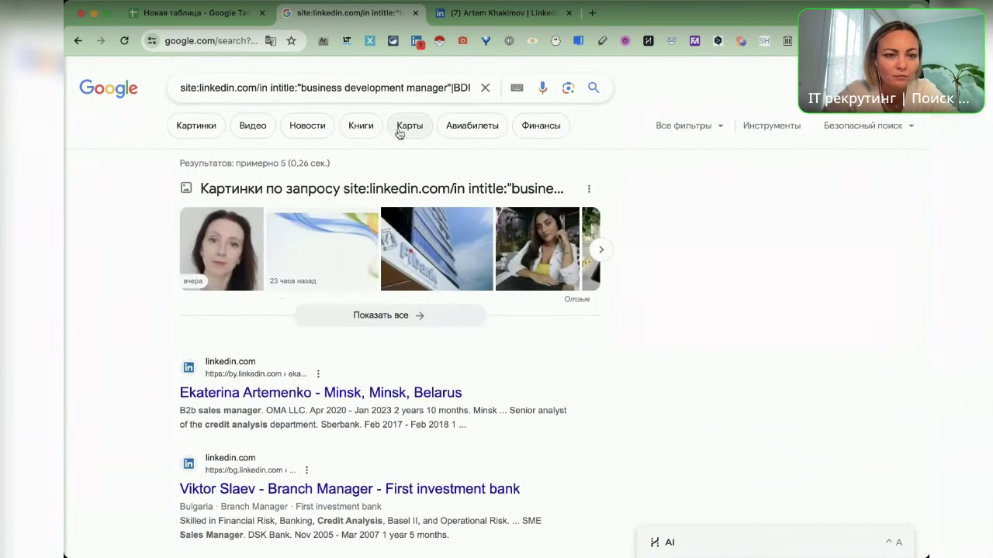
left_click(217, 89)
key("Delete")
key("Delete")
key("Return")
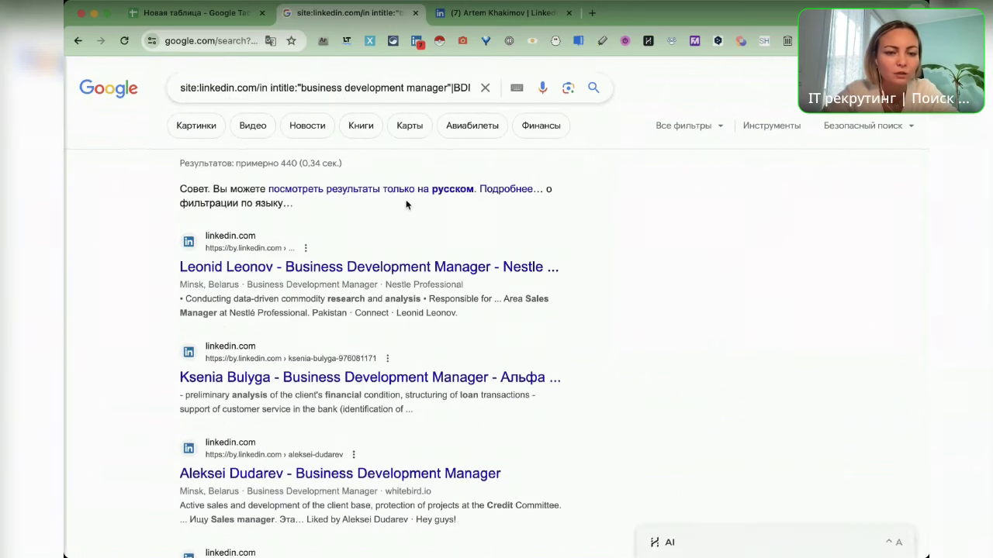
Step: Examine the profile titles, locations and snippets returned by the unquoted credit analysis inanchor:minsk query
scroll(400, 200, "down", 1)
scroll(400, 201, "up", 1)
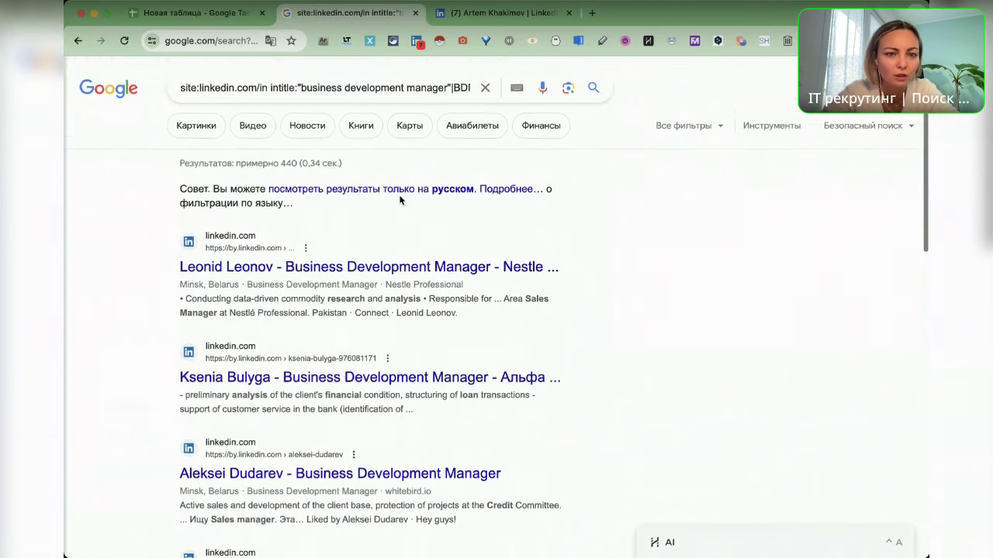
left_click(391, 90)
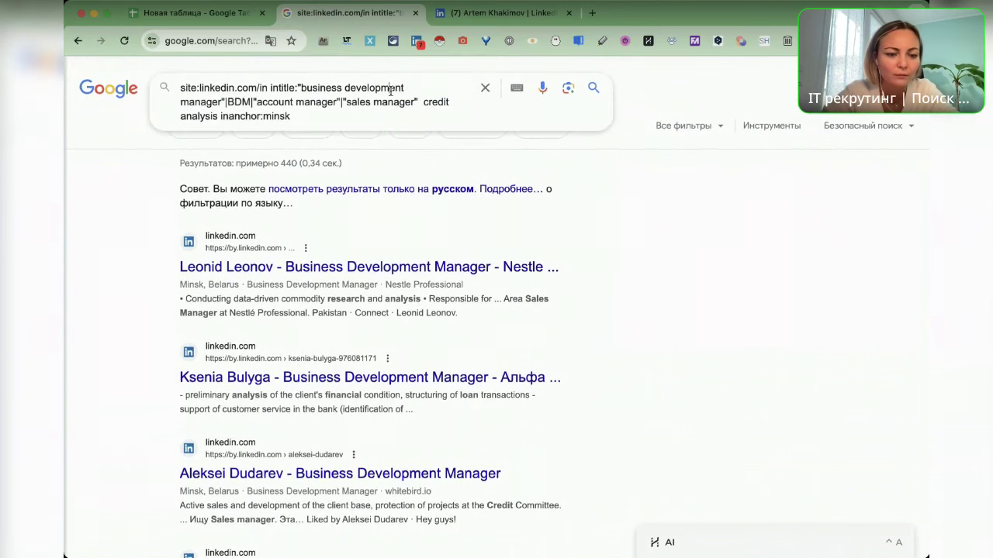
scroll(371, 221, "down", 5)
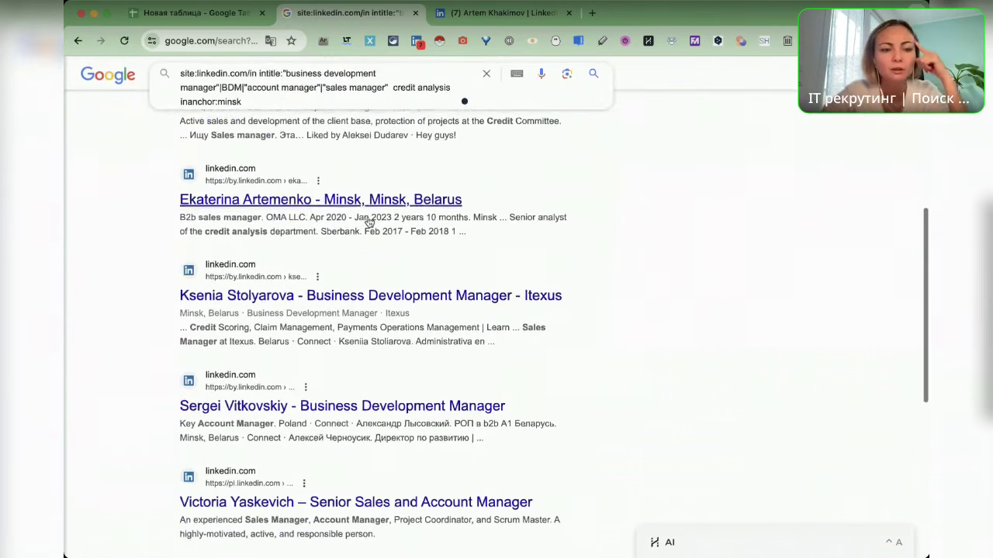
scroll(377, 284, "down", 2)
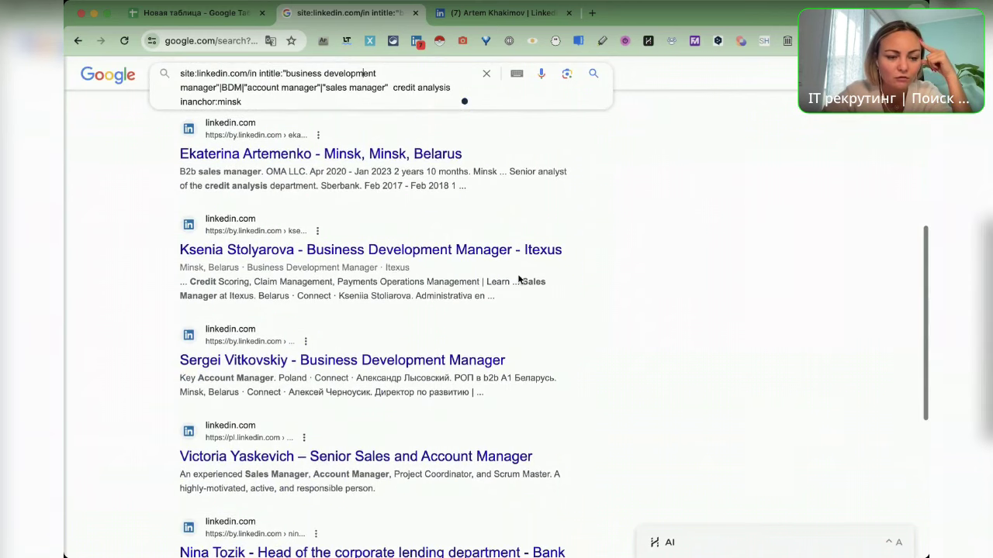
scroll(522, 266, "down", 2)
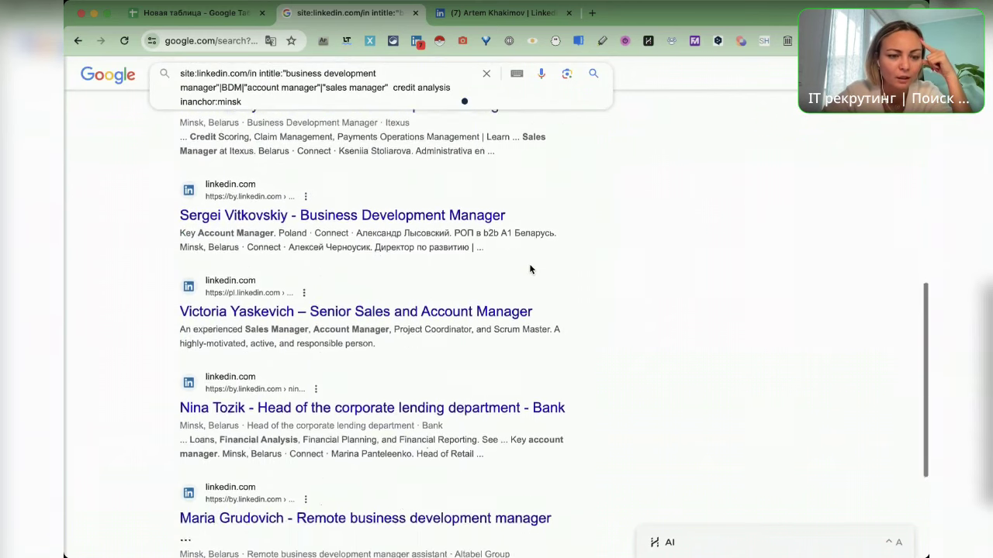
scroll(531, 269, "down", 2)
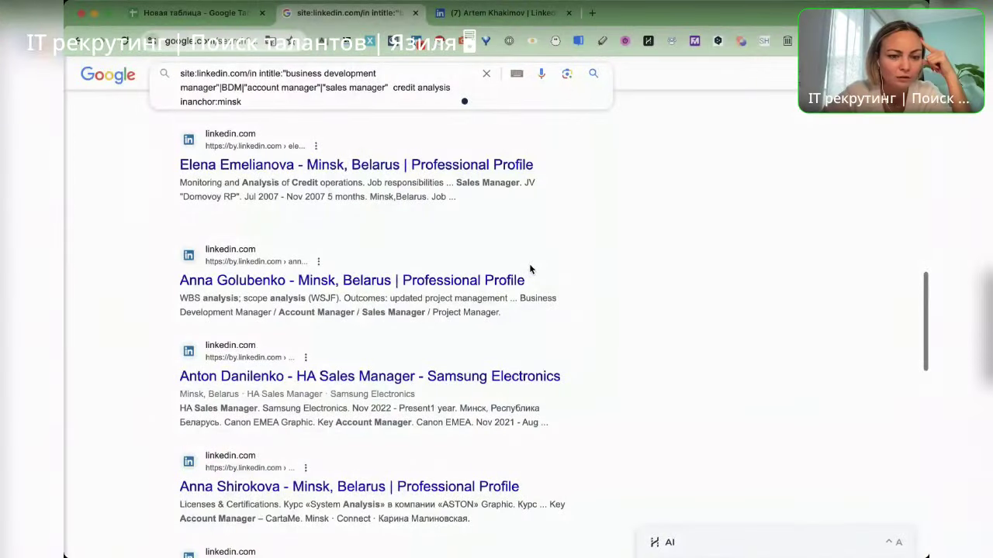
scroll(530, 269, "down", 6)
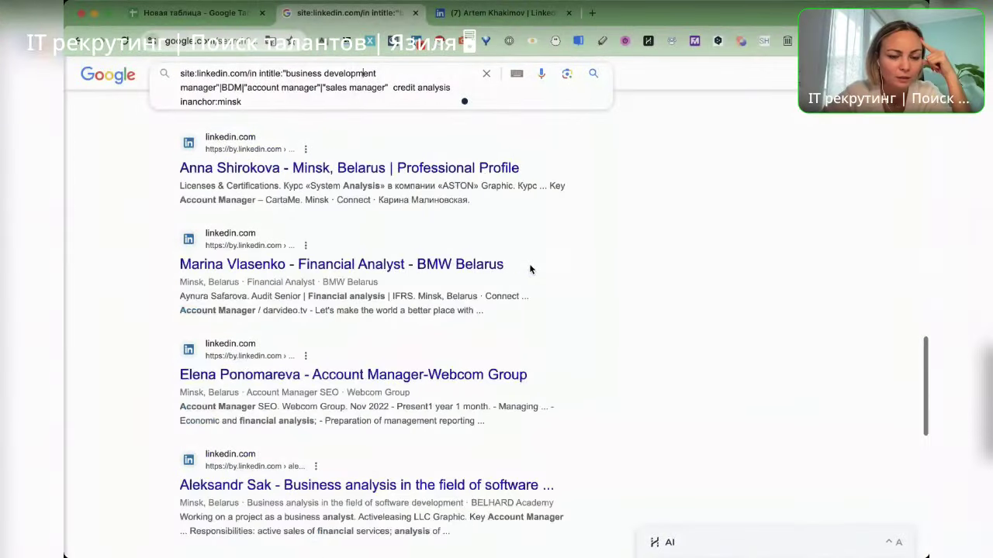
scroll(531, 269, "down", 1)
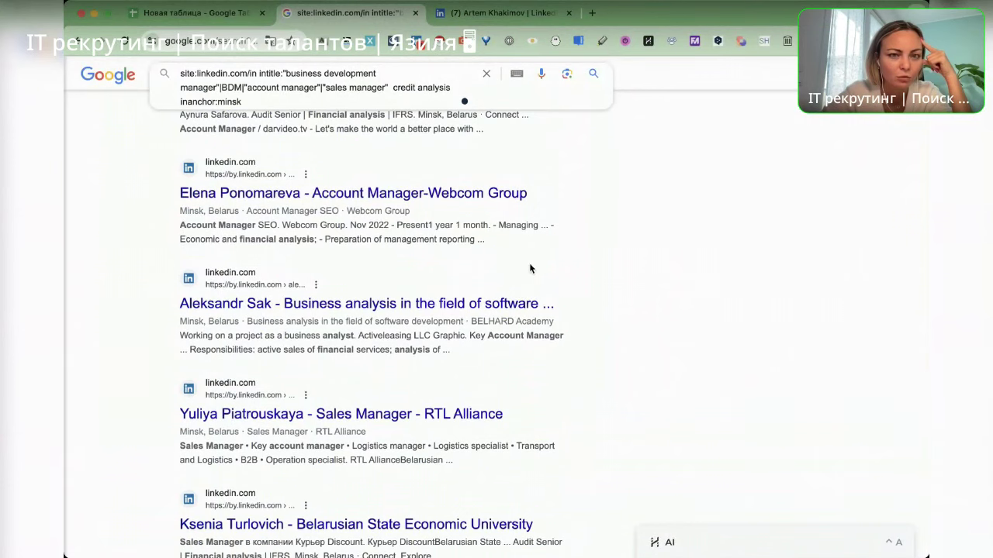
scroll(543, 321, "down", 6)
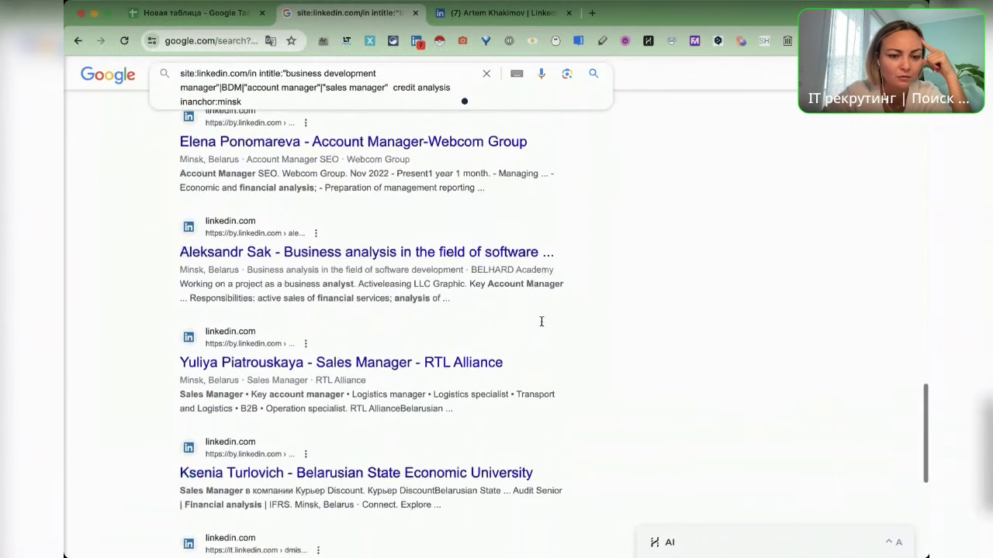
scroll(540, 324, "down", 5)
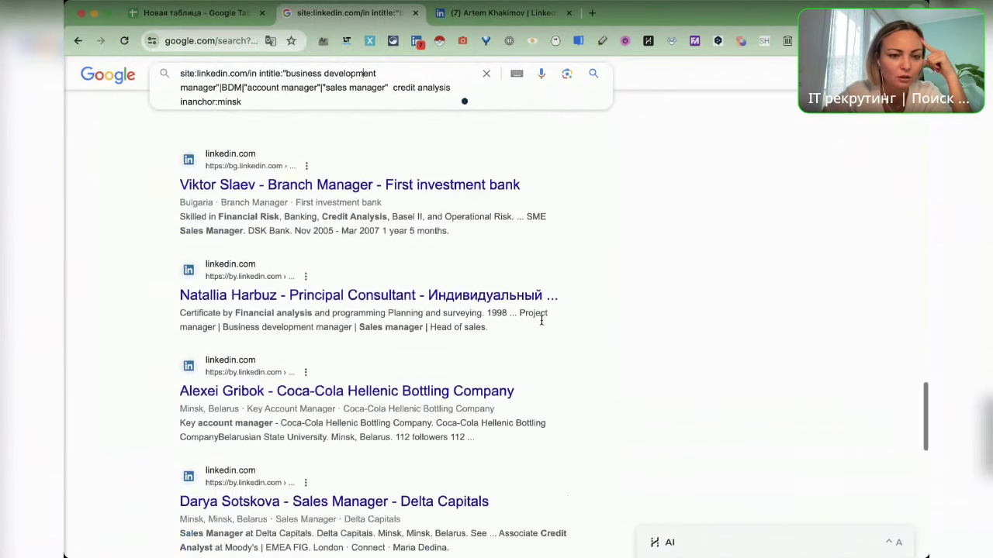
scroll(525, 363, "down", 4)
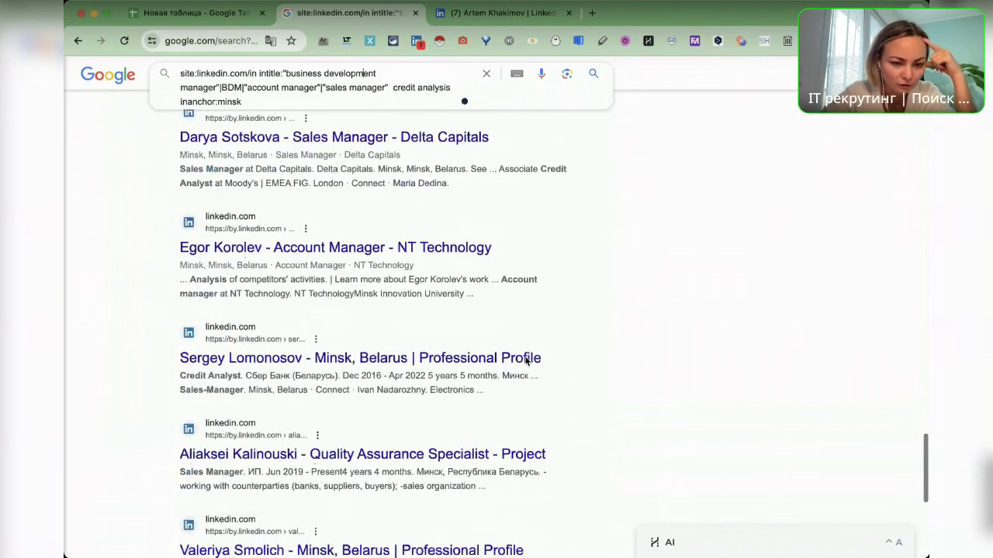
scroll(525, 362, "down", 2)
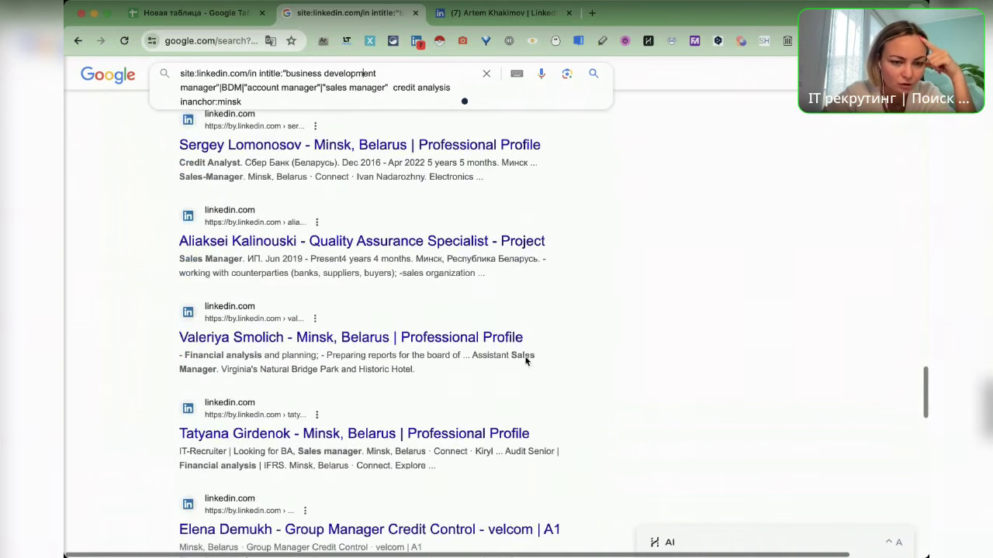
scroll(525, 362, "down", 4)
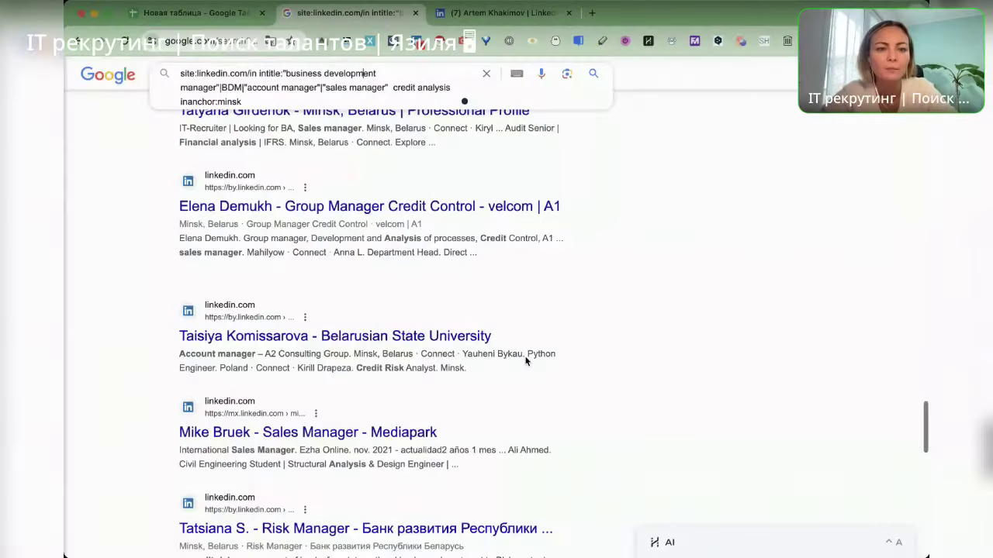
scroll(525, 356, "down", 3)
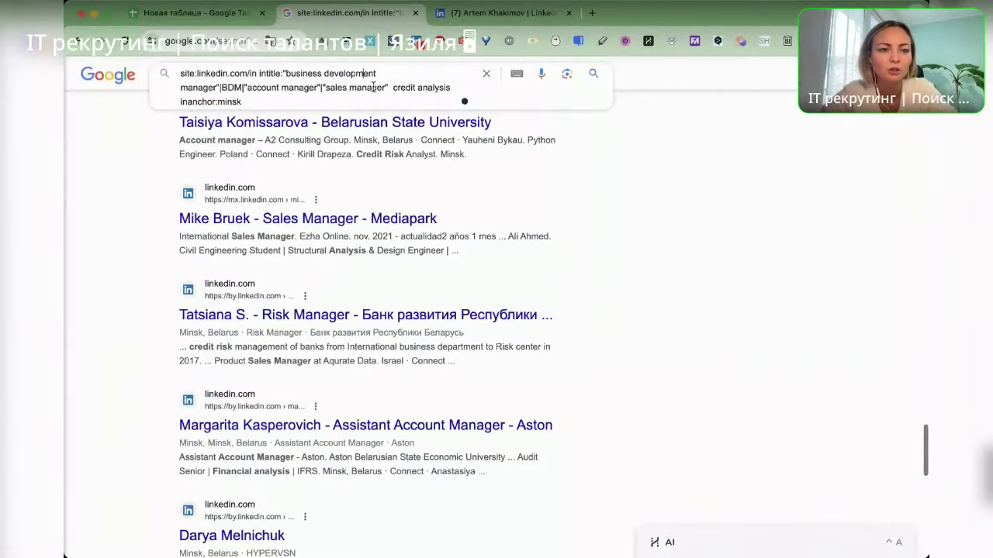
Step: Copy the current search query, switch to the recruiting spreadsheet in Google Sheets, and leave the editing of cell F7
scroll(559, 281, "up", 1)
scroll(558, 282, "up", 3)
scroll(559, 287, "up", 15)
key("ctrl+shift+Tab")
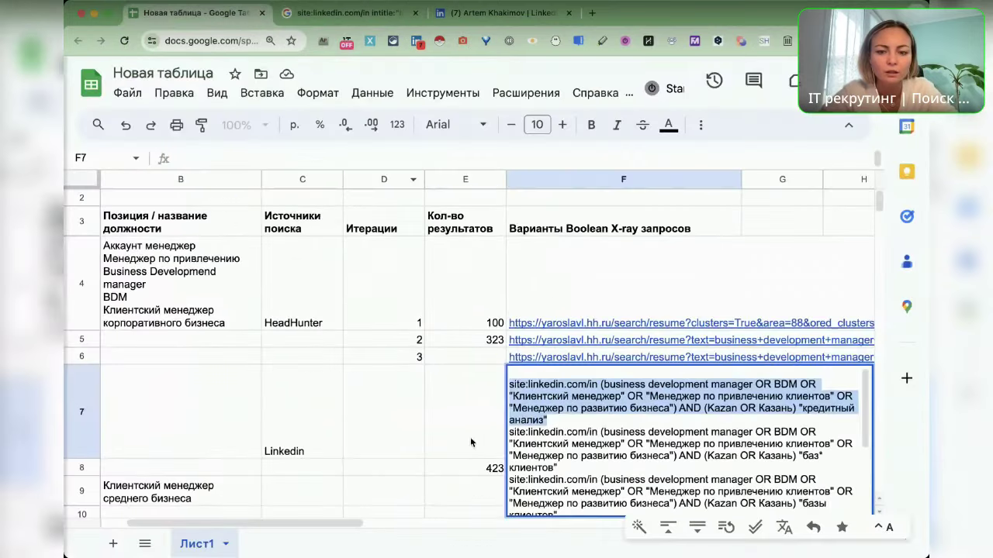
left_click(471, 442)
left_click(546, 426)
scroll(484, 412, "right", 2)
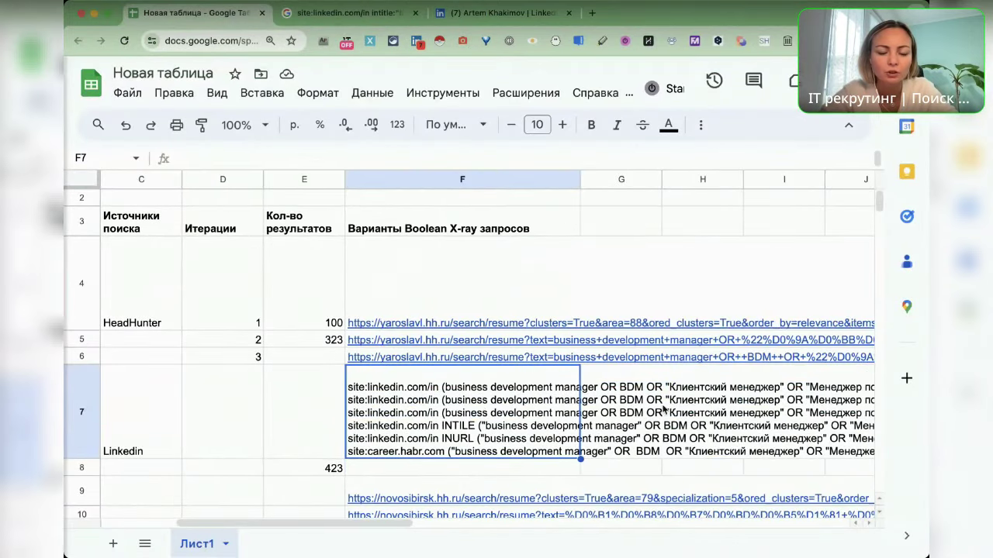
left_click(659, 406)
type("site:linkedin.com/in intitle:\"business development manager\"|BDM|\"account manager\"|\"sales manager\"  credit analysis inanchor:minsk")
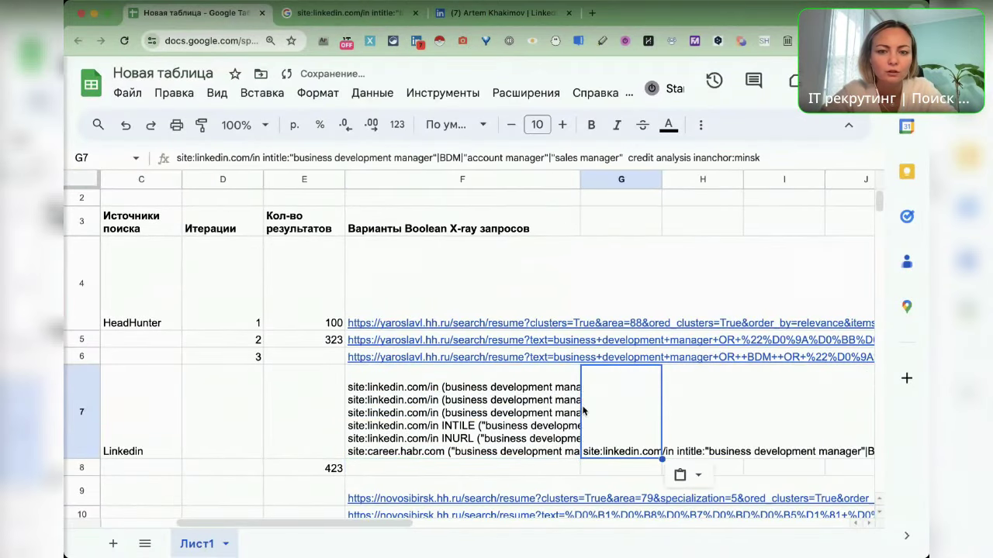
key("ctrl+z")
Step: Set the text wrapping of column F, which holds the Boolean X-ray queries, to clip the overflow (Обрезать текст)
left_click(530, 180)
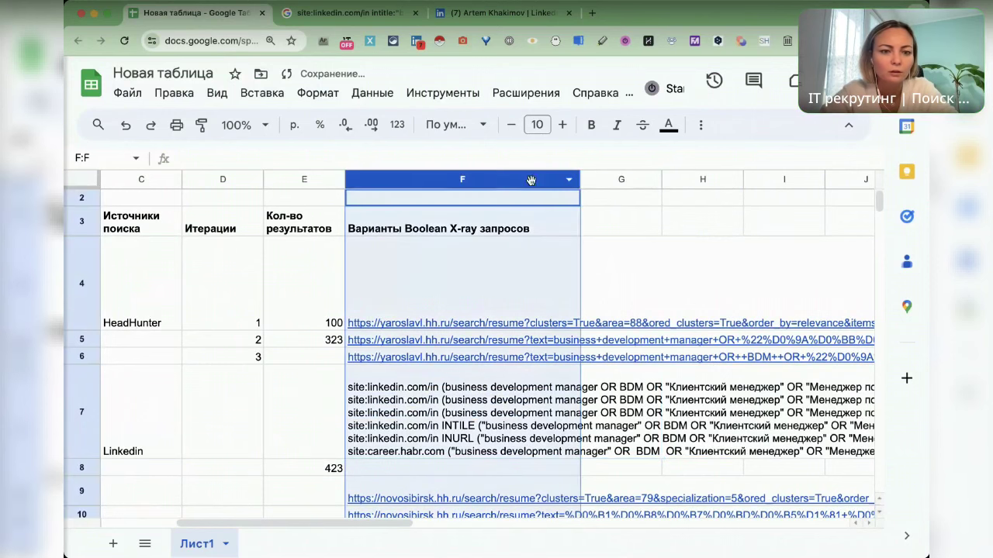
left_click(318, 92)
mouse_move(505, 242)
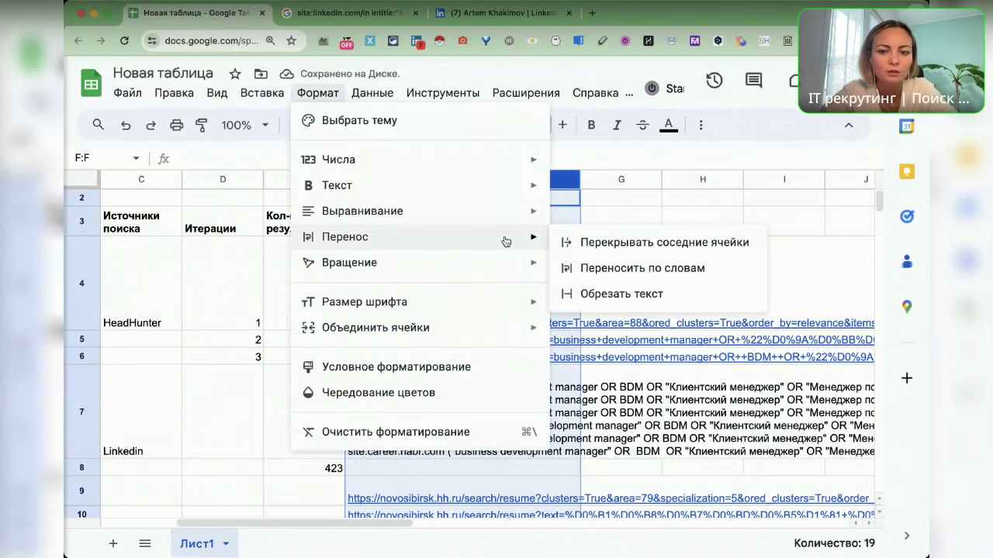
left_click(629, 295)
Step: Enter site:linkedin.com/in intitle:"business development manager"|BDM|"account manager"|"sales manager" credit analysis inanchor:minsk in cell G7
left_click(611, 412)
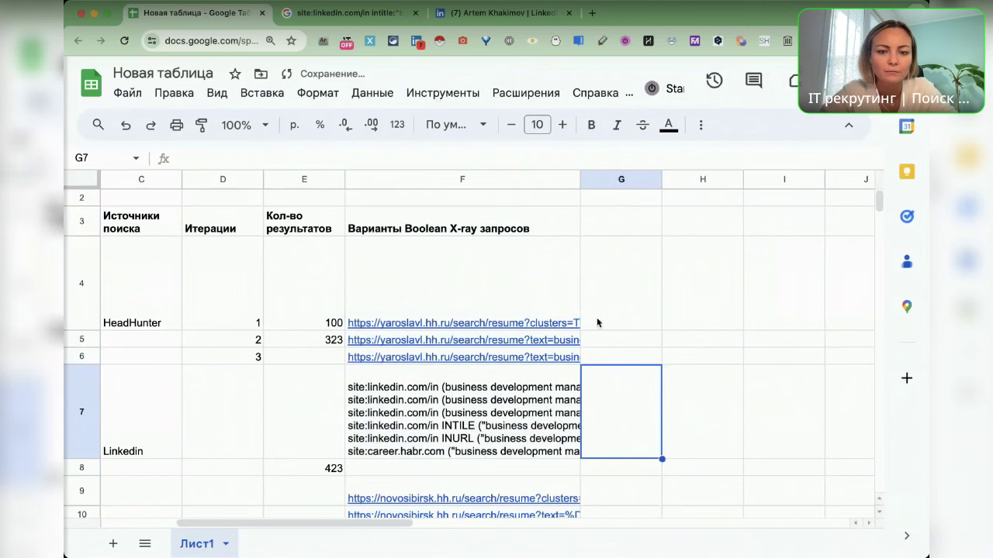
left_click(558, 157)
type("site:linkedin.com/in intitle:\"business development manager\"|BDM|\"account manager\"|\"sales manager\"  credit analysis inanchor:minsk")
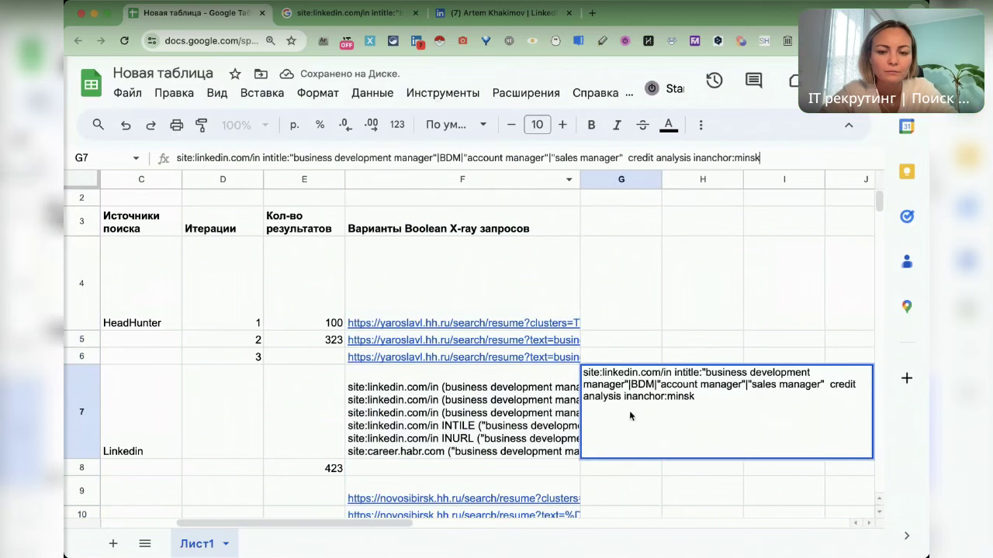
left_click(634, 356)
Step: Insert a new column immediately after column F and narrow it to about half its width
right_click(525, 181)
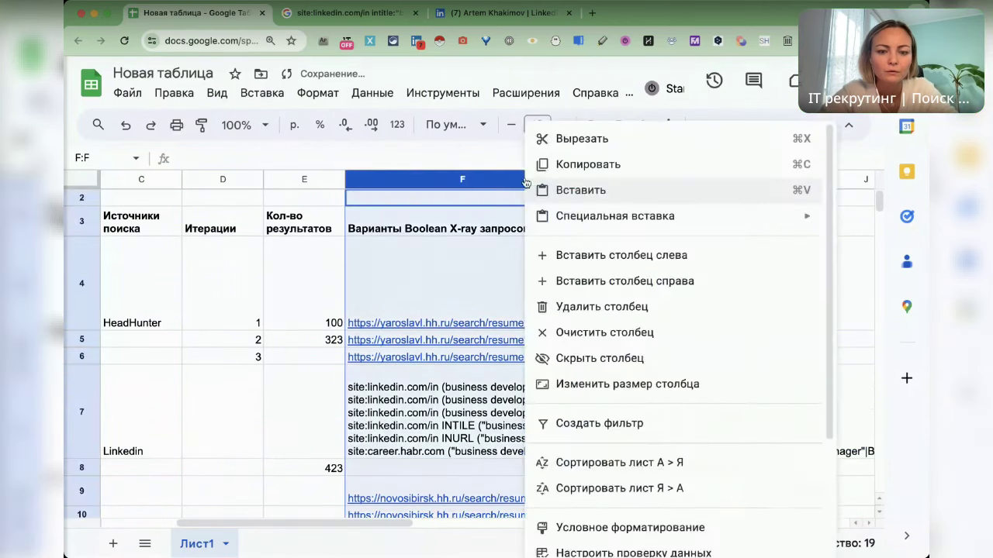
left_click(624, 281)
left_click(636, 416)
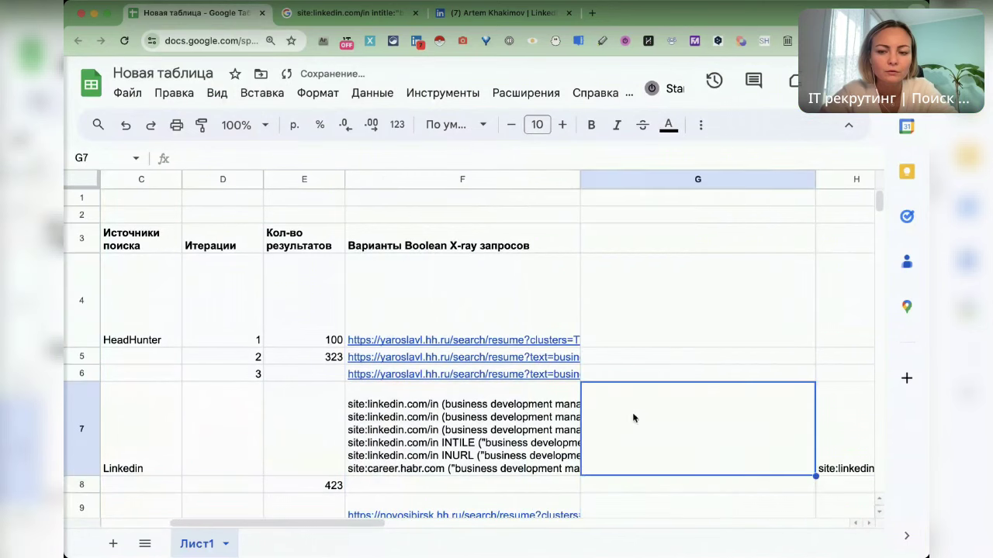
left_click_drag(814, 175, 697, 175)
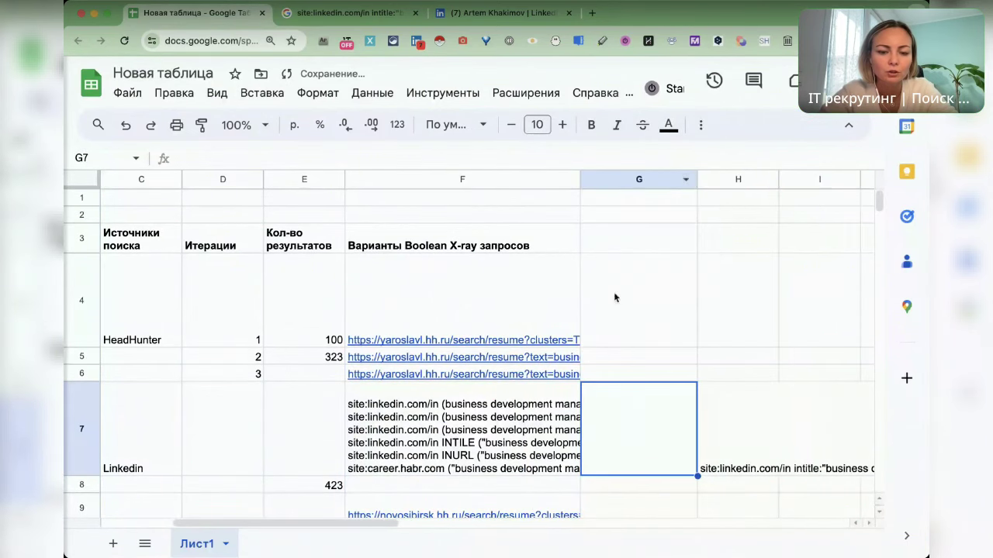
Step: Enter 440 in cell G7 and open cell F7 to read the saved query variants through to the last one
type("440")
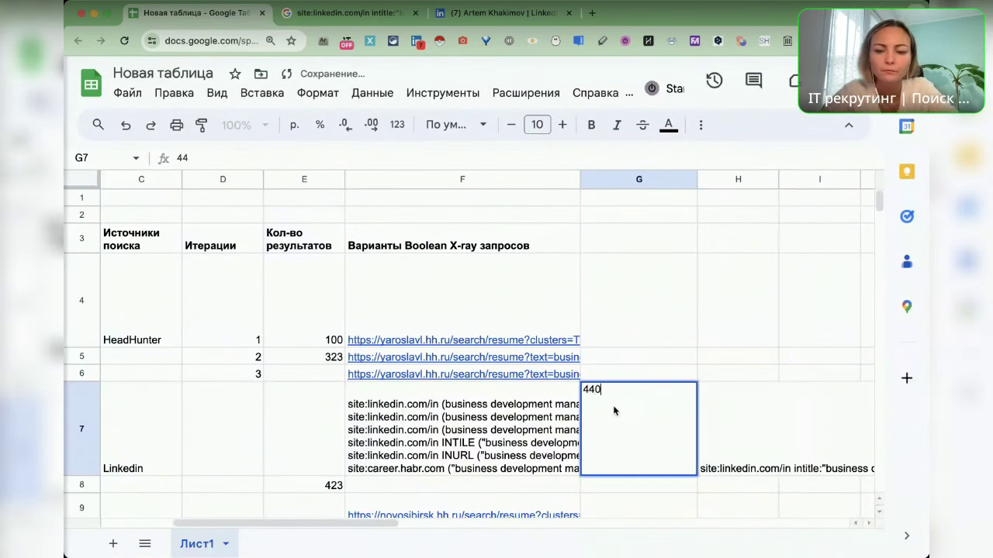
left_click(718, 422)
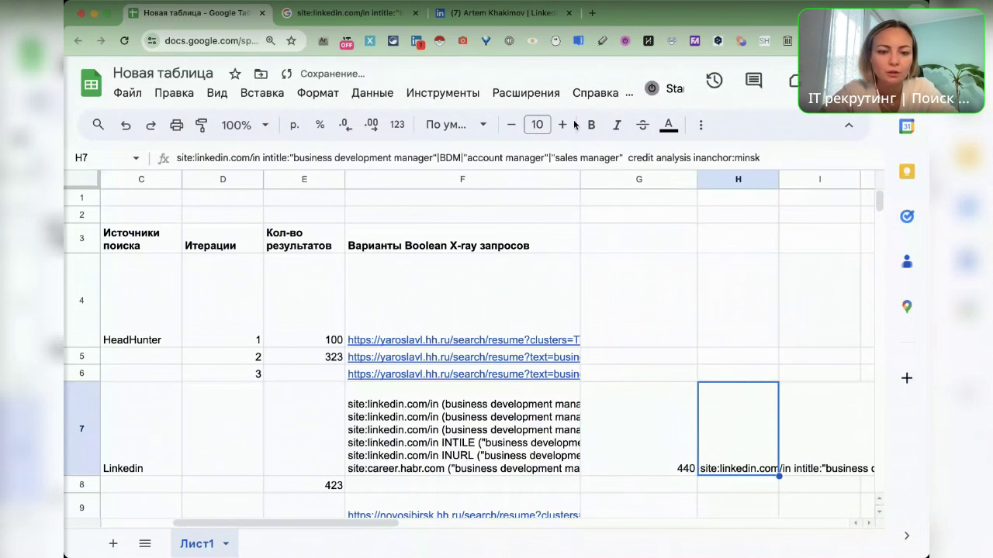
double_click(526, 399)
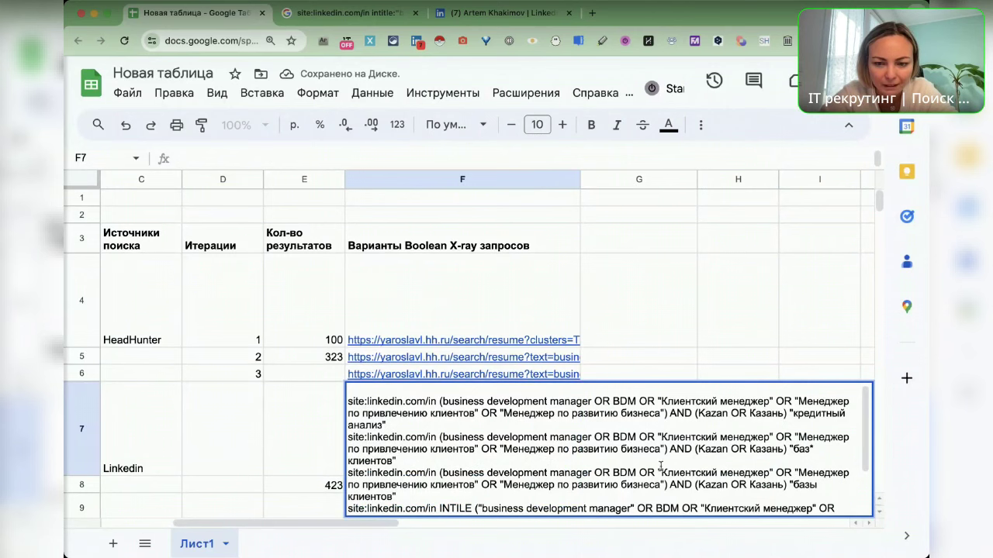
double_click(816, 473)
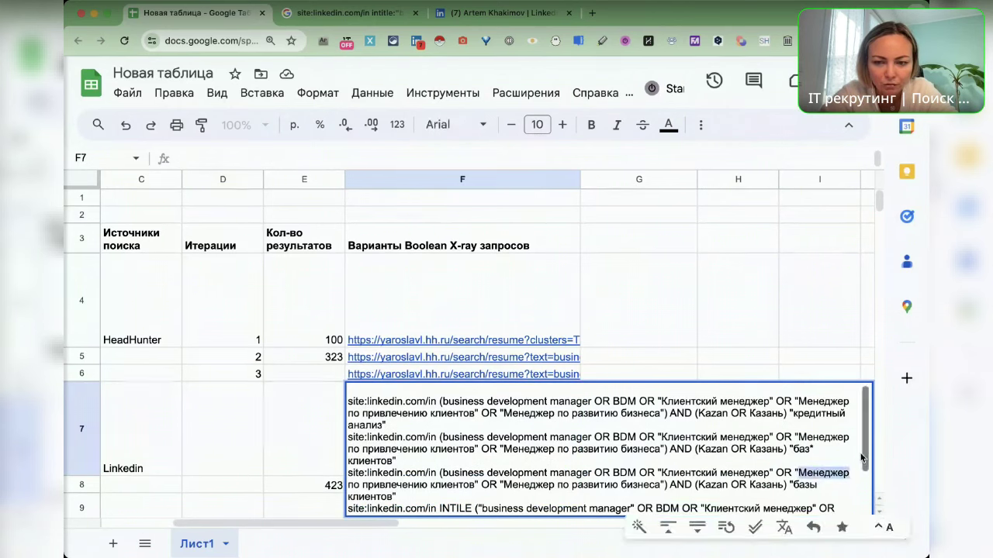
scroll(861, 458, "down", 2)
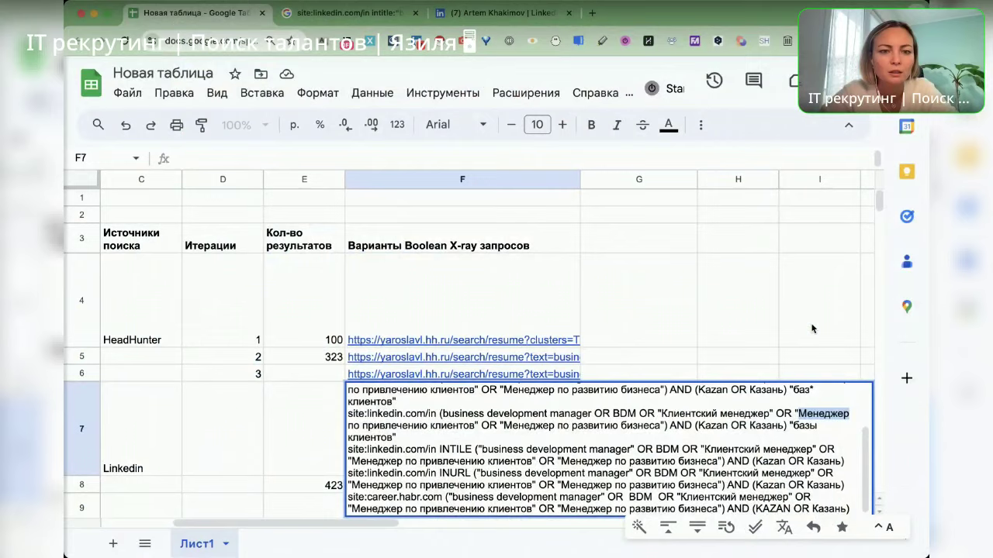
Step: Switch to the Google search results and exclude the words credit and analysis from the query with minus signs
key("ctrl+Tab")
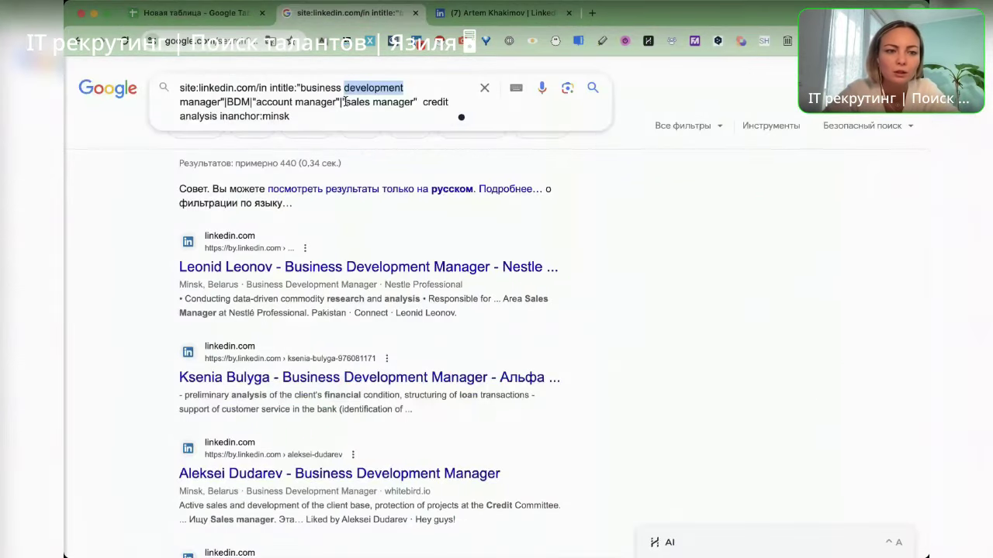
left_click(423, 108)
type("-")
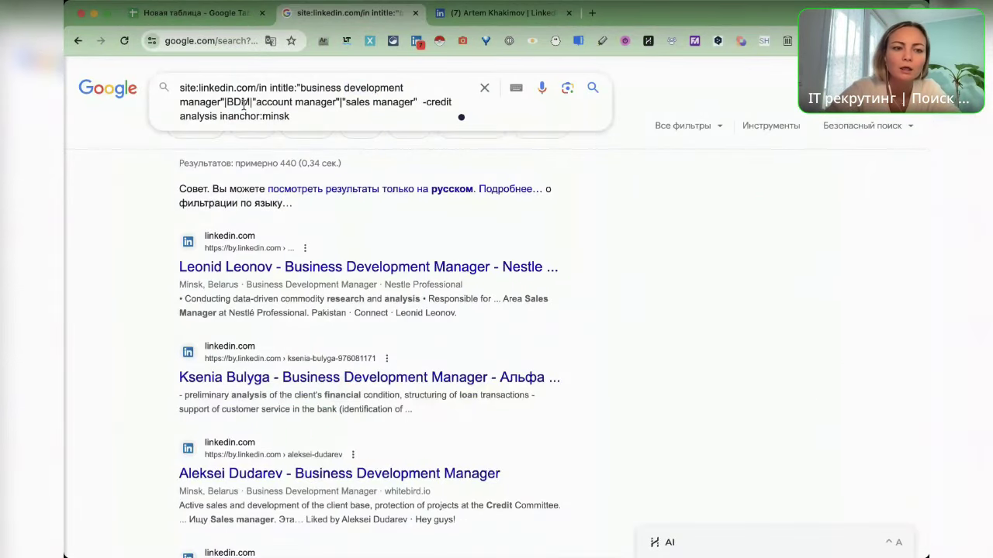
left_click(180, 117)
type("-")
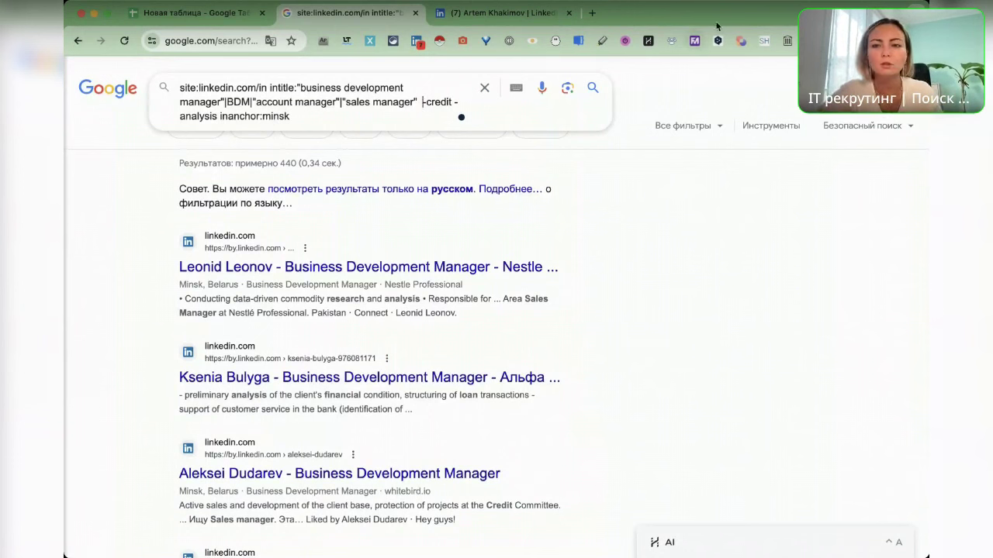
Step: Add client database after the job titles in the query, run the search, and look over the resulting profiles
key("super+Tab")
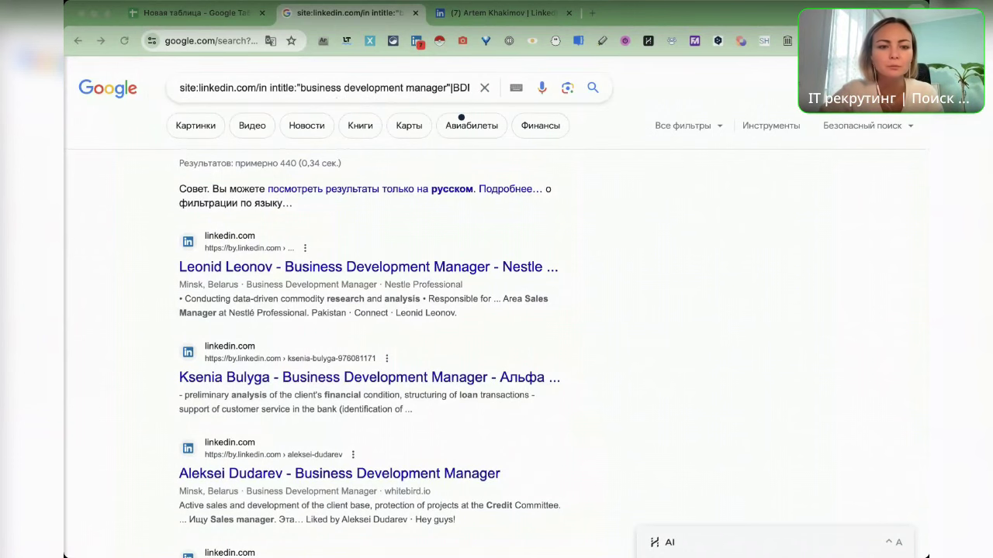
key("super+Tab")
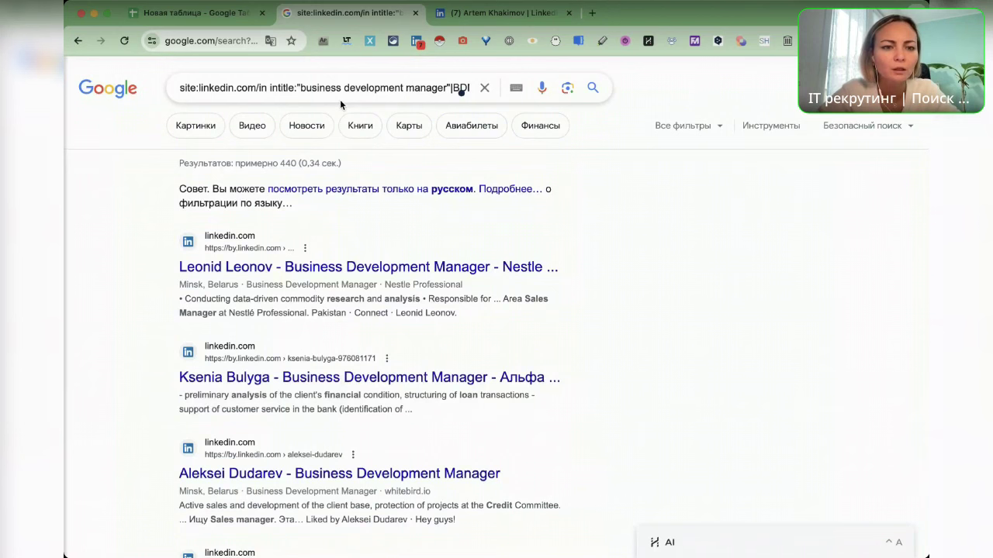
left_click(341, 87)
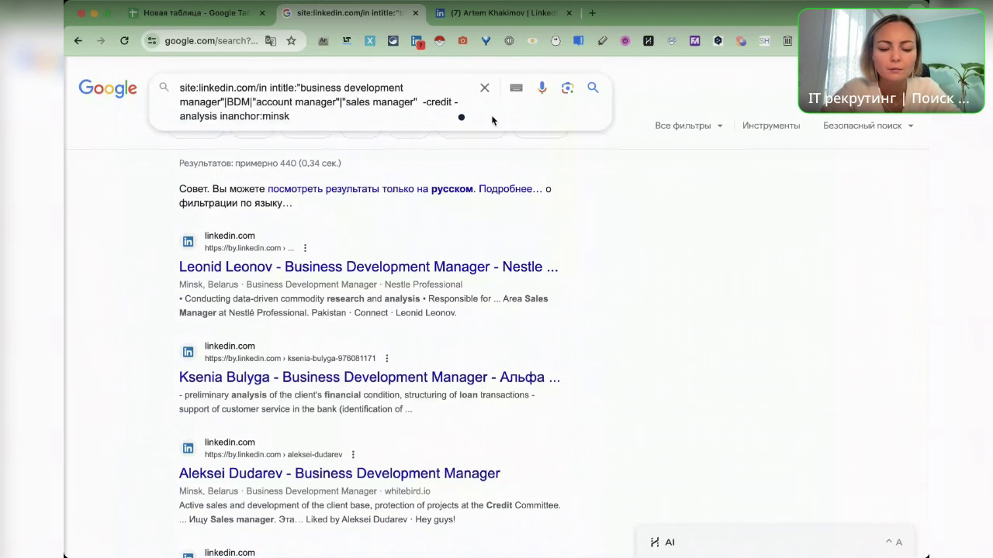
type("client database")
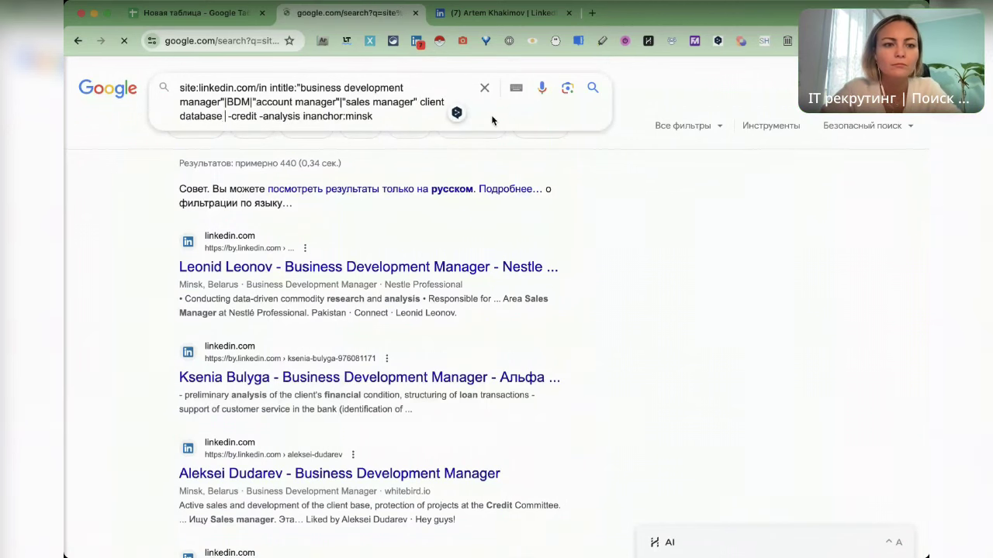
key("Return")
scroll(503, 173, "down", 1)
scroll(502, 174, "down", 1)
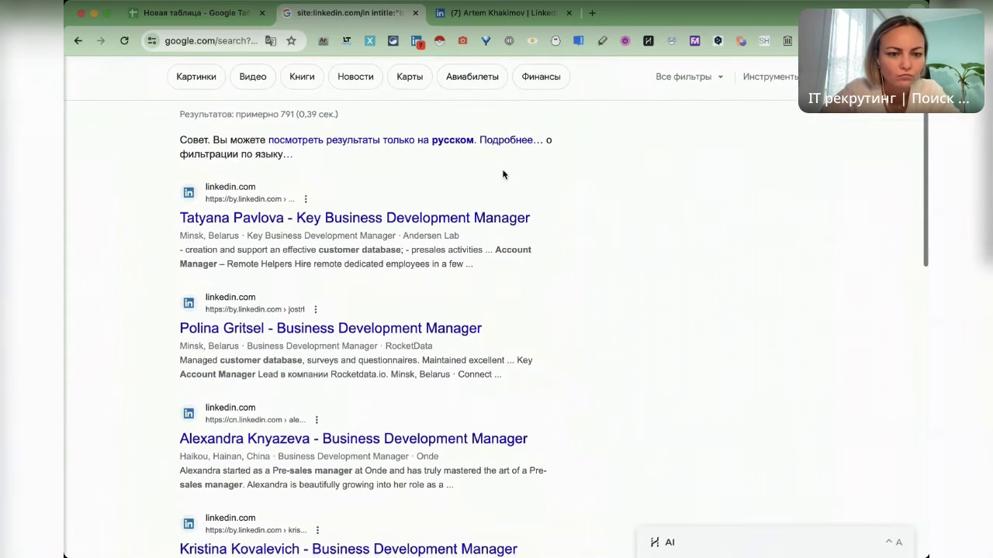
scroll(471, 214, "down", 1)
scroll(470, 215, "down", 1)
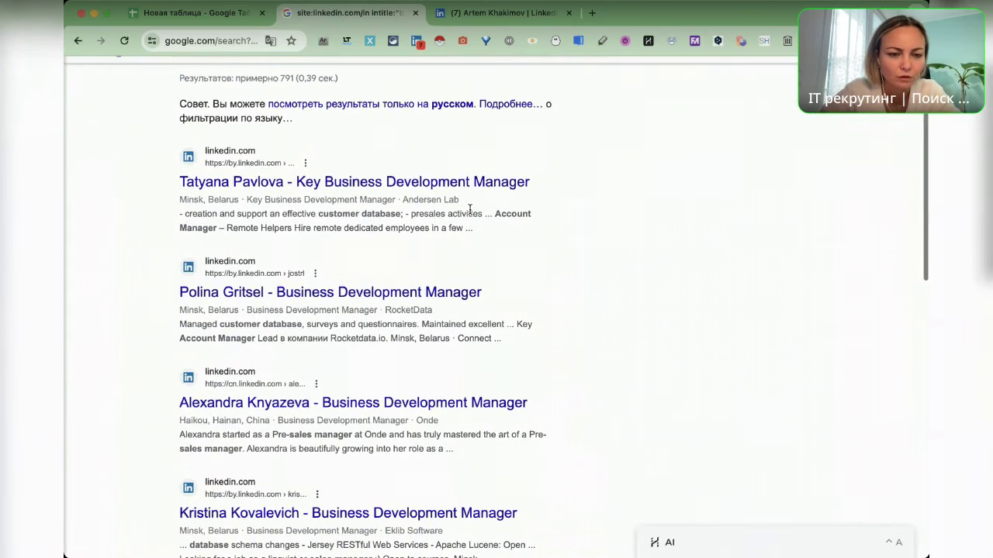
scroll(469, 208, "down", 2)
Step: Broaden the keyword to client|customer database, rerun the search, and check the profiles and the number of results
scroll(470, 208, "up", 5)
left_click(425, 95)
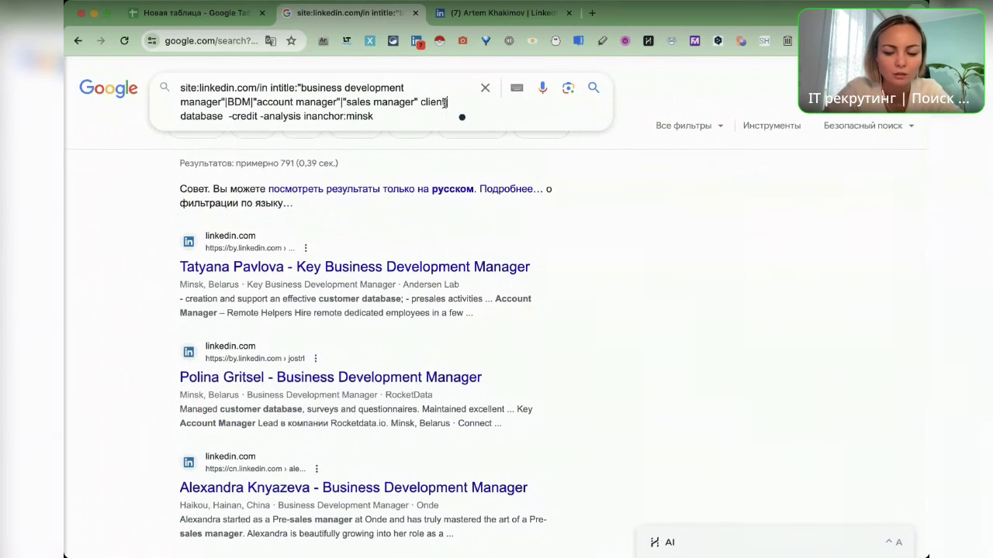
type("|customer")
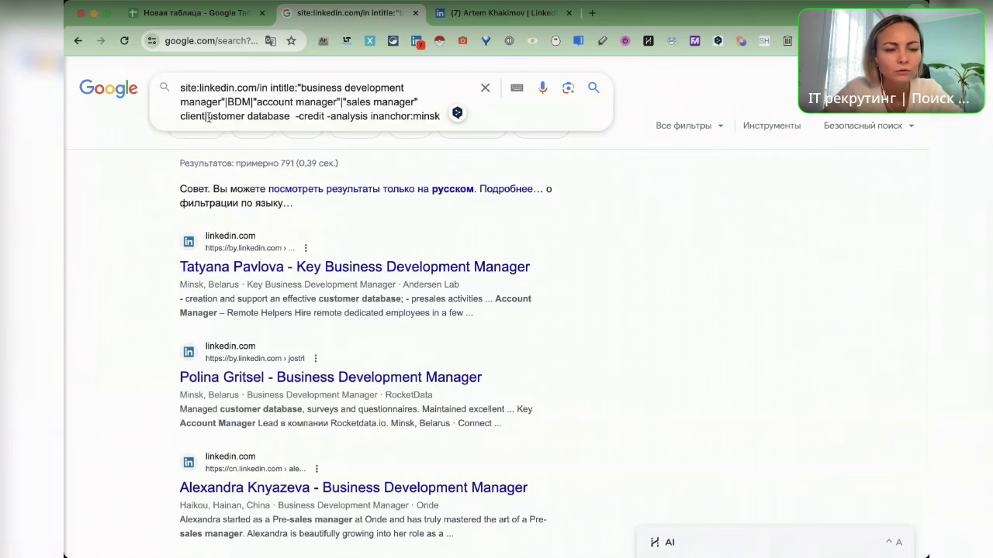
type("c")
key("Return")
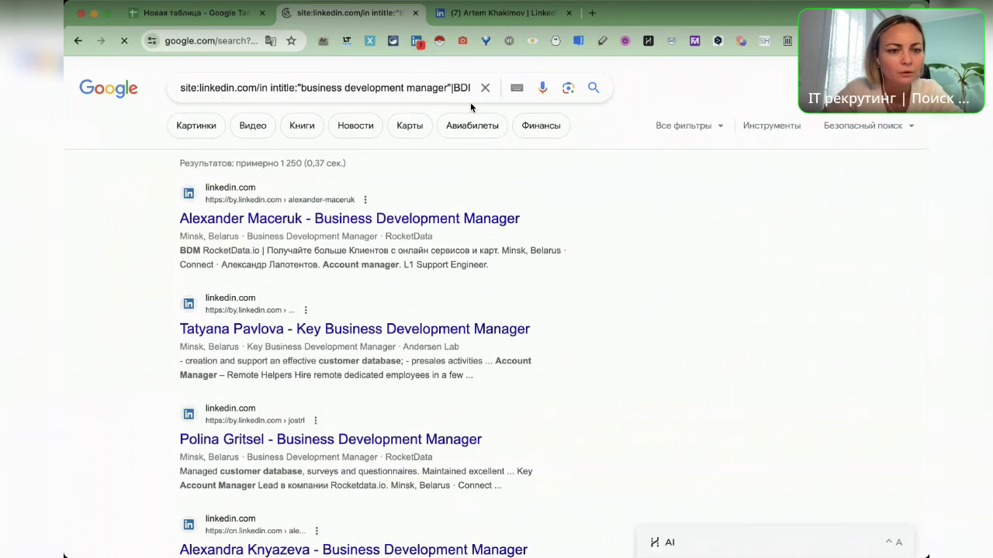
scroll(474, 161, "down", 1)
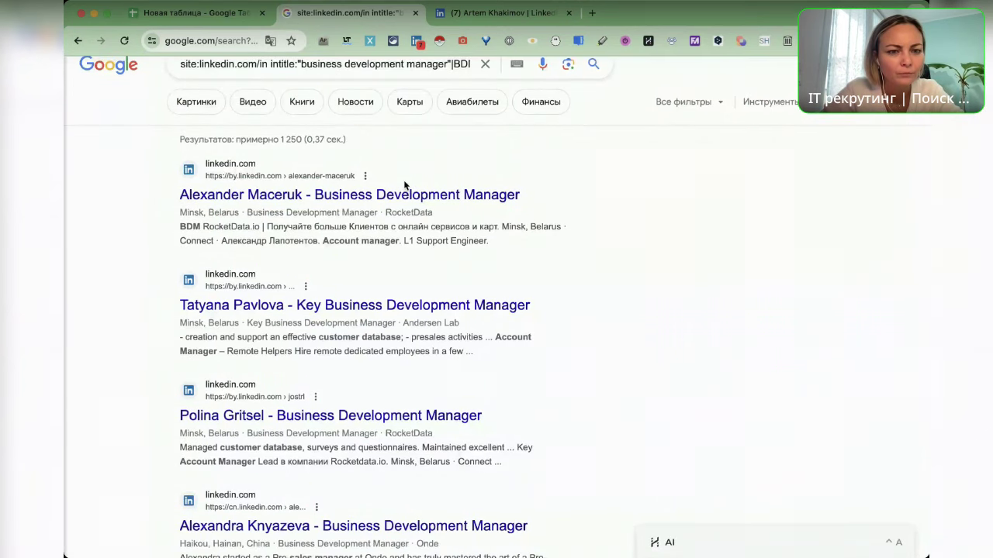
scroll(404, 184, "down", 3)
scroll(367, 172, "up", 4)
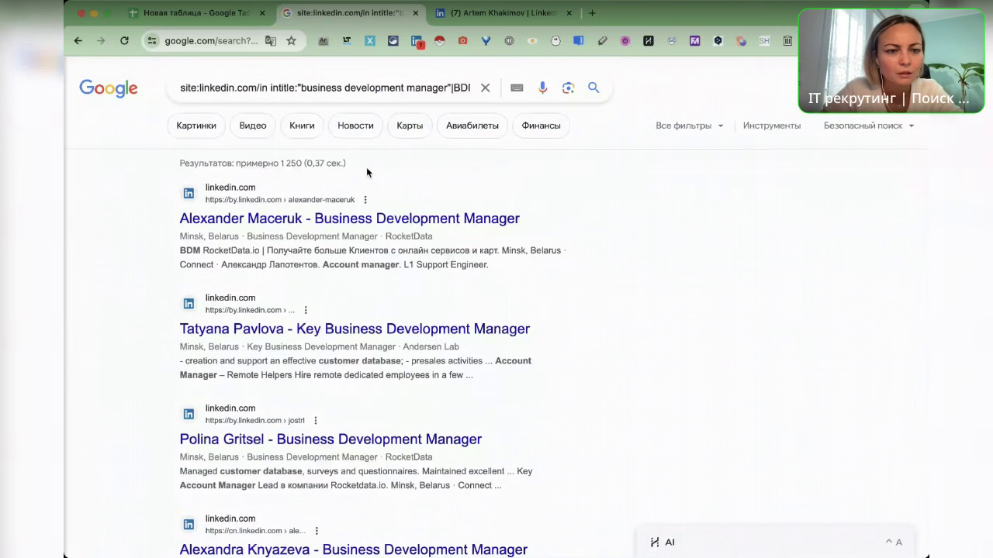
double_click(367, 88)
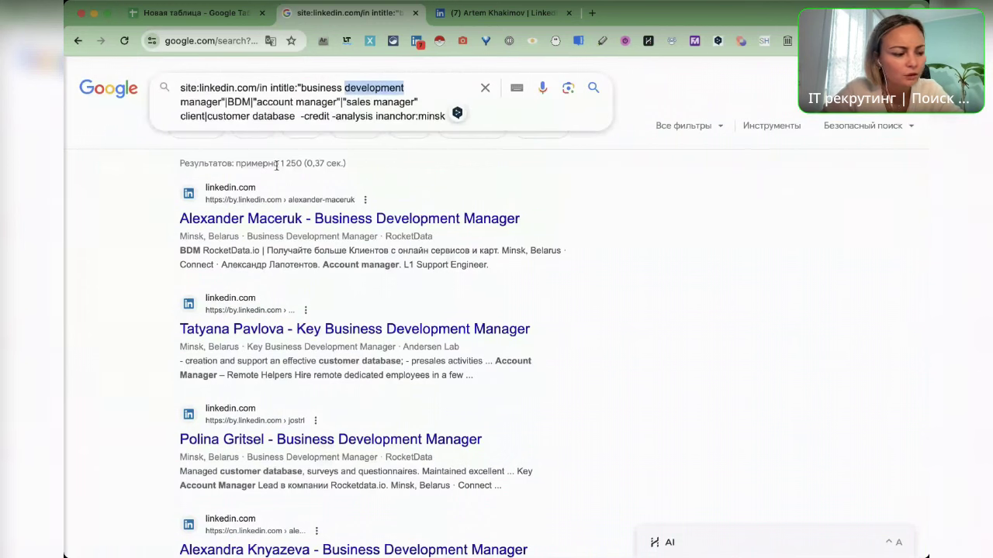
left_click_drag(279, 163, 340, 163)
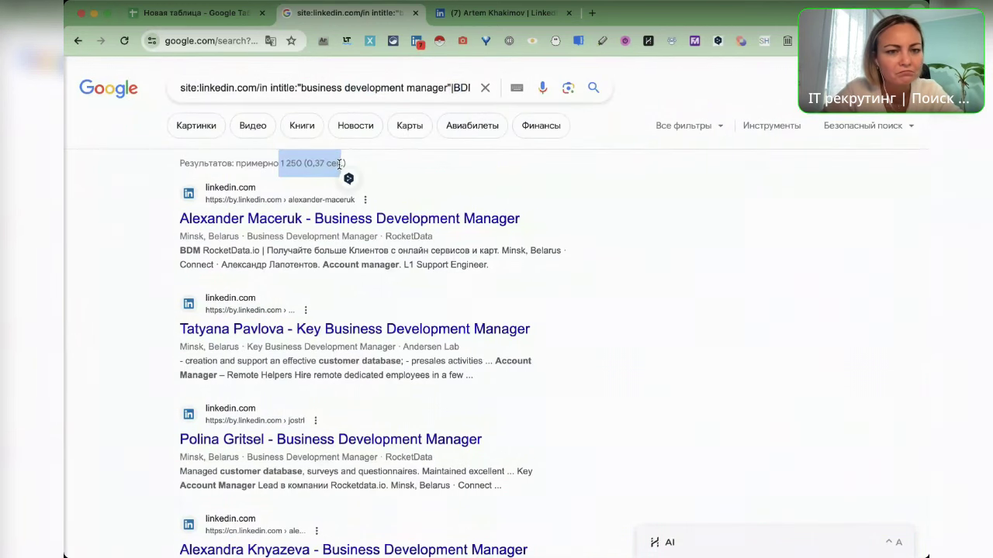
Step: Append intitle:bank after inanchor:minsk in the query and run the search
left_click(380, 97)
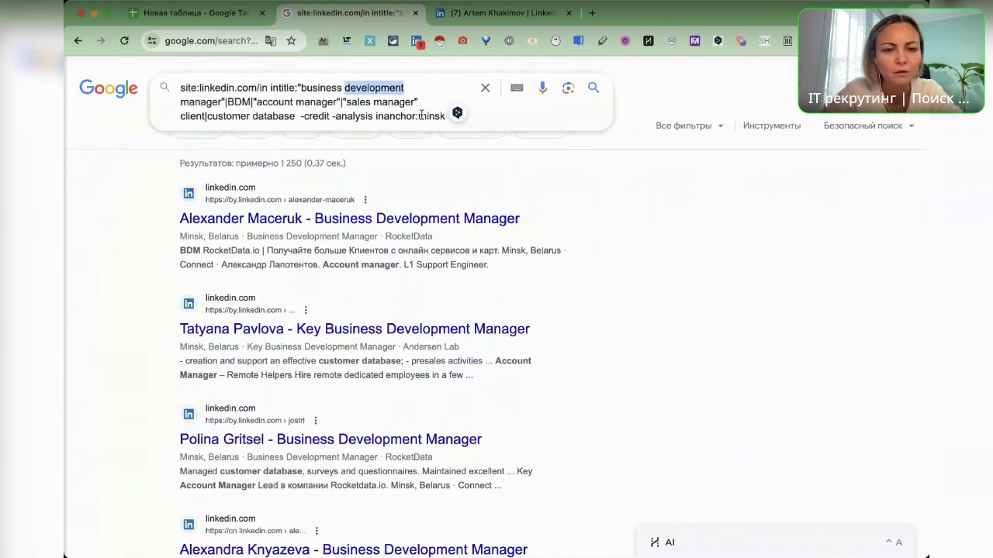
left_click(430, 116)
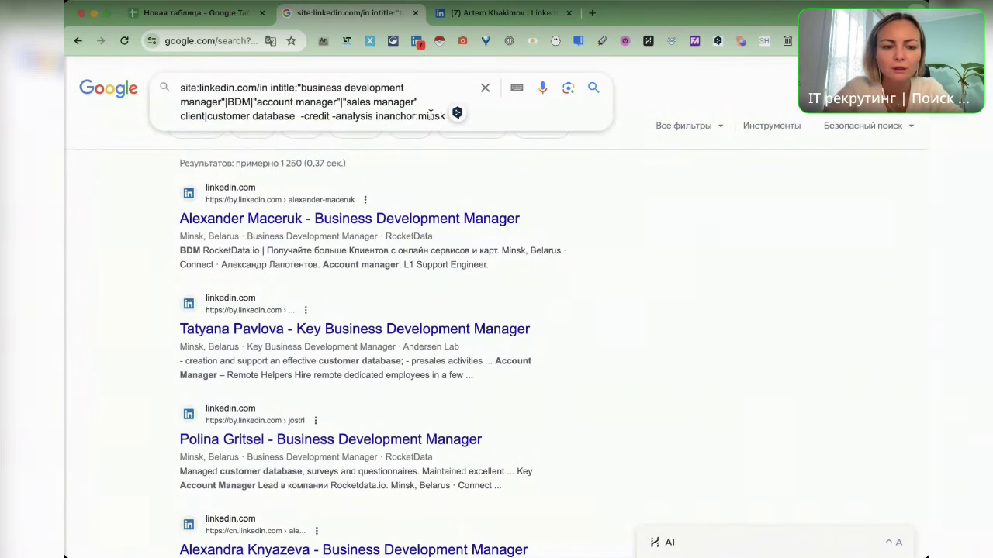
type("intitle:\"busi")
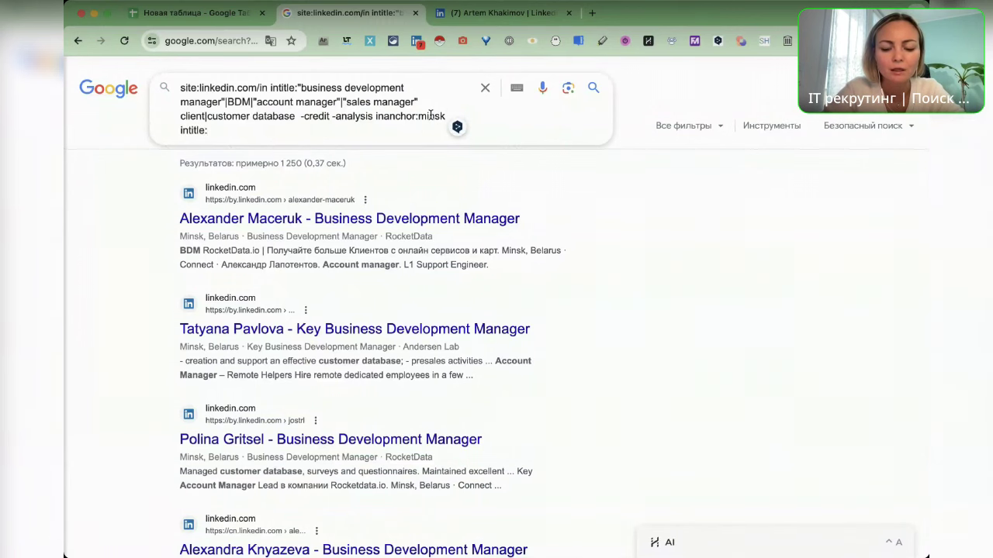
type("n")
key("BackSpace")
type("bela")
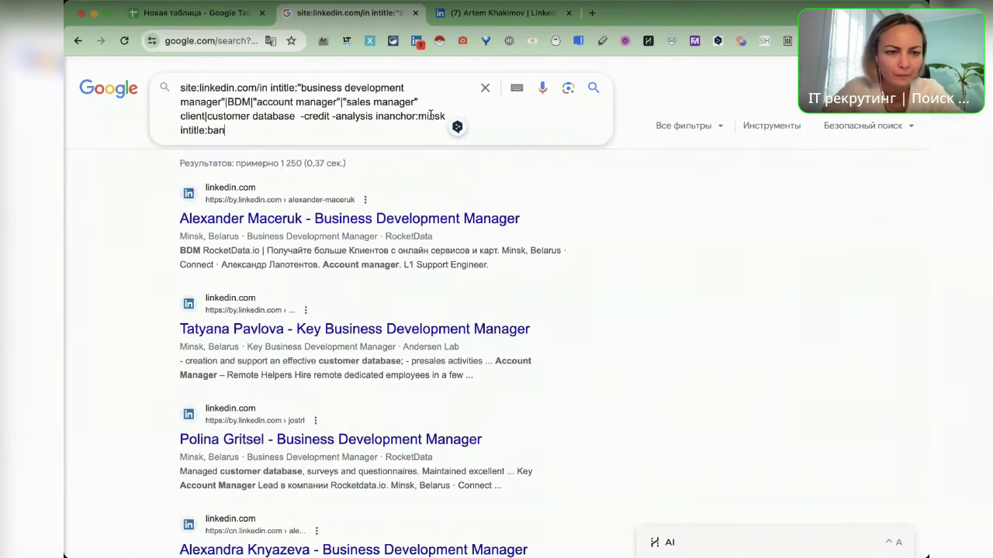
key("Return")
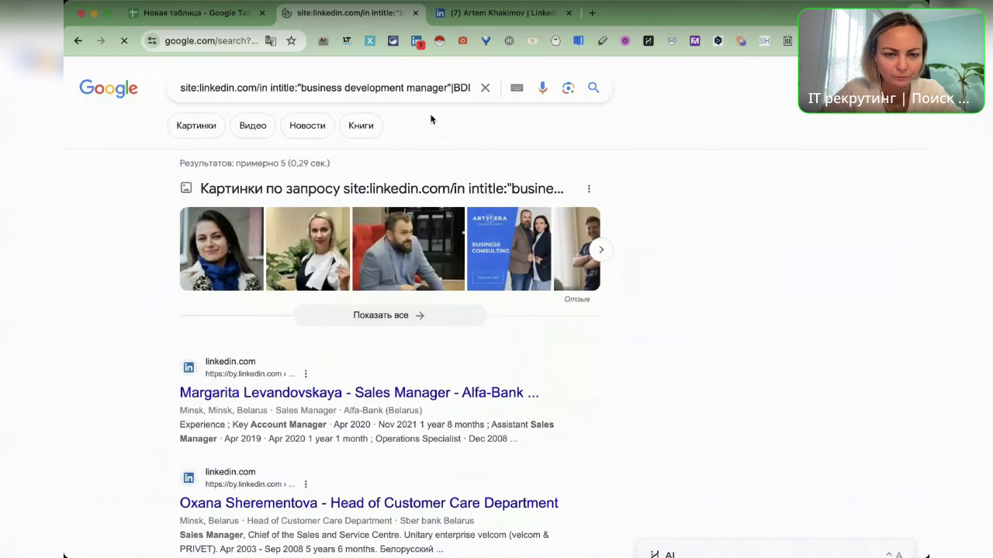
Step: Examine the profiles found with the bank title condition for matching job titles and employers
scroll(369, 320, "down", 1)
scroll(369, 320, "down", 4)
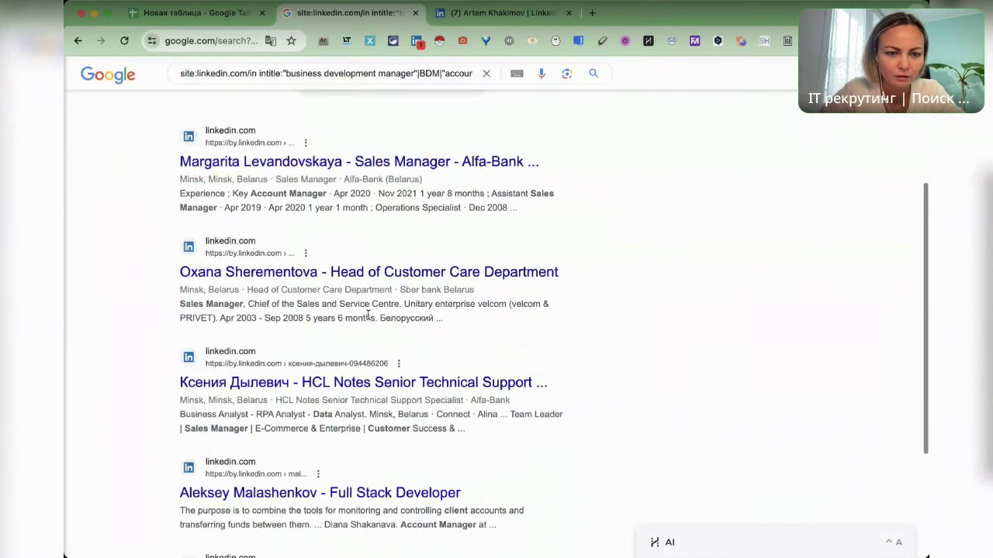
scroll(368, 314, "down", 1)
scroll(368, 314, "down", 3)
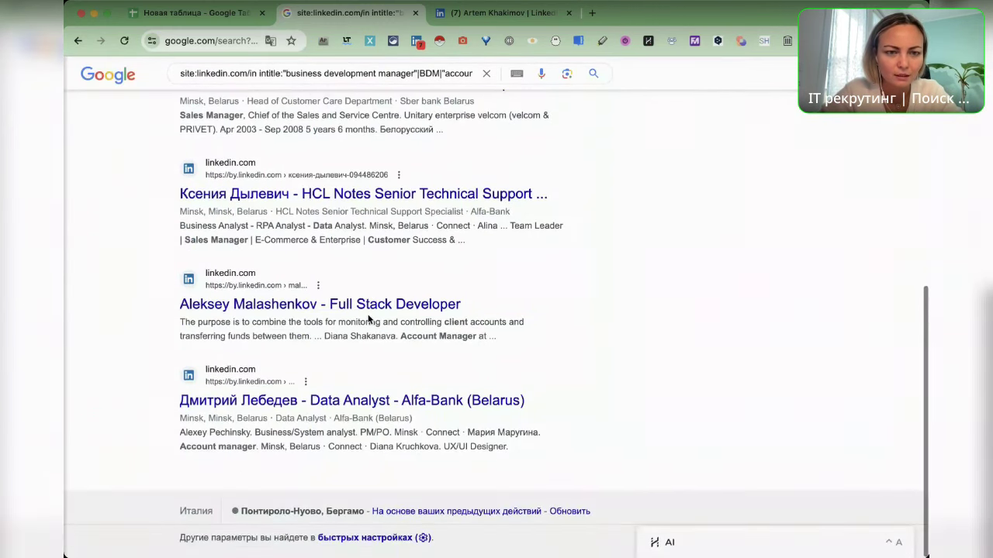
scroll(369, 320, "up", 4)
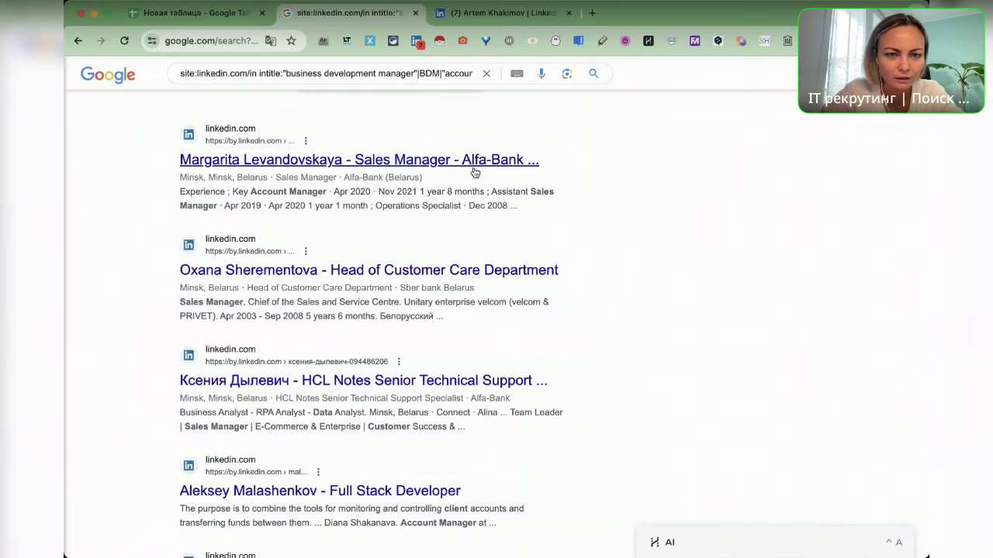
scroll(475, 172, "up", 5)
scroll(473, 166, "down", 1)
Step: Extend the last title condition to intitle:bank|fin*, rerun the search, and look over the profiles
double_click(431, 100)
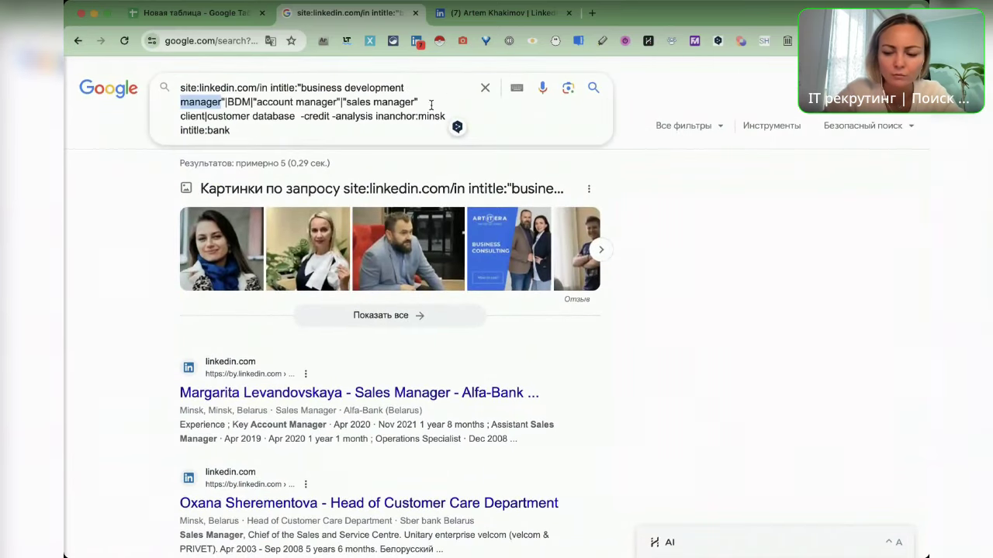
left_click(230, 132)
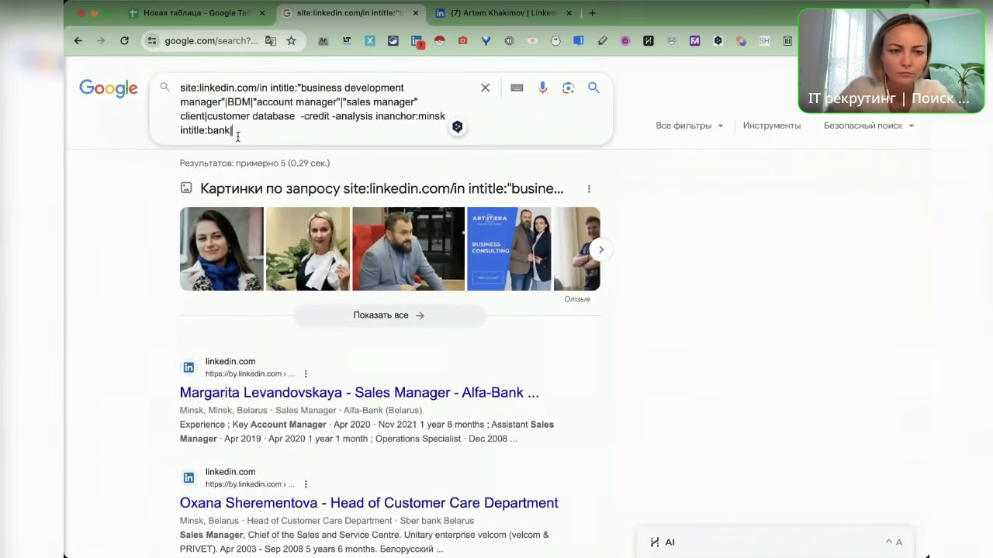
type("|fin*")
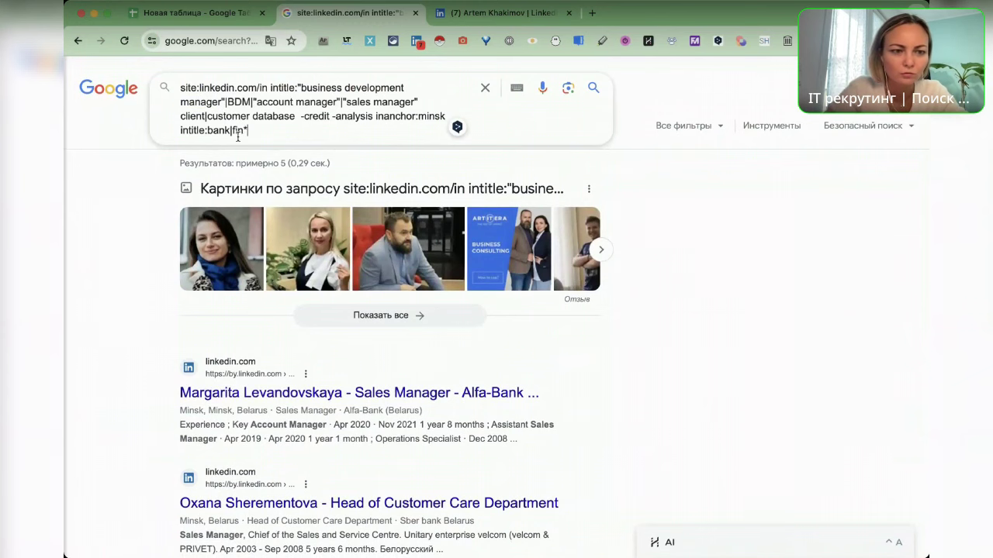
key("Return")
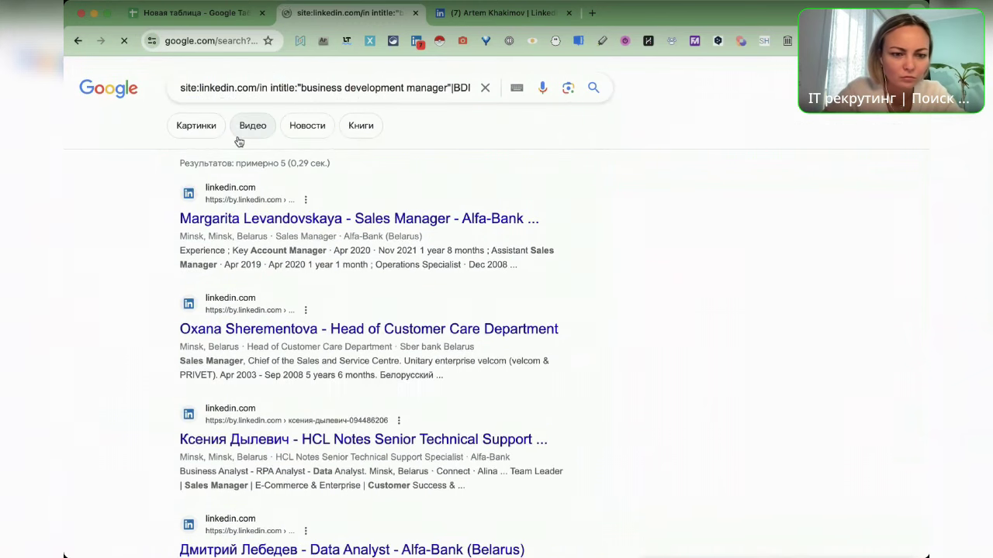
scroll(239, 141, "down", 3)
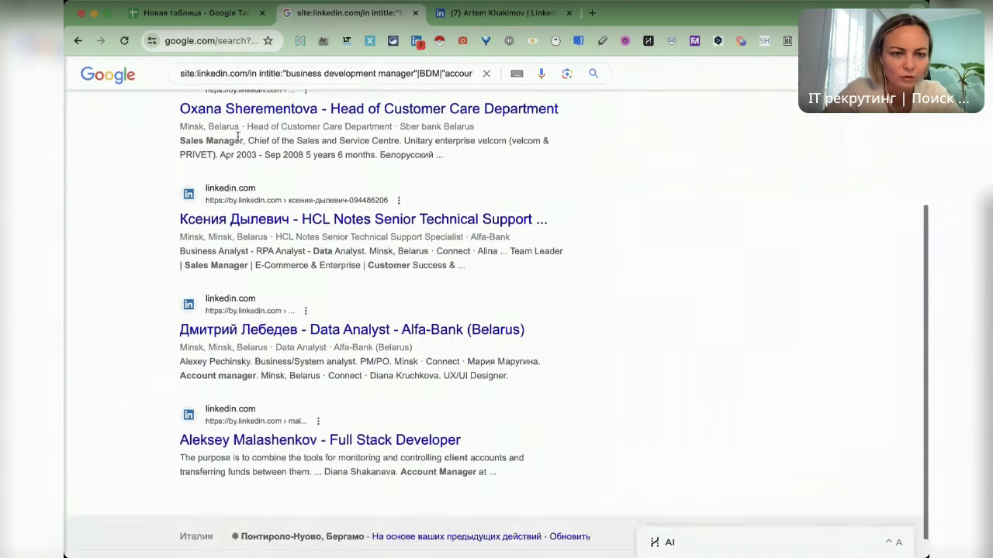
Step: Replace the intitle:bank|fin* condition with the keyword financial, rerun the search, and look over the profiles
scroll(250, 94, "up", 3)
left_click(250, 94)
type("*")
left_click_drag(248, 131, 171, 131)
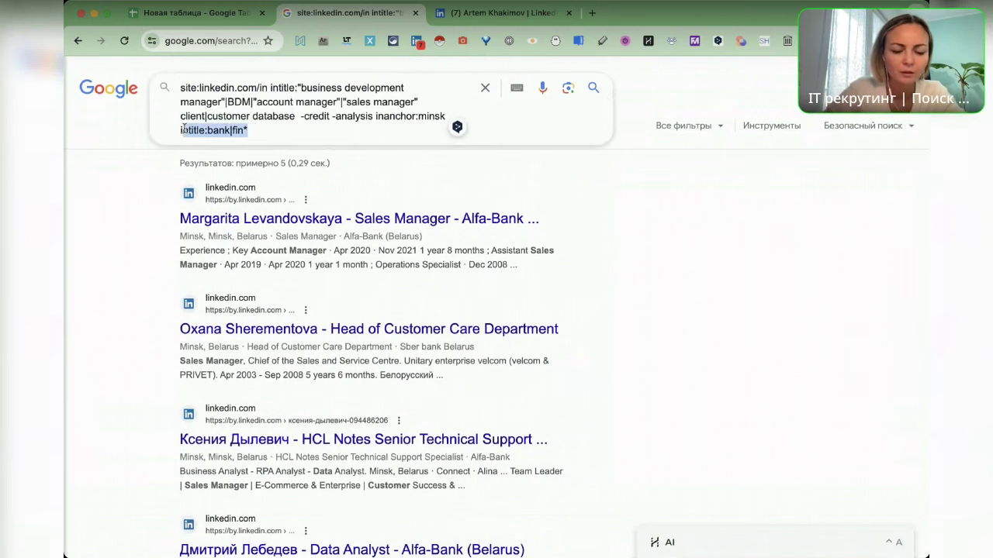
key("BackSpace")
type("financial")
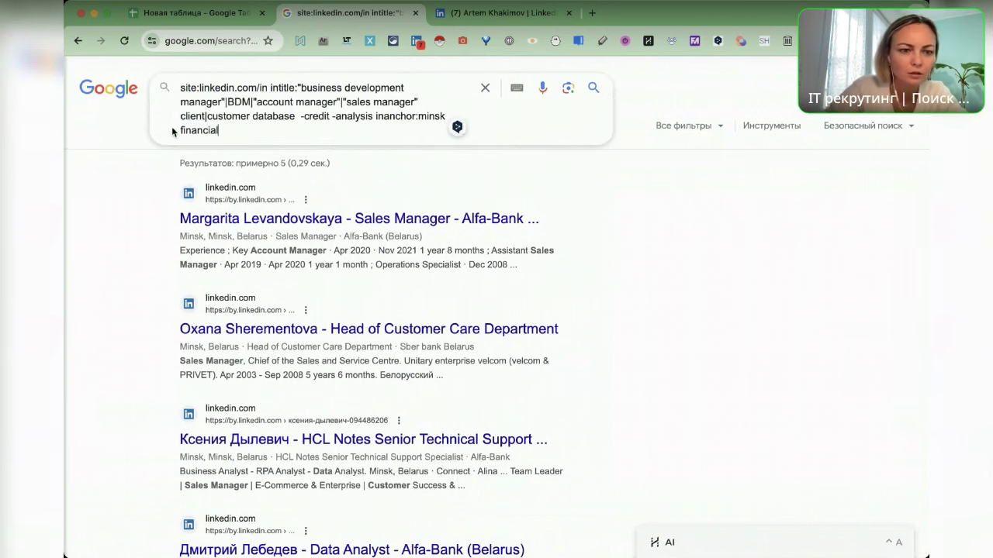
key("Return")
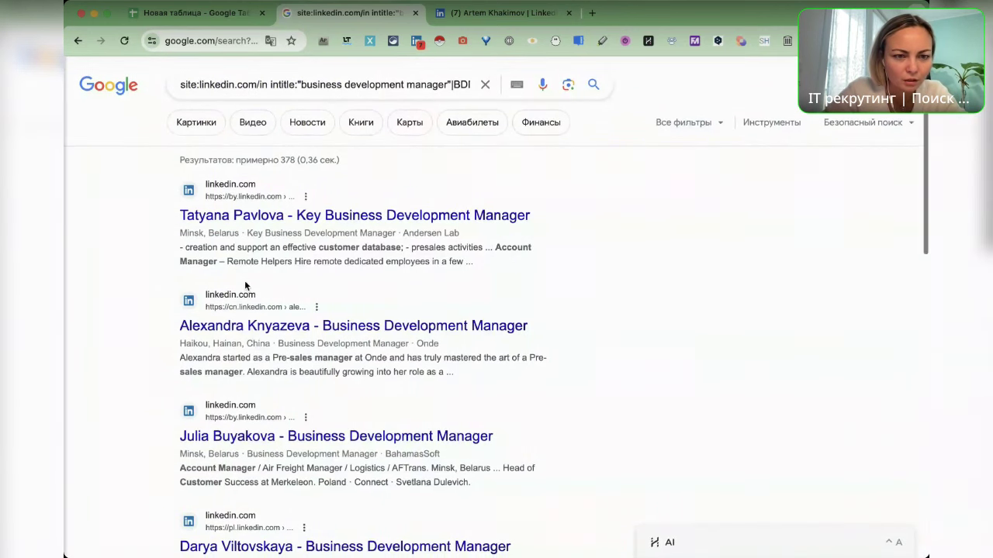
scroll(245, 286, "down", 1)
scroll(245, 286, "down", 1)
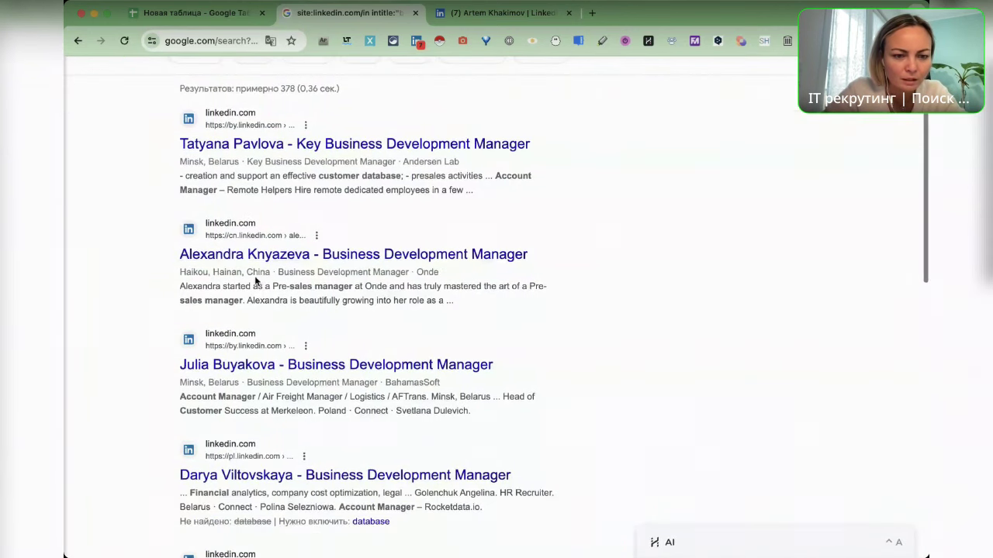
scroll(256, 281, "down", 10)
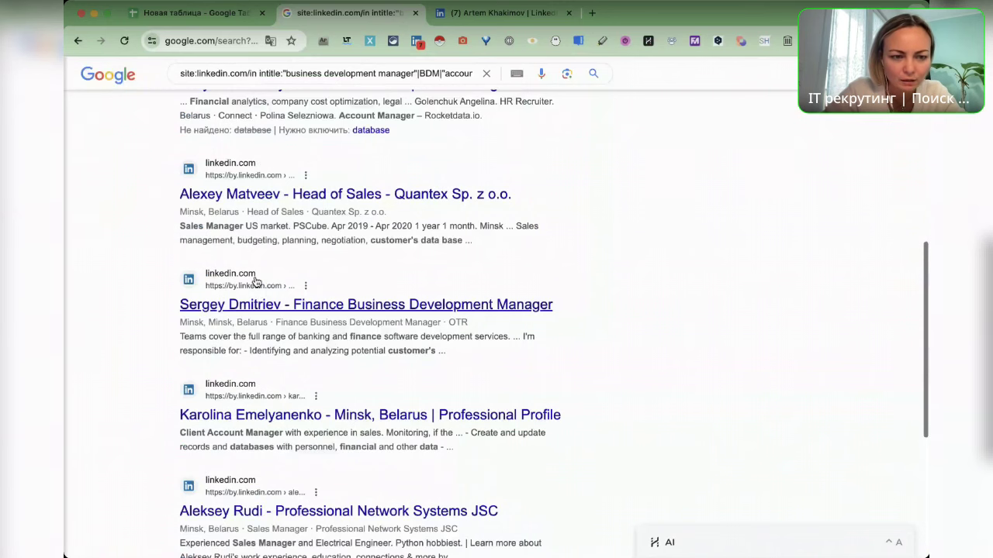
scroll(256, 281, "up", 3)
scroll(255, 277, "down", 6)
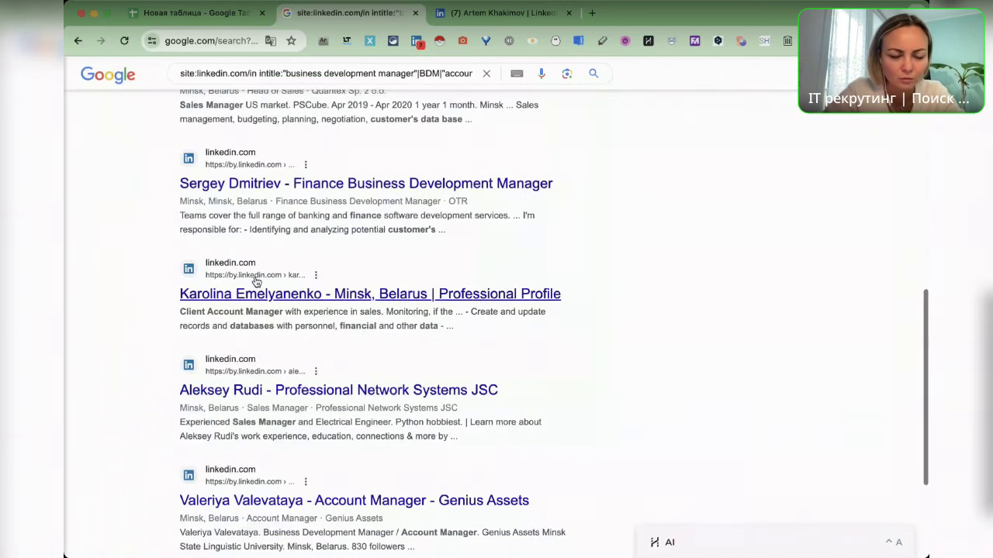
Step: Copy the complete query ending in inanchor:minsk financial
scroll(256, 281, "up", 12)
left_click(341, 94)
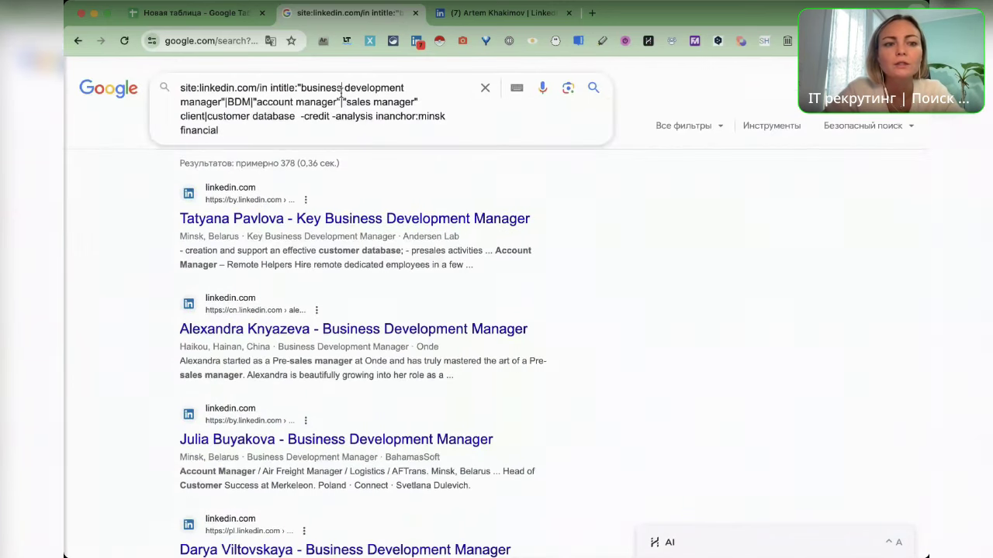
key("super+a")
key("ctrl+c")
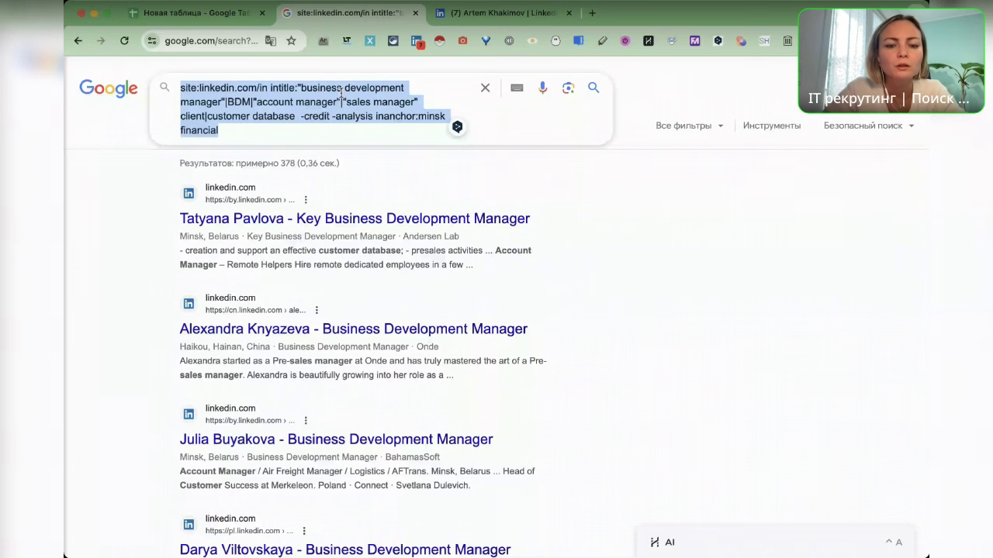
Step: Switch to the Google Sheets spreadsheet and insert an empty row below row 7, the Linkedin row
key("super+1")
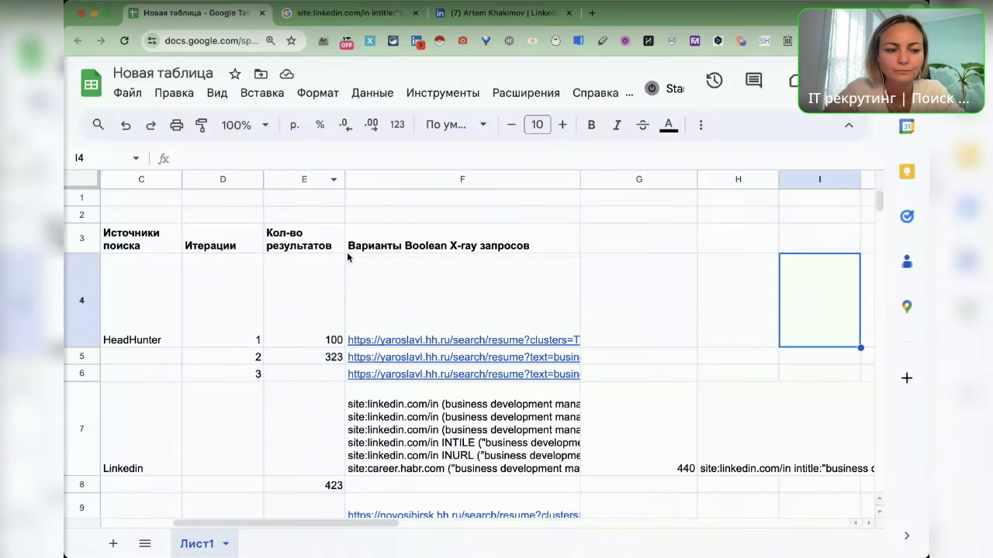
left_click(740, 454)
right_click(82, 428)
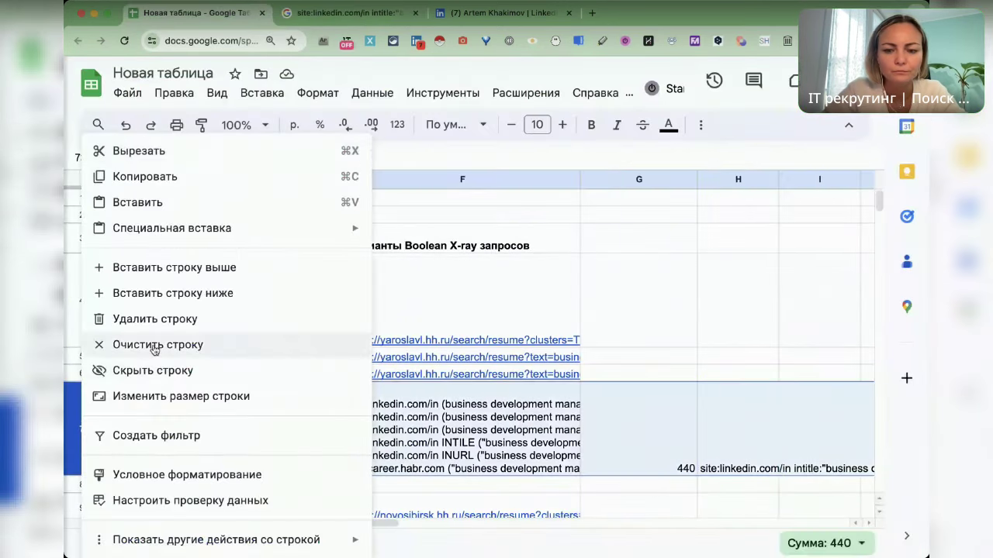
left_click(154, 293)
left_click(439, 428)
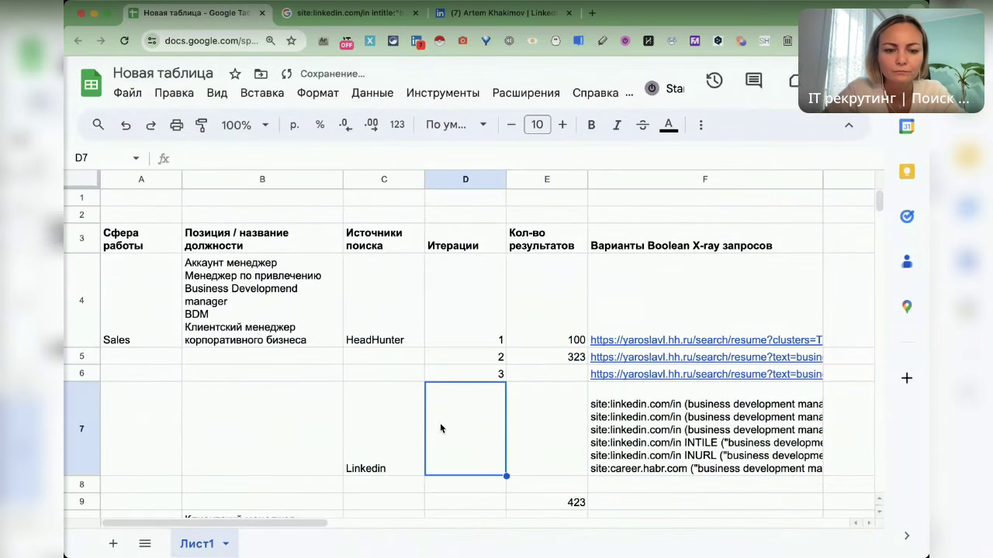
Step: Paste the copied query into cell H8 of the new row, under the earlier LinkedIn query
left_click(396, 429)
key("Right")
key("Right")
key("Right")
key("Right")
key("Right")
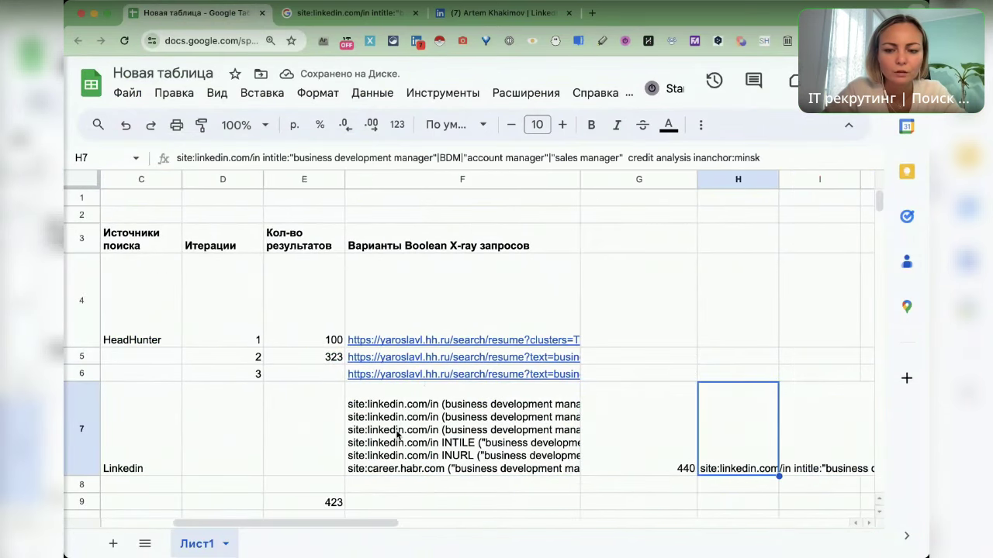
left_click(737, 483)
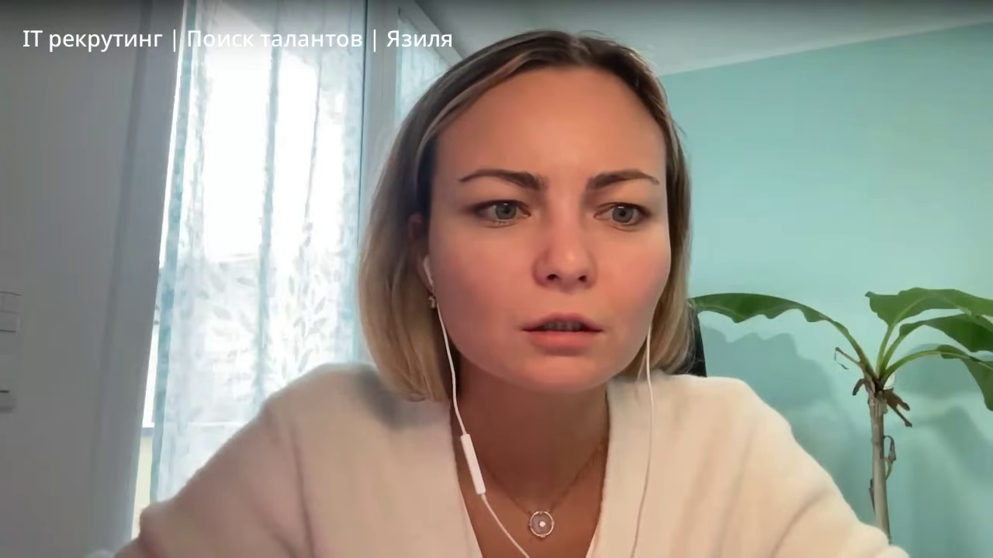
key("ctrl+v")
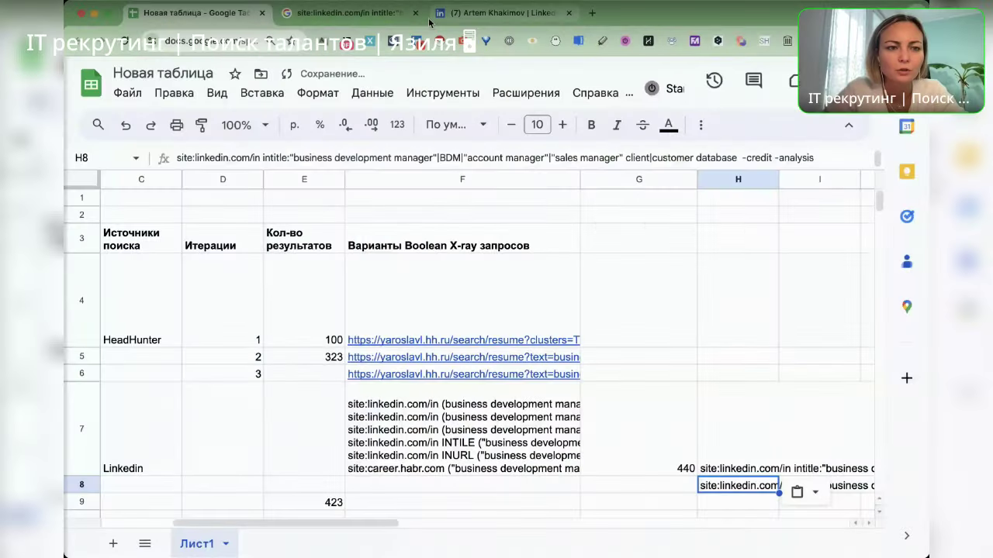
Step: Check the query's result count in Google and record 378 in cell G8 of the spreadsheet
left_click(349, 12)
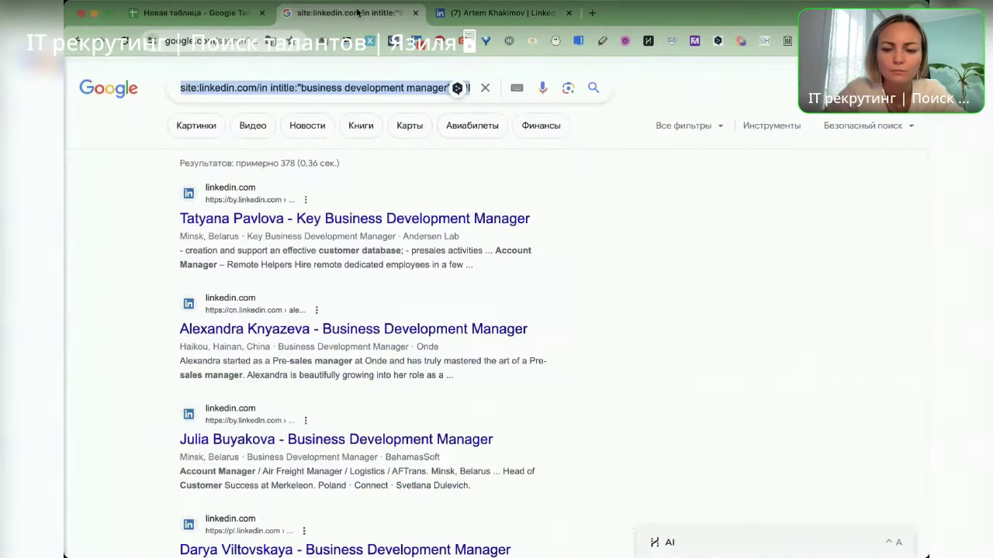
left_click(194, 13)
left_click(666, 485)
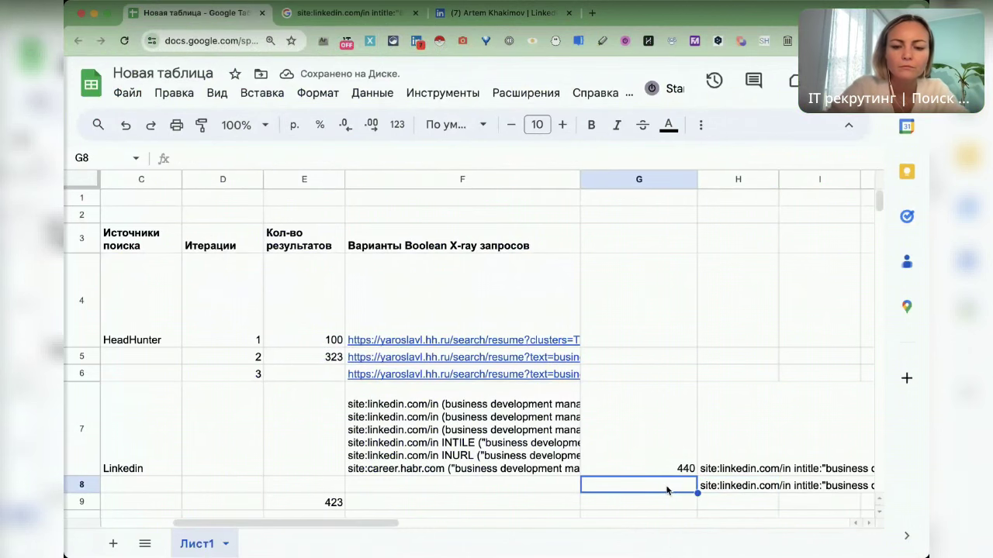
type("378")
left_click(647, 444)
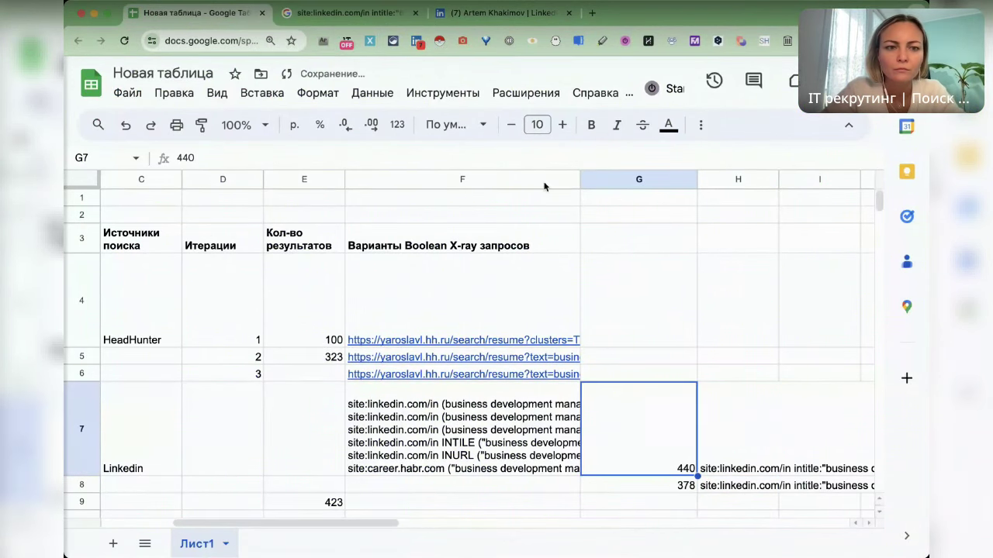
Step: Copy the job title Клиентский менеджер from the list of positions in cell B4
left_click(349, 14)
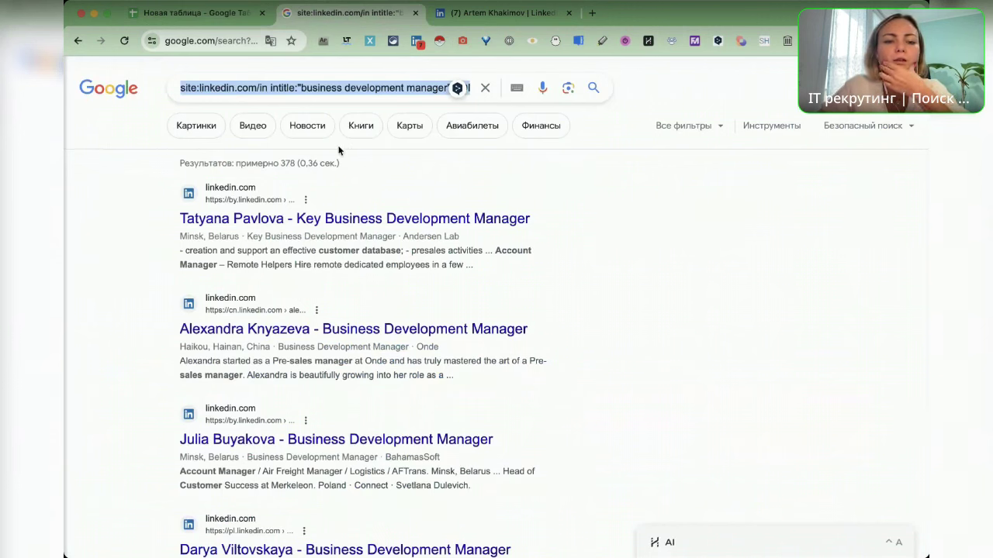
left_click(217, 22)
key("Left")
key("Left")
key("Left")
key("Left")
key("Left")
key("Left")
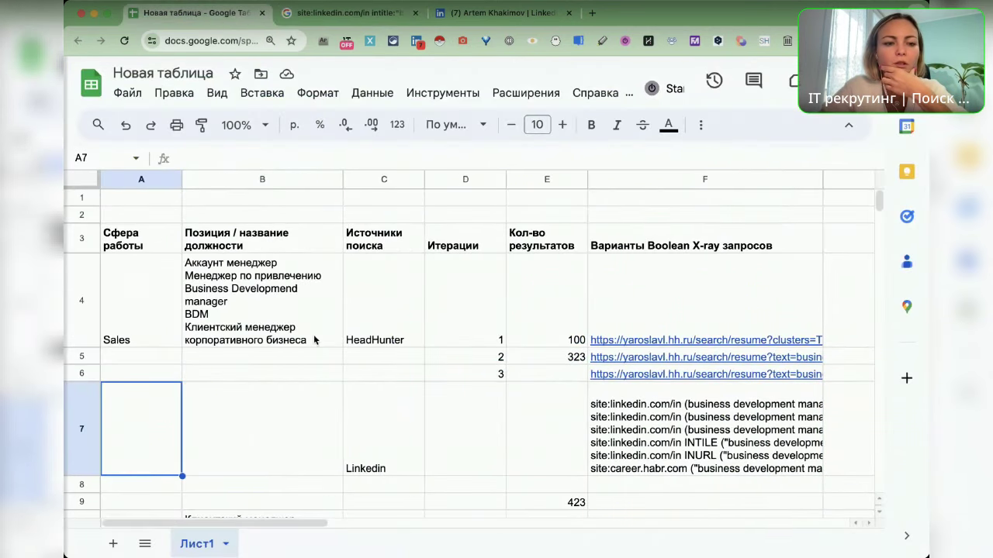
left_click(285, 294)
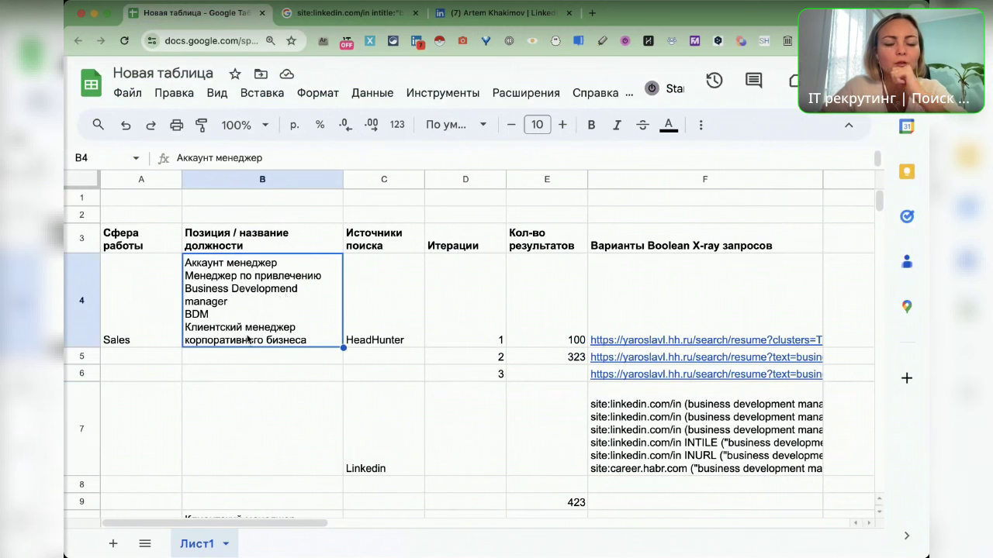
double_click(285, 328)
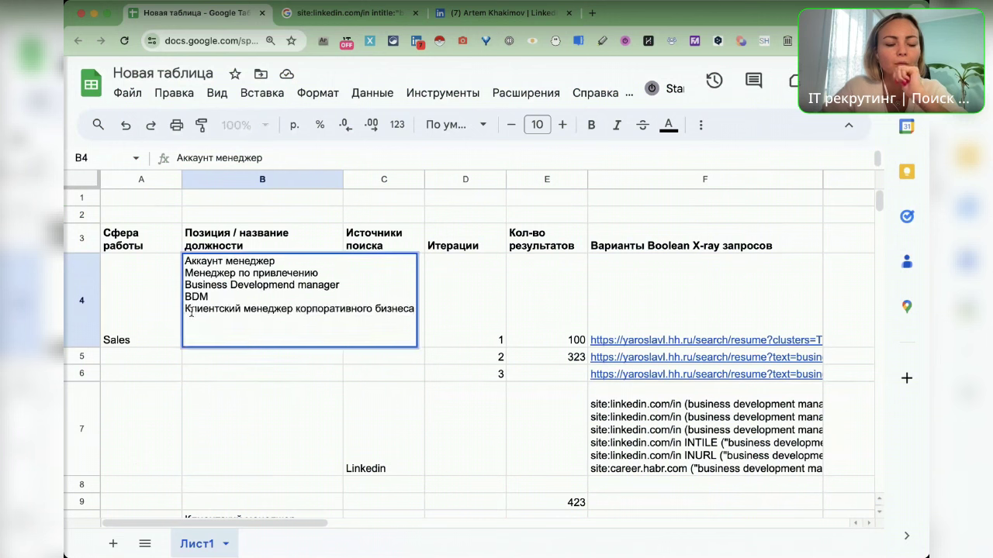
left_click_drag(187, 310, 291, 308)
key("super+c")
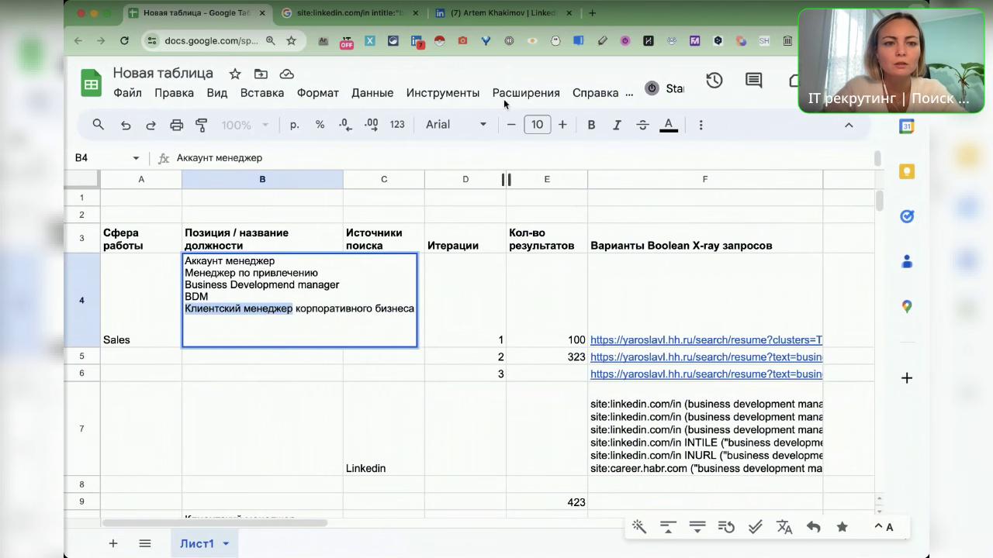
Step: In the Google query, add intitle:"Клиентский менеджер" after site:linkedin.com/in, exclude the existing intitle group with a minus, and run the search
left_click(362, 13)
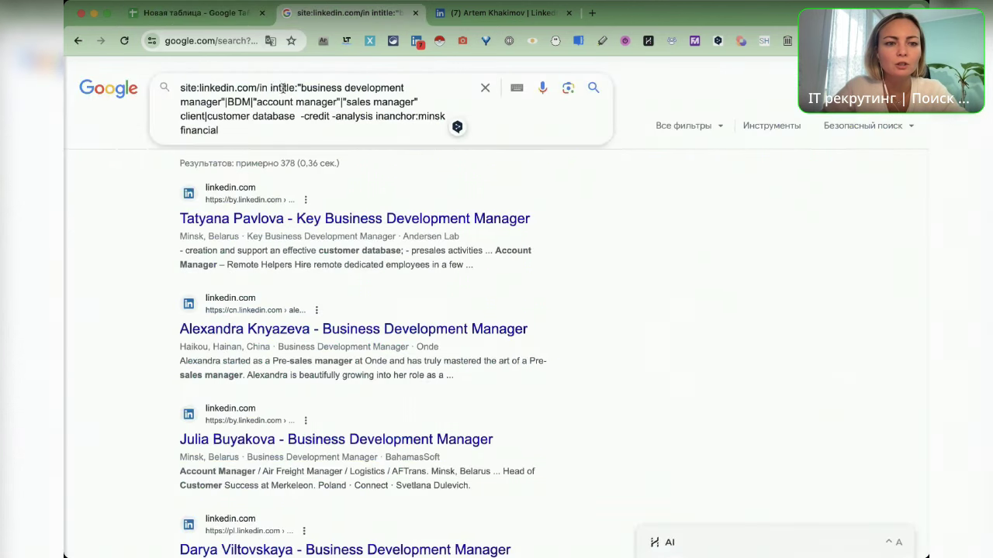
type("-")
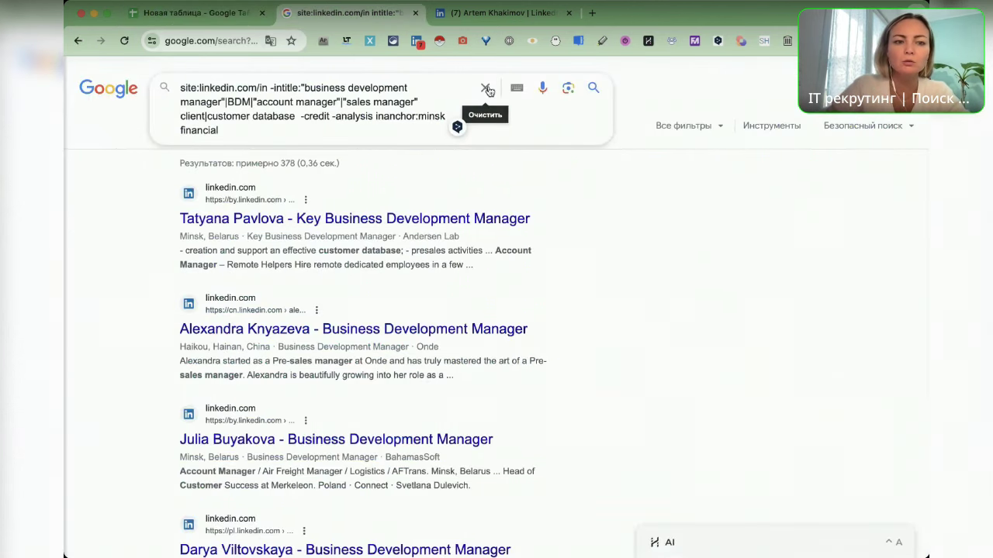
key("super+v")
type("\"")
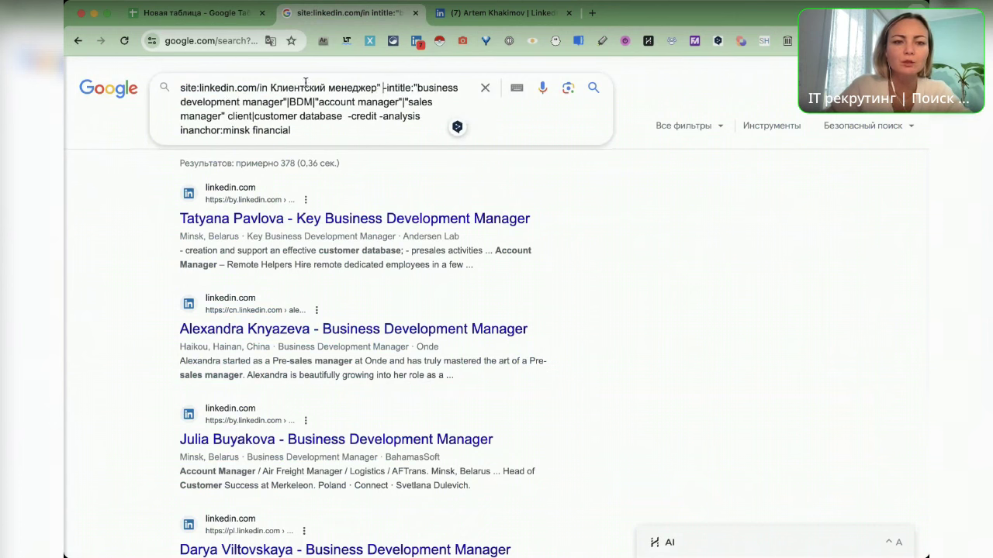
left_click(272, 87)
type("int")
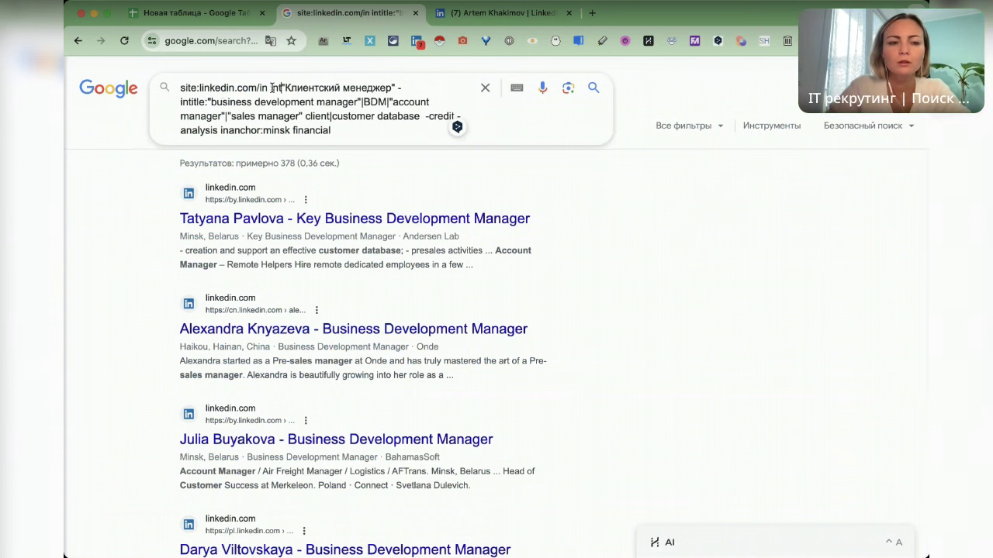
type("itle:")
key("Return")
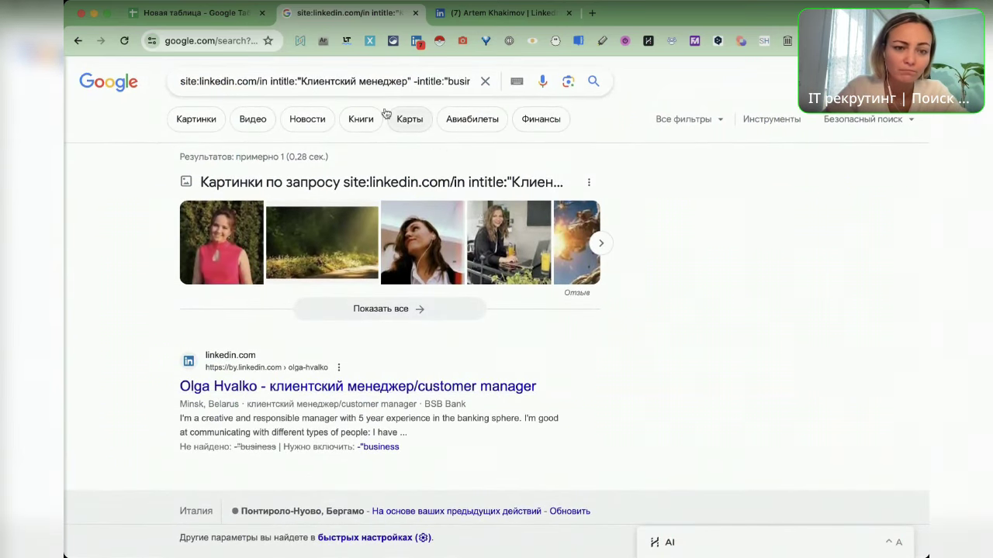
Step: Remove client|customer database, the analysis exclusion, the minus before credit, and financial from the query, and rerun the search
left_click(365, 83)
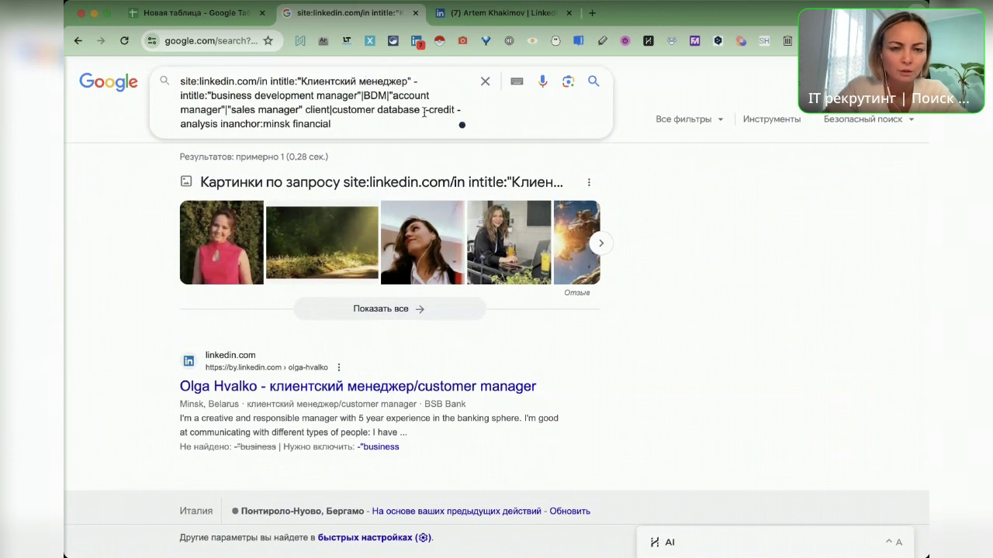
left_click_drag(434, 114, 360, 113)
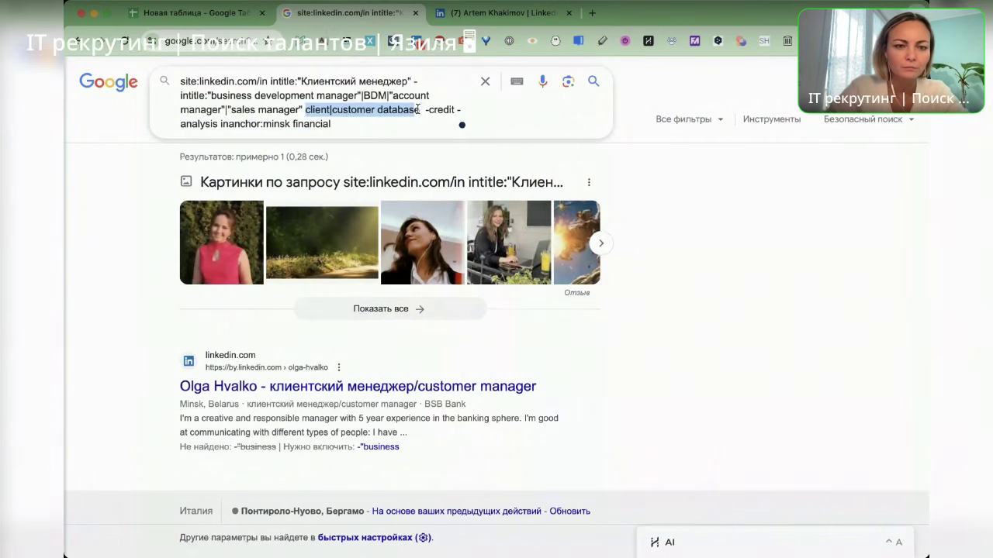
key("BackSpace")
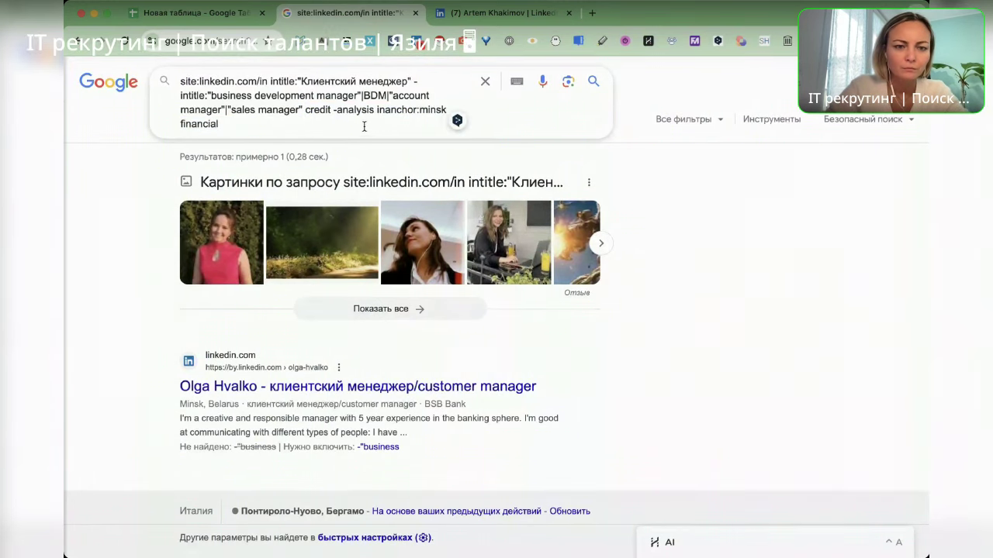
key("BackSpace")
key("BackSpace")
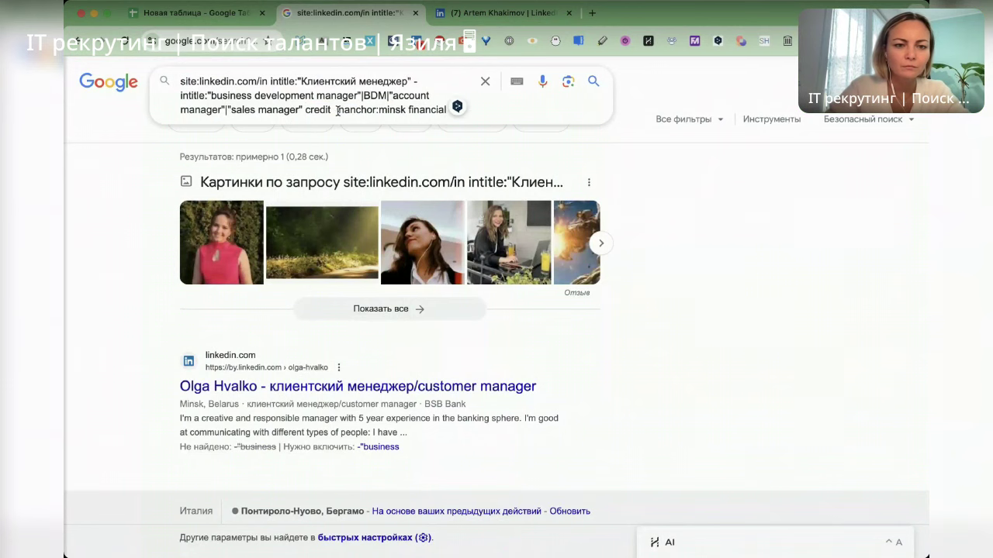
double_click(425, 110)
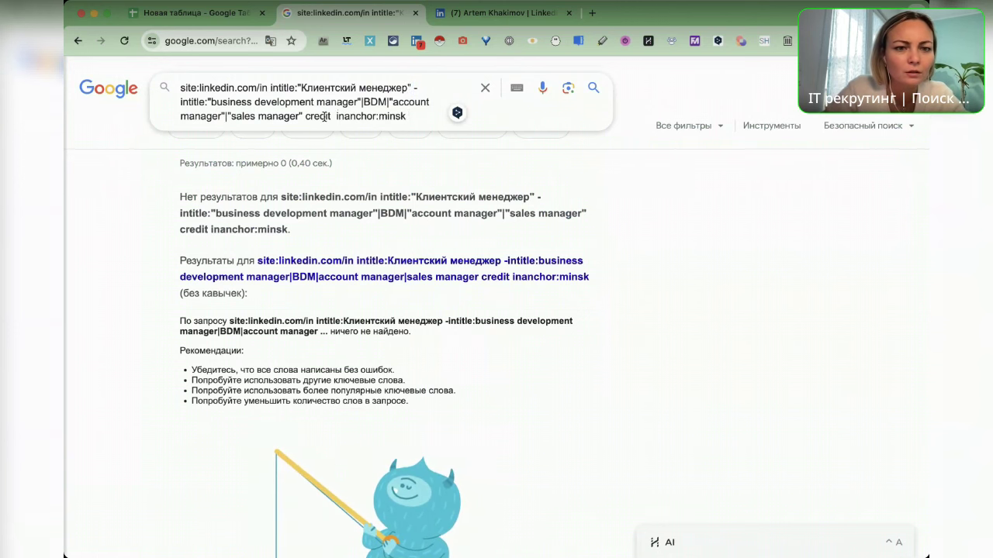
Step: Delete the keyword credit before inanchor:minsk, rerun the search, and look over the profiles
key("BackSpace")
key("Return")
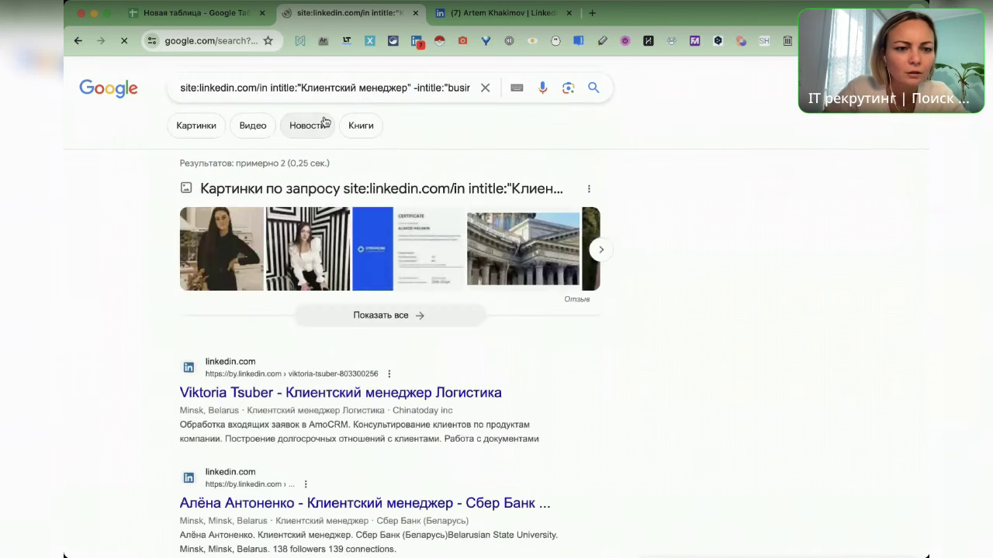
scroll(288, 281, "down", 3)
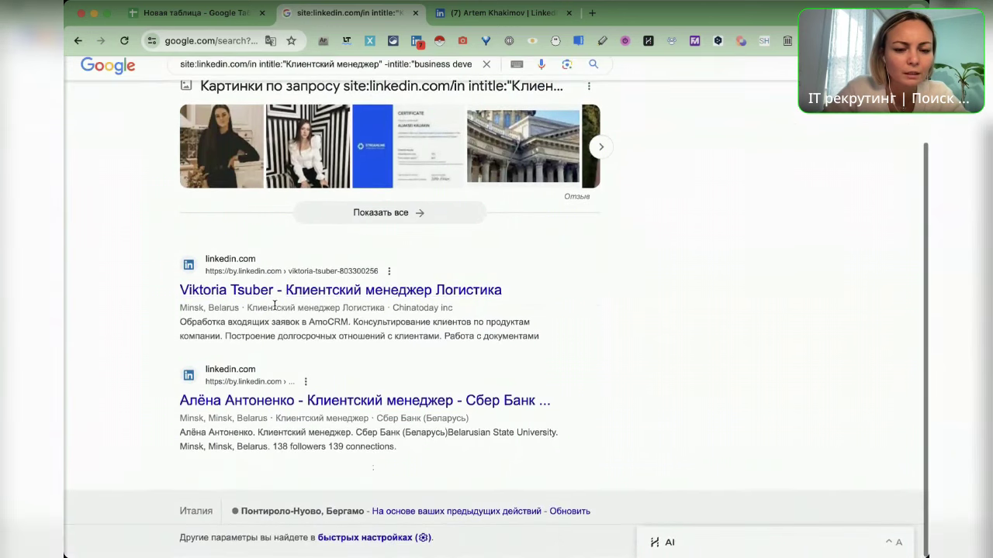
scroll(324, 241, "up", 3)
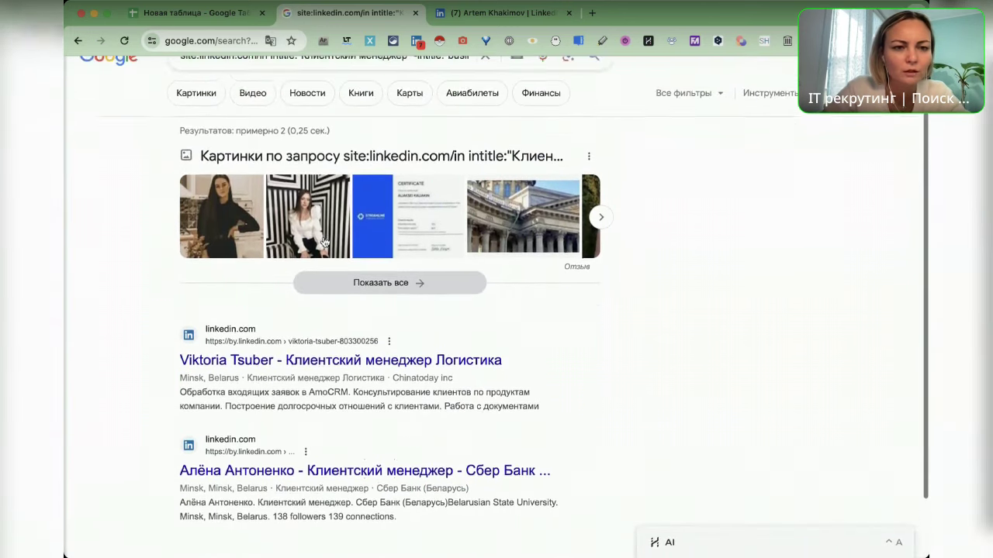
Step: Copy the complete Клиентский менеджер query and go to the recorded LinkedIn queries in the spreadsheet
left_click(314, 98)
key("ctrl+a")
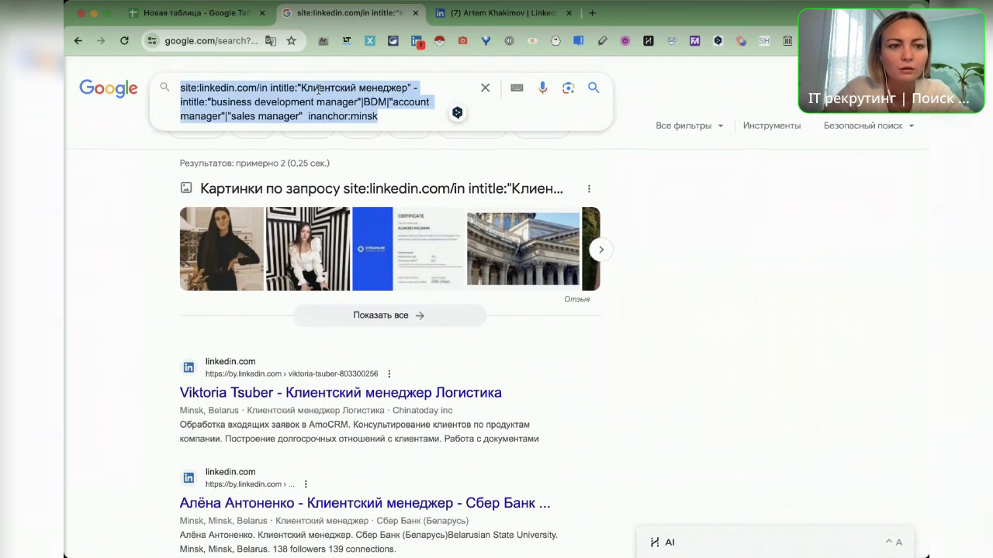
left_click(198, 12)
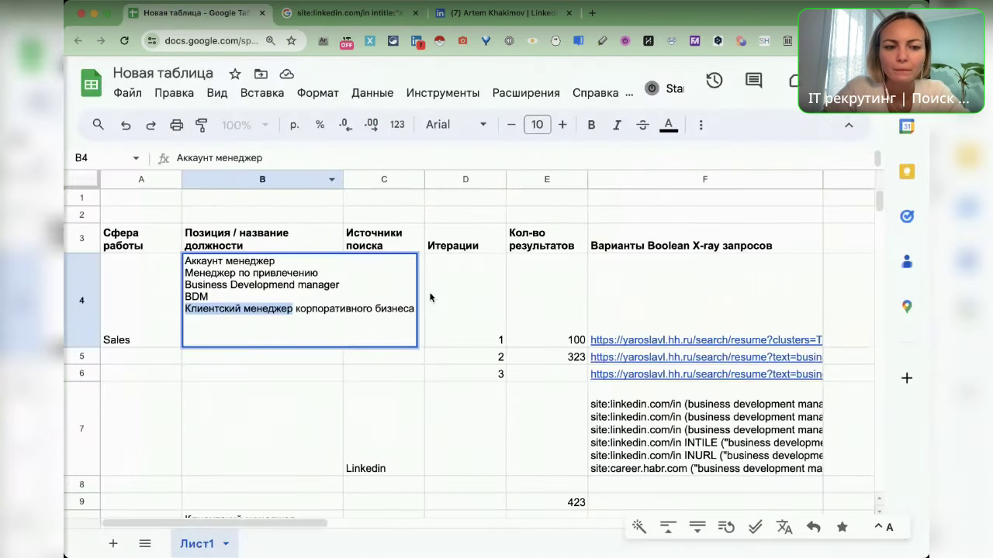
left_click(497, 412)
key("Right")
key("Right")
key("Right")
key("Right")
key("Right")
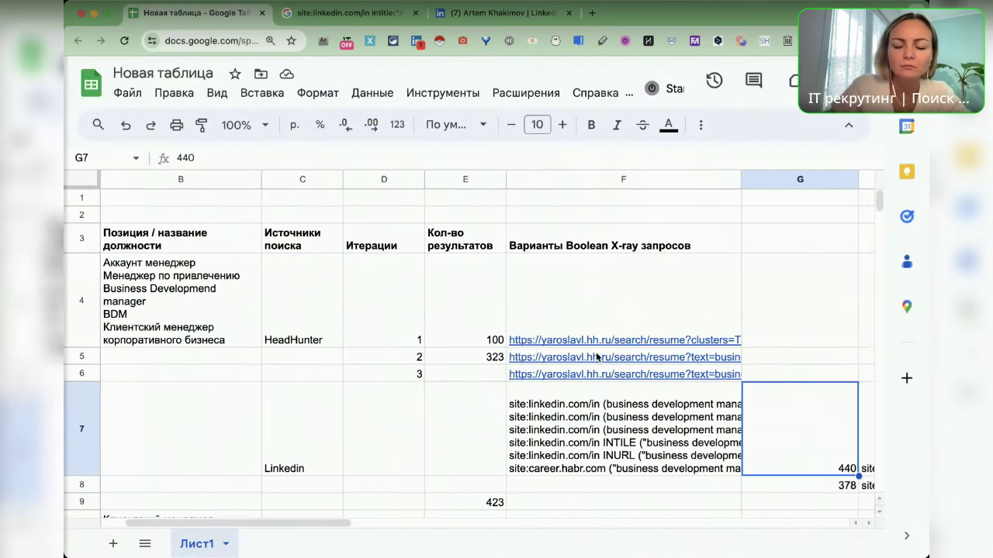